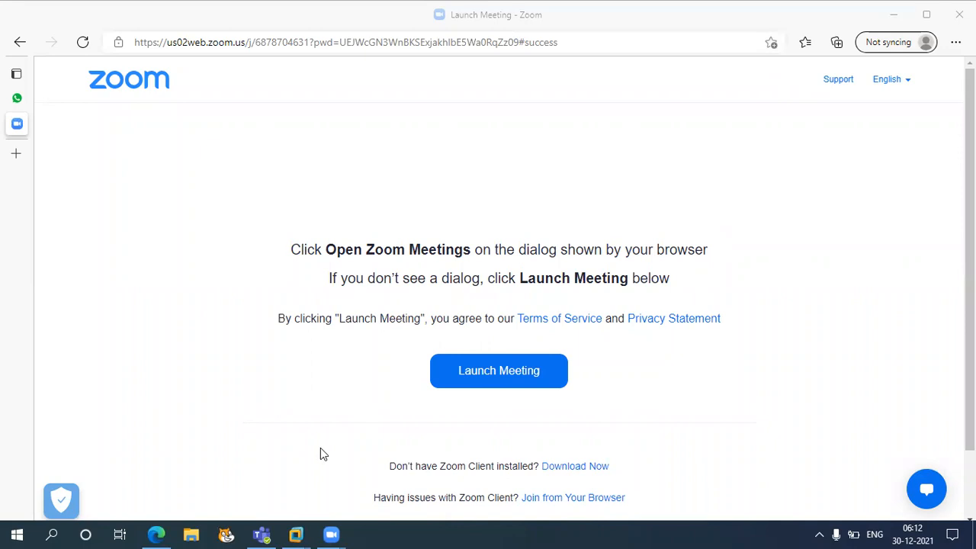
Step: Bring the ECC 6.0 EHP 5 virtual machine forward from its taskbar preview
{"action": "mouse_move", "coordinate": [296, 533]}
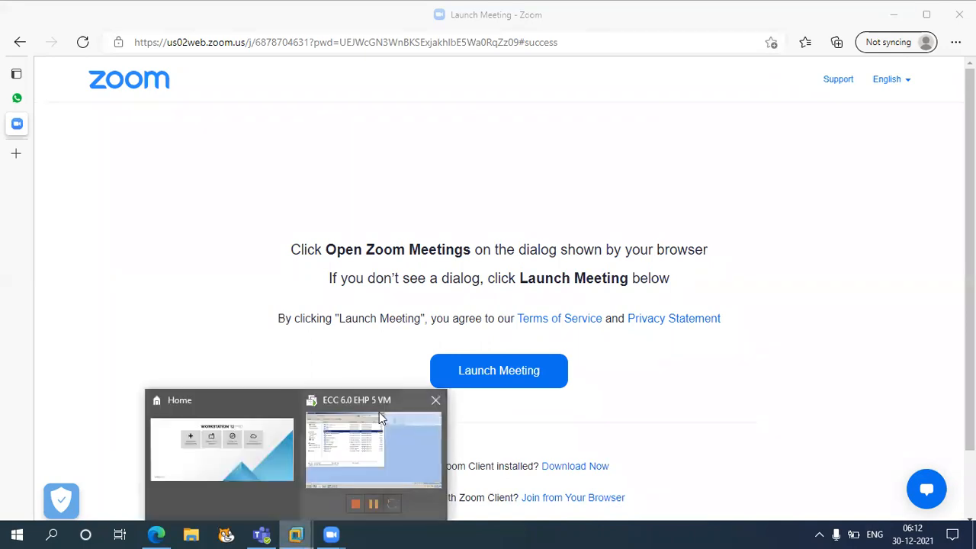
{"action": "left_click", "coordinate": [377, 420]}
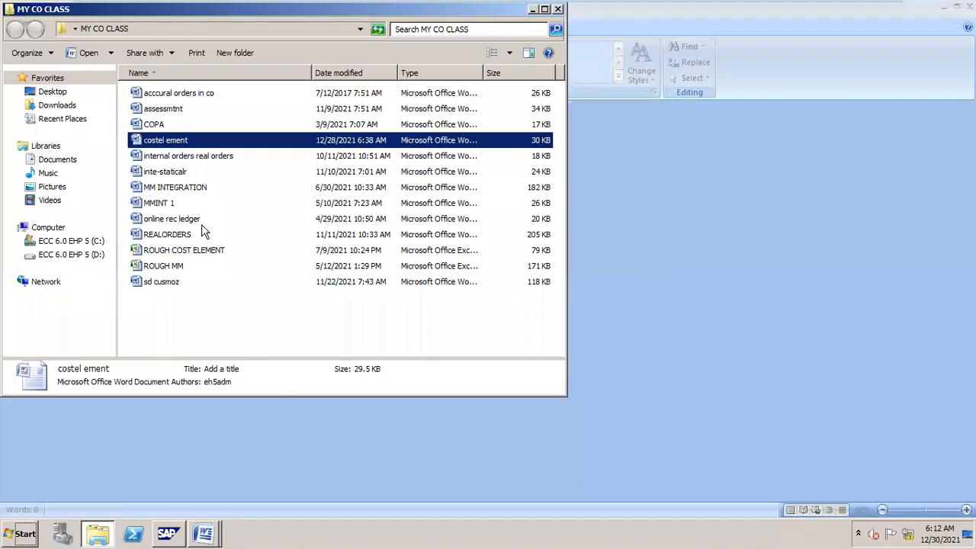
Step: Open the costel ement notes and scroll to the KB11N reposting and OKP1 period-lock notes
{"action": "double_click", "coordinate": [168, 142]}
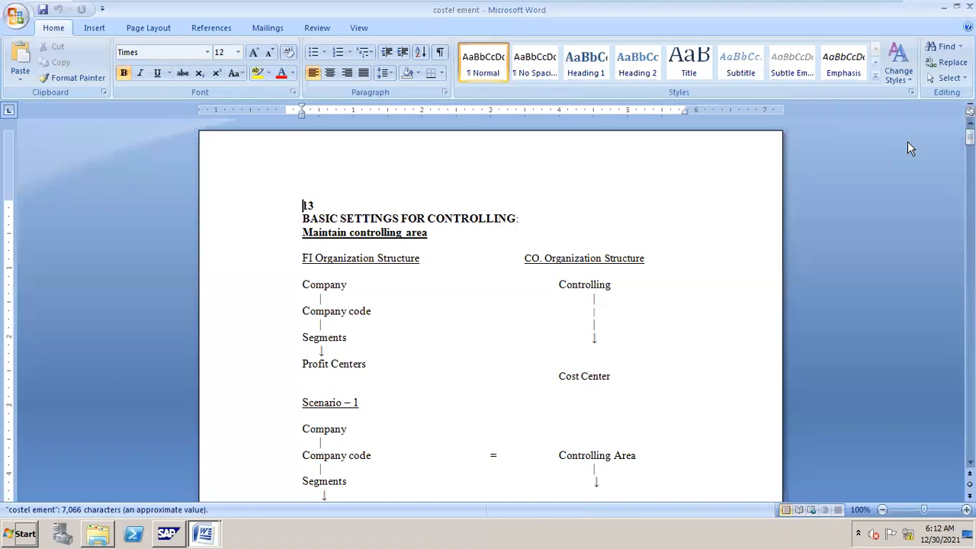
{"action": "left_click_drag", "start_coordinate": [969, 137], "coordinate": [970, 217]}
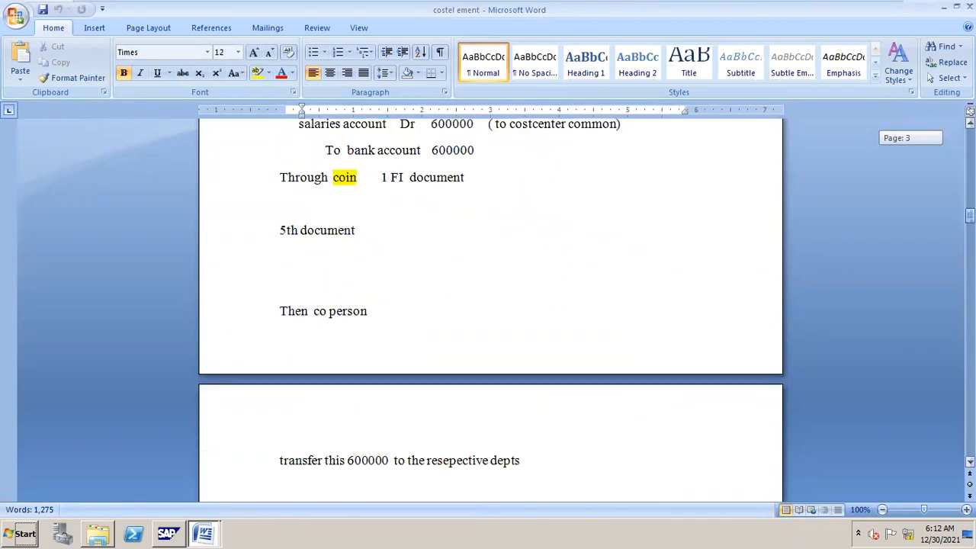
{"action": "left_click_drag", "start_coordinate": [970, 216], "coordinate": [970, 410]}
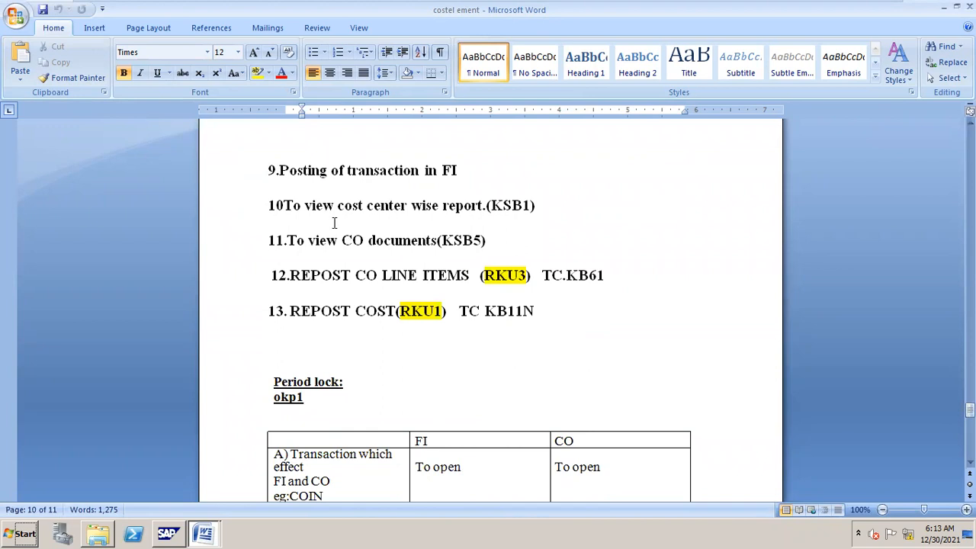
Step: Minimize the MY CO CLASS folder and SAP console, then close the costel ement document
{"action": "key", "text": "alt+Tab"}
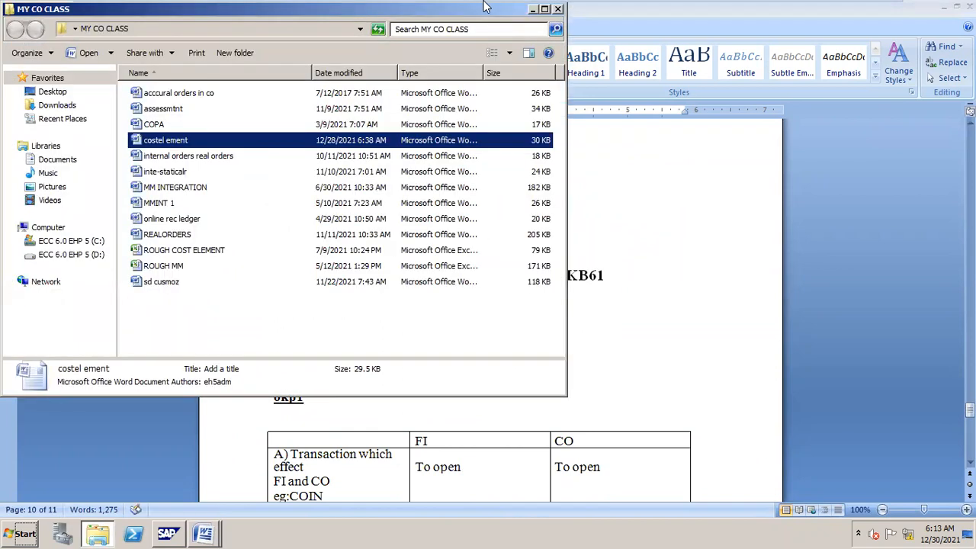
{"action": "left_click", "coordinate": [533, 10]}
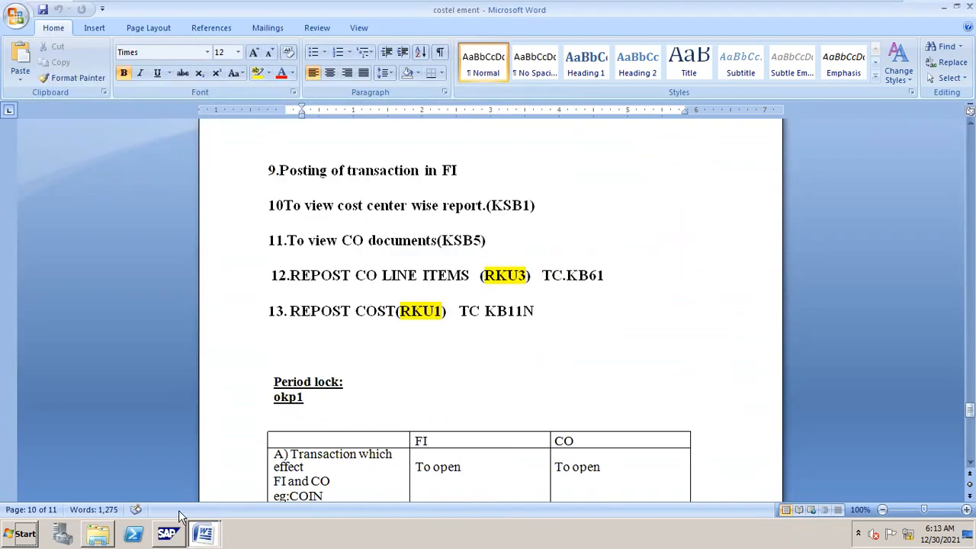
{"action": "left_click", "coordinate": [169, 533]}
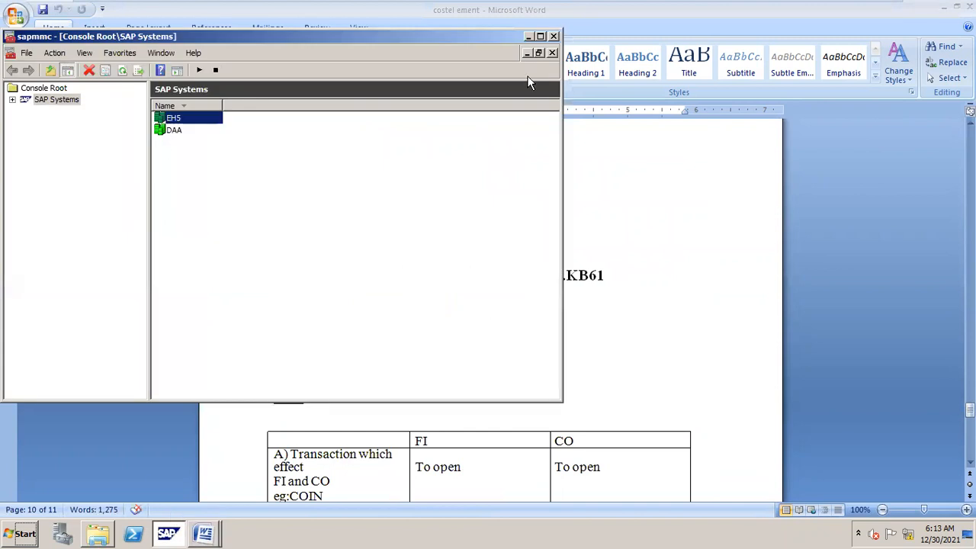
{"action": "left_click", "coordinate": [527, 36]}
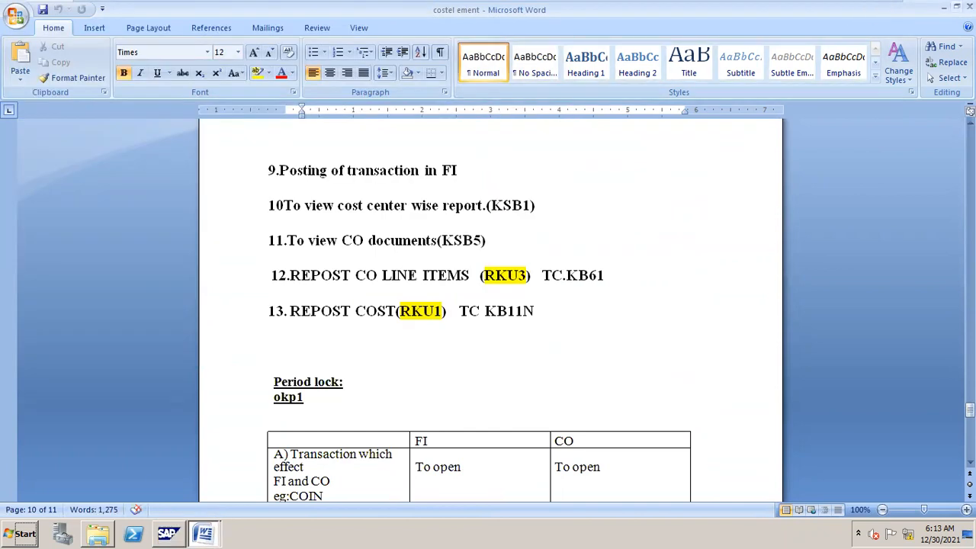
{"action": "left_click", "coordinate": [968, 6]}
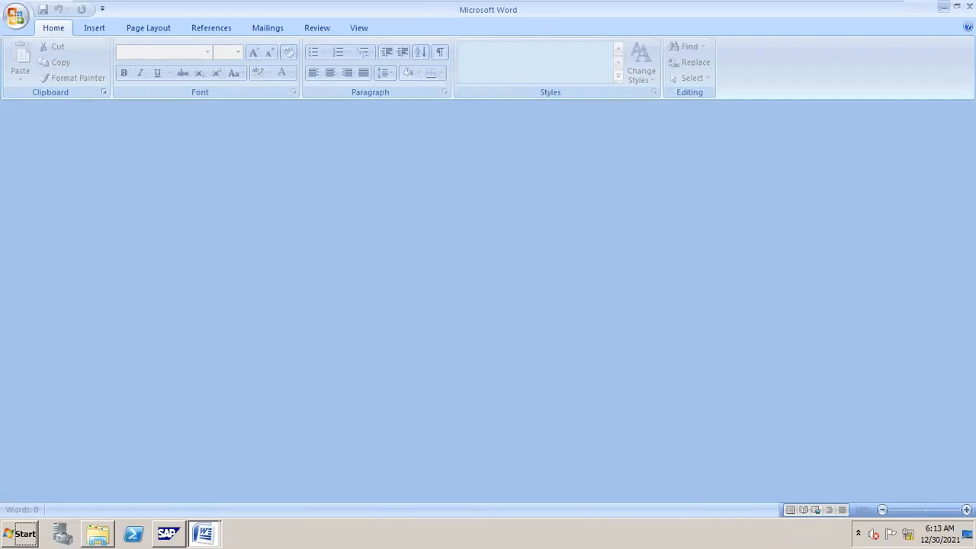
{"action": "left_click", "coordinate": [944, 6]}
Step: Launch SAP Logon and connect to the FICO system to reach the client 800 login
{"action": "double_click", "coordinate": [936, 195]}
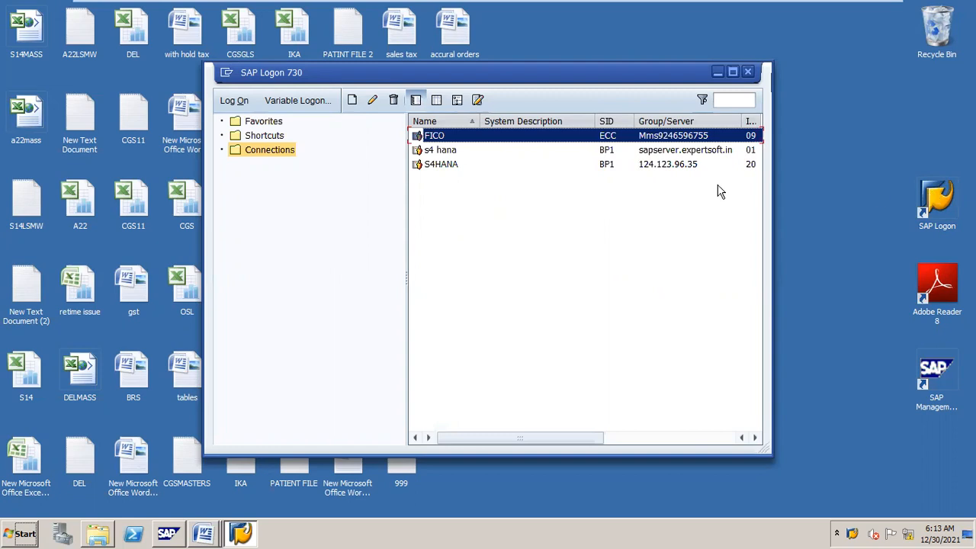
{"action": "double_click", "coordinate": [465, 145]}
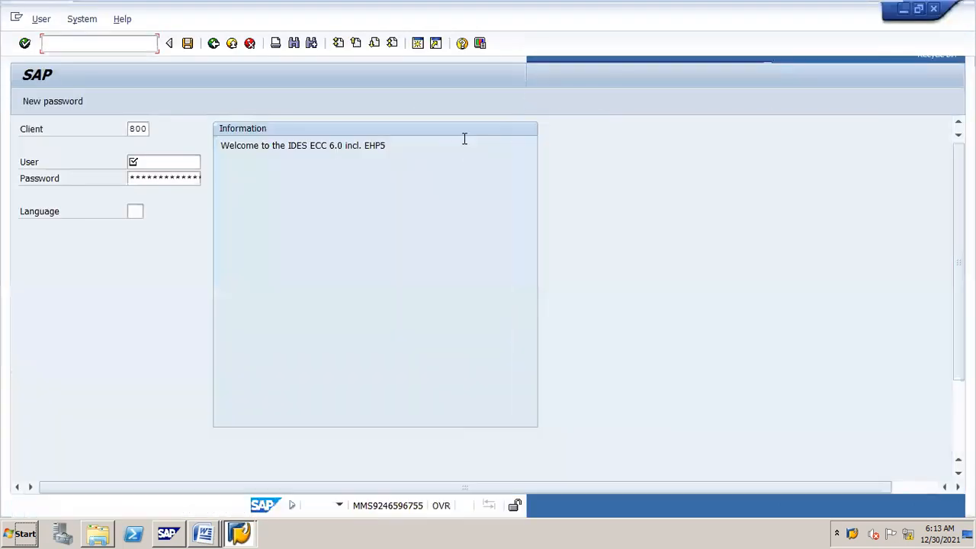
Step: Log on to client 800 with the user ID and password, re-entering the password after errors
{"action": "type", "text": "s"}
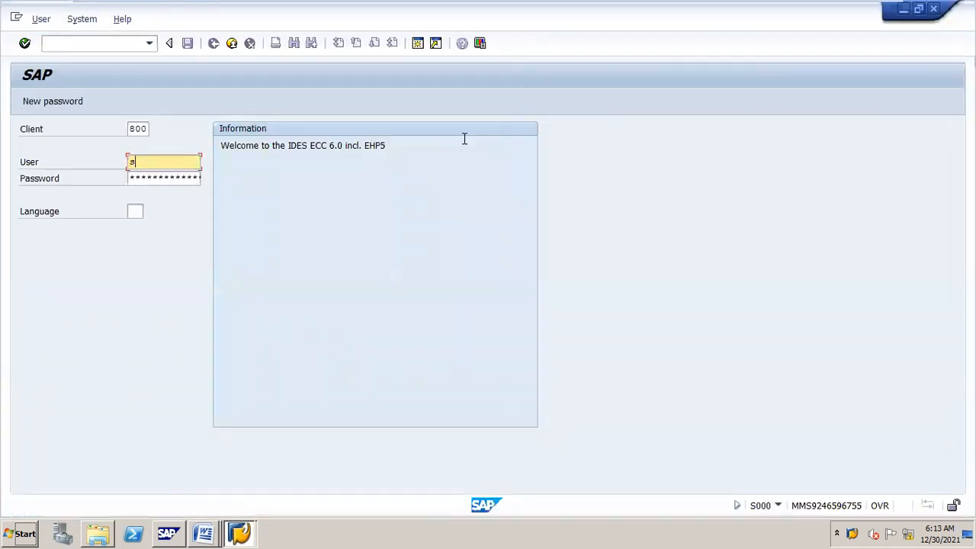
{"action": "type", "text": "apuser"}
{"action": "key", "text": "Tab"}
{"action": "type", "text": "**"}
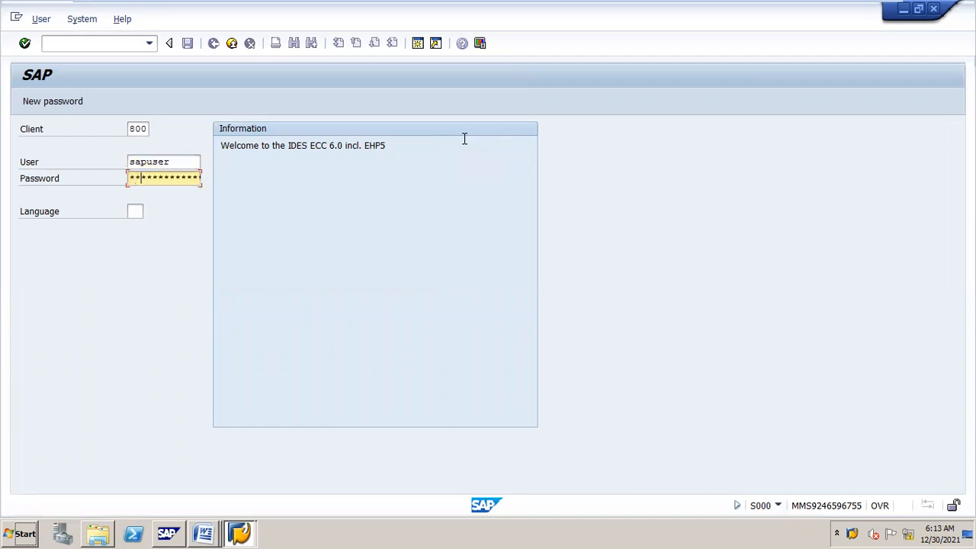
{"action": "key", "text": "Return"}
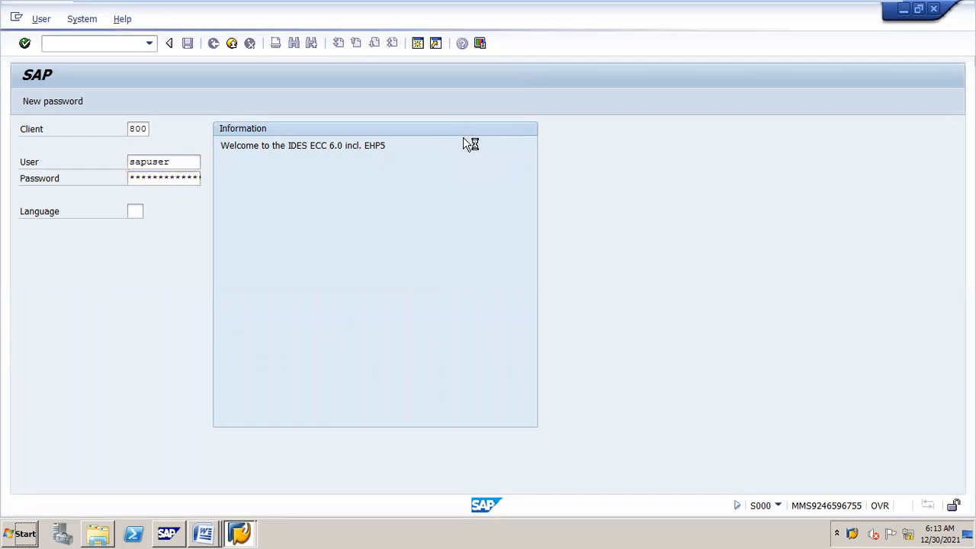
{"action": "left_click", "coordinate": [177, 179]}
{"action": "type", "text": "*****"}
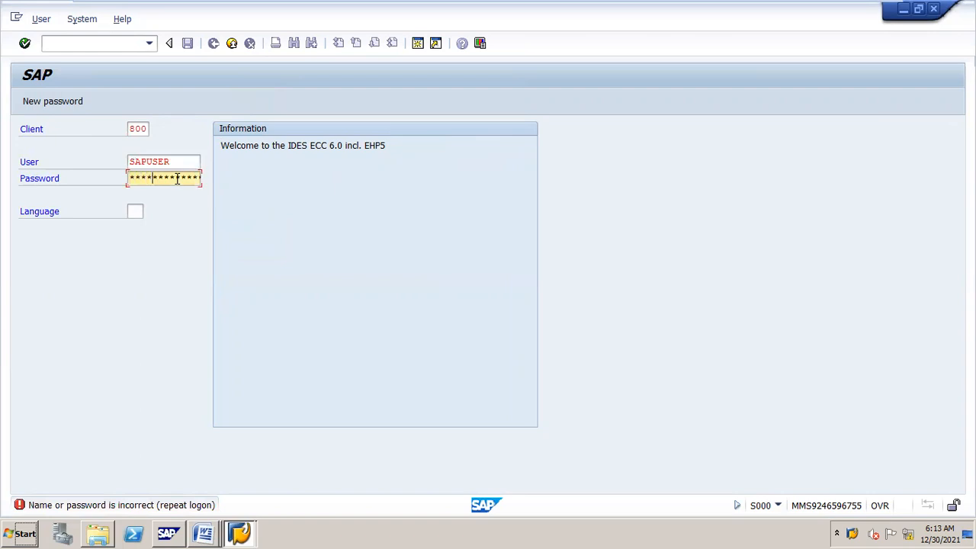
{"action": "key", "text": "Return"}
{"action": "left_click", "coordinate": [177, 178]}
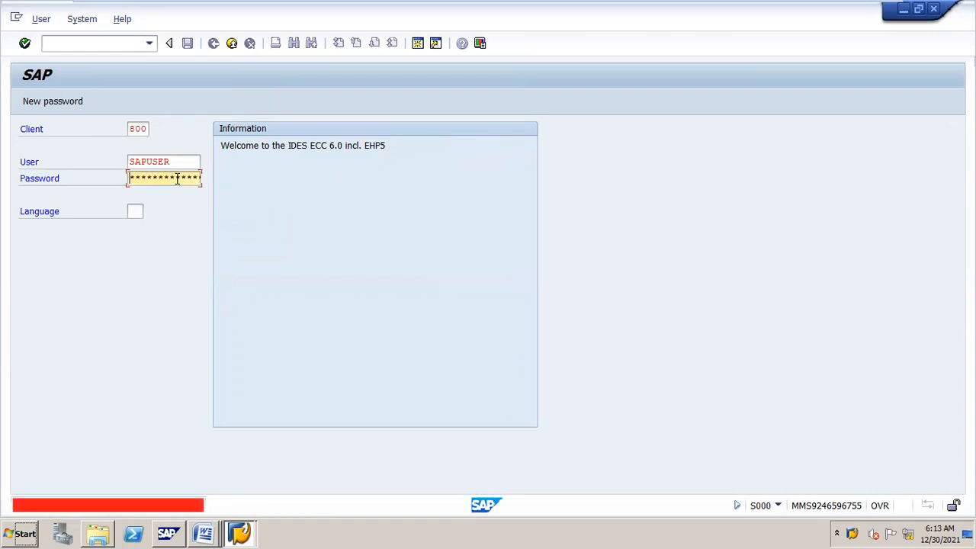
{"action": "type", "text": "*"}
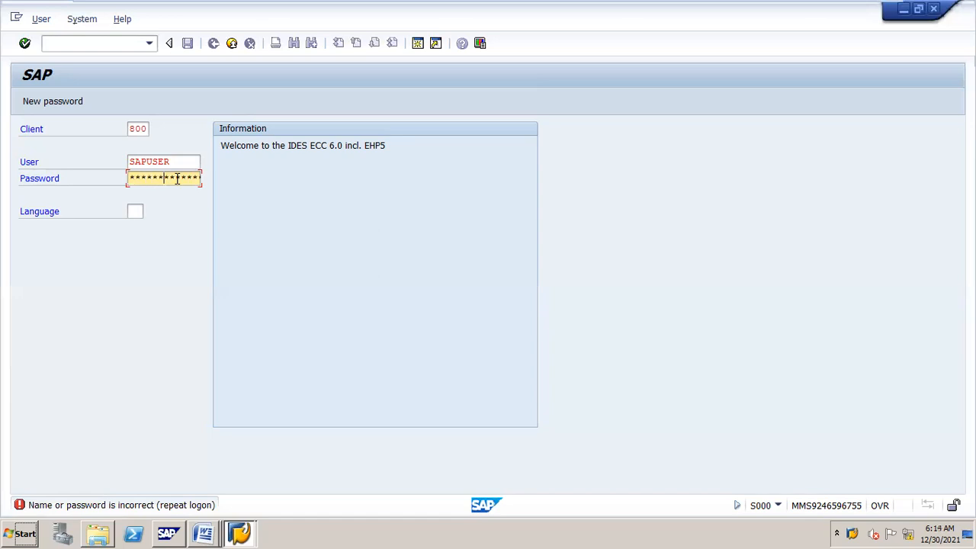
{"action": "key", "text": "Return"}
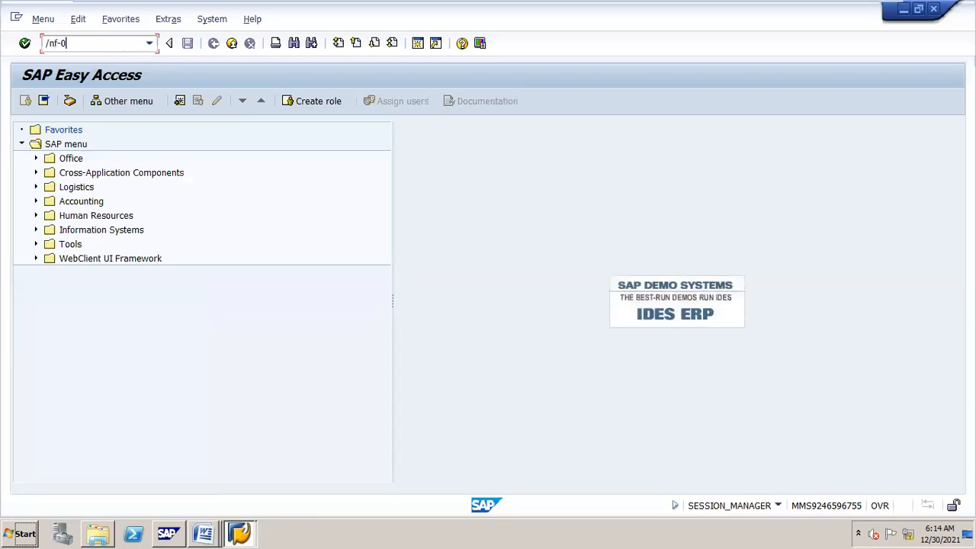
Step: Start transaction F-02 for a new G/L account posting
{"action": "key", "text": "Return"}
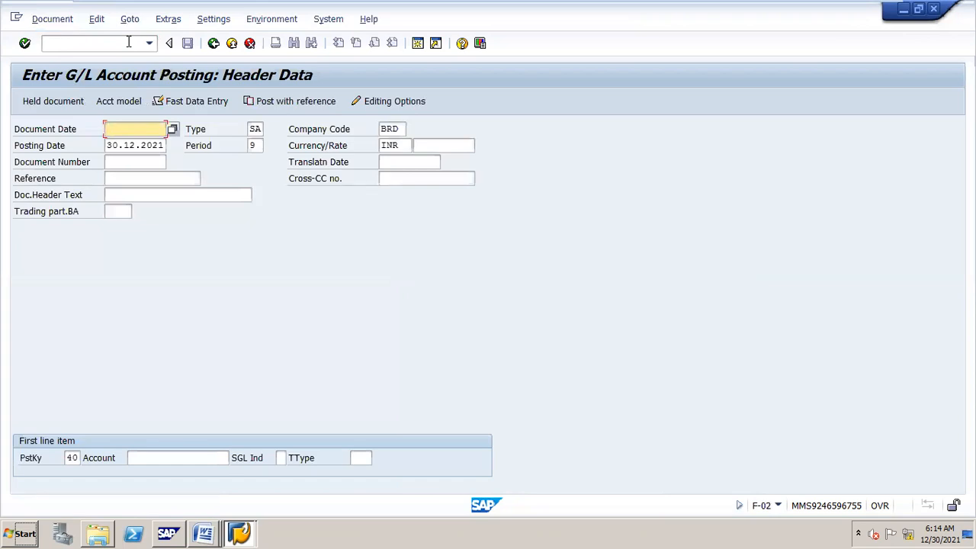
Step: Enter dates 30.12.2021, company code N16, and a first debit line on account 400100
{"action": "type", "text": "30.12.2021"}
{"action": "key", "text": "Tab"}
{"action": "key", "text": "BackSpace"}
{"action": "type", "text": "02"}
{"action": "key", "text": "BackSpace"}
{"action": "key", "text": "BackSpace"}
{"action": "type", "text": "21"}
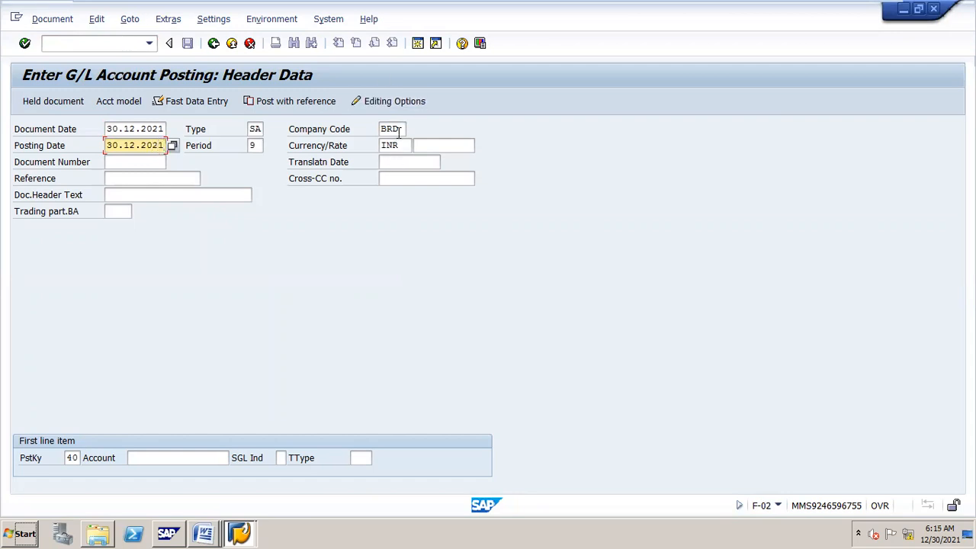
{"action": "left_click", "coordinate": [393, 128]}
{"action": "type", "text": "n16"}
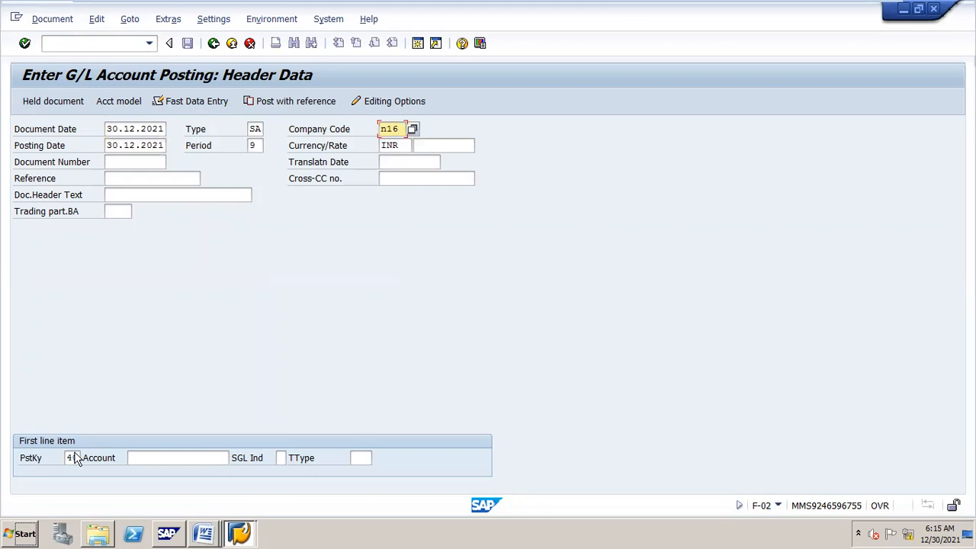
{"action": "left_click", "coordinate": [162, 457]}
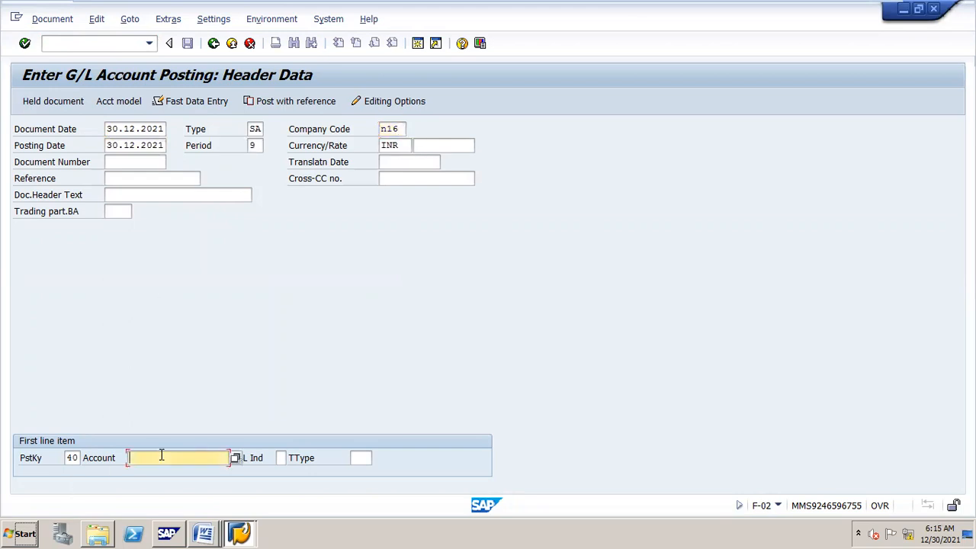
{"action": "type", "text": "400100"}
{"action": "key", "text": "Return"}
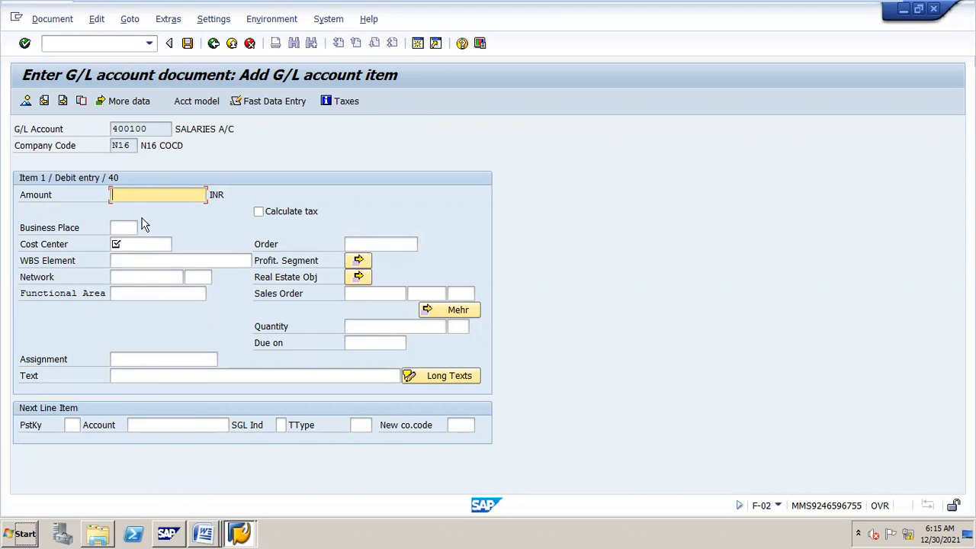
Step: Give the salaries debit 10000, cost center DEPT O, and text 'salaries to o'
{"action": "type", "text": "1000"}
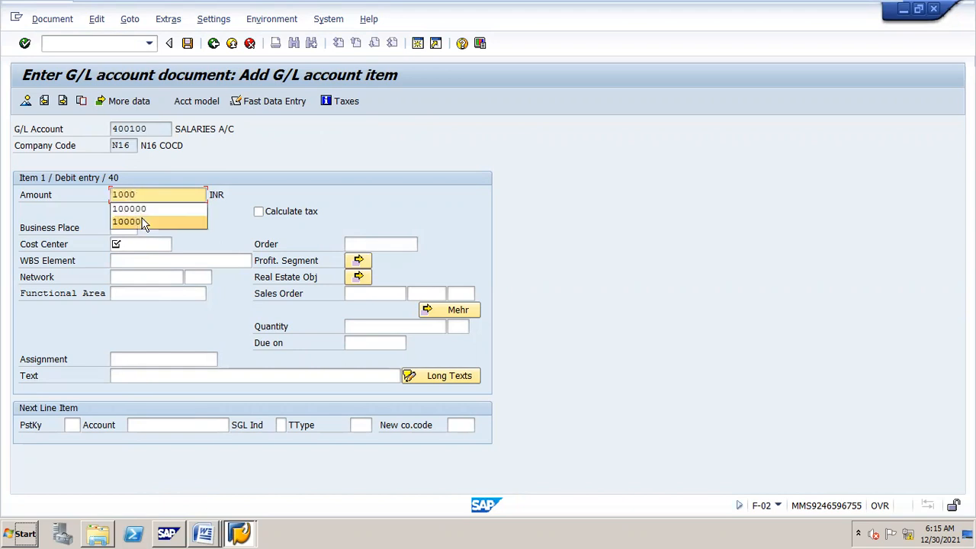
{"action": "left_click", "coordinate": [143, 222]}
{"action": "left_click", "coordinate": [147, 242]}
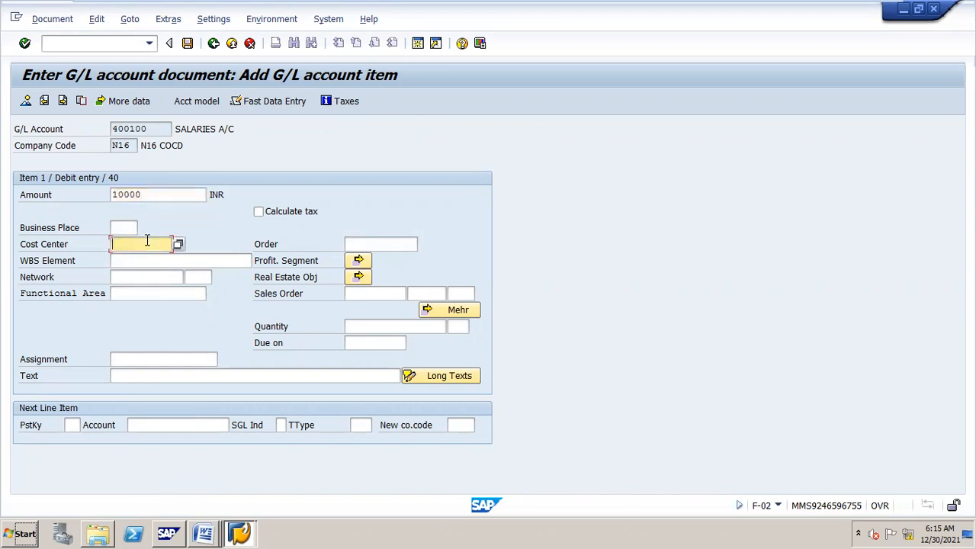
{"action": "left_click", "coordinate": [147, 243]}
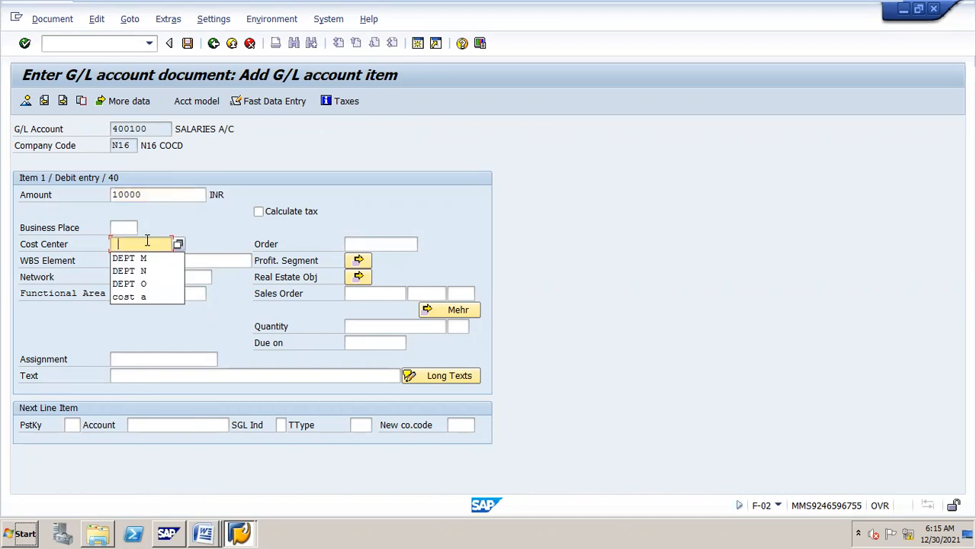
{"action": "left_click", "coordinate": [153, 282]}
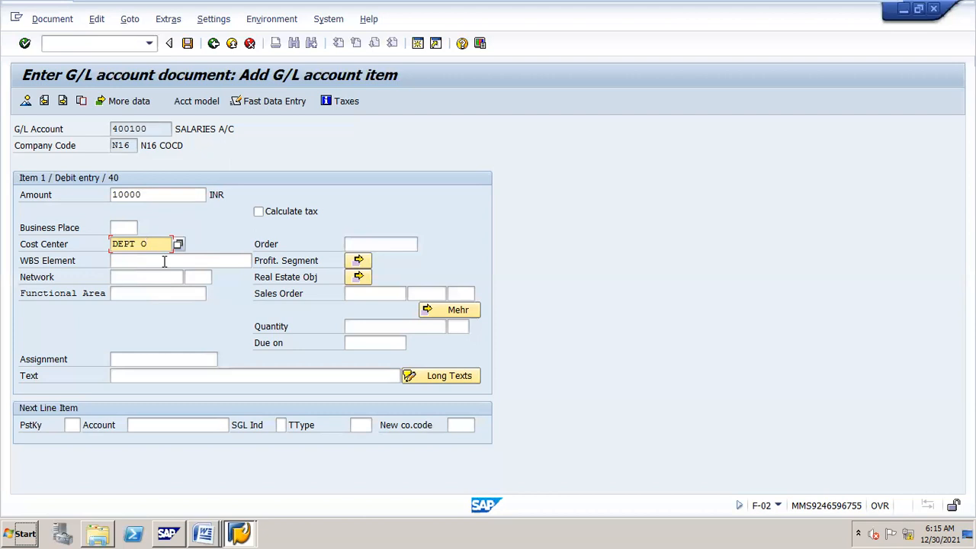
{"action": "left_click", "coordinate": [287, 375]}
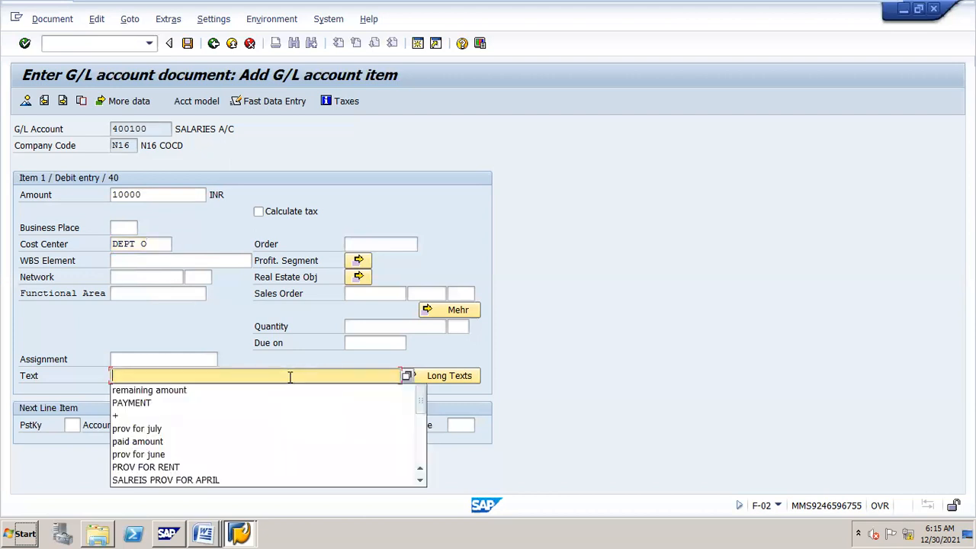
{"action": "type", "text": "salaries to o"}
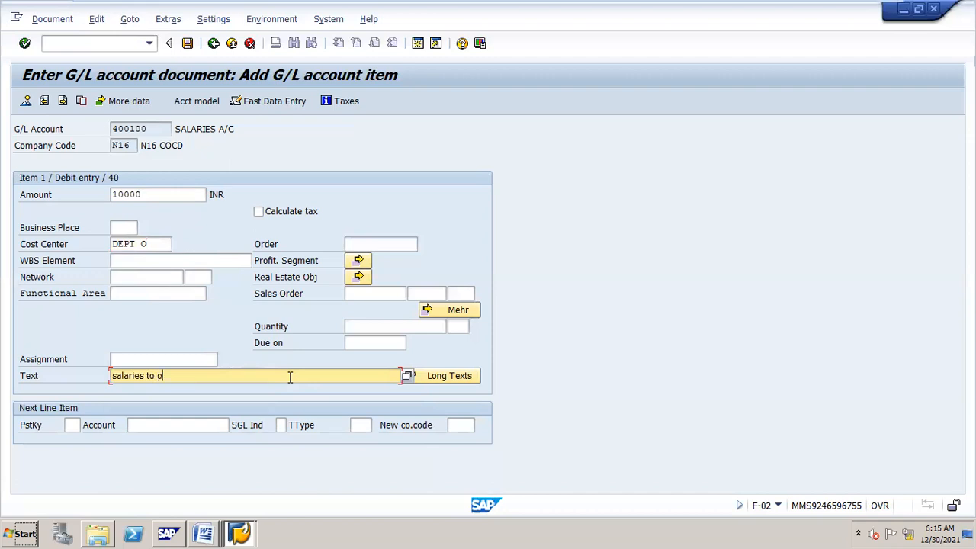
Step: Start the next line with posting key 50 on cash account 200100
{"action": "key", "text": "Tab"}
{"action": "type", "text": "50"}
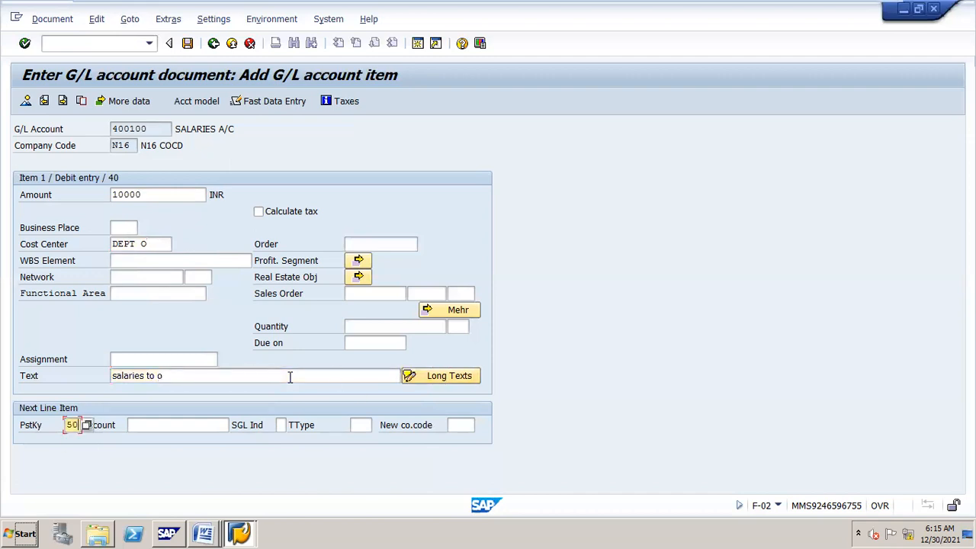
{"action": "key", "text": "Tab"}
{"action": "type", "text": "200100"}
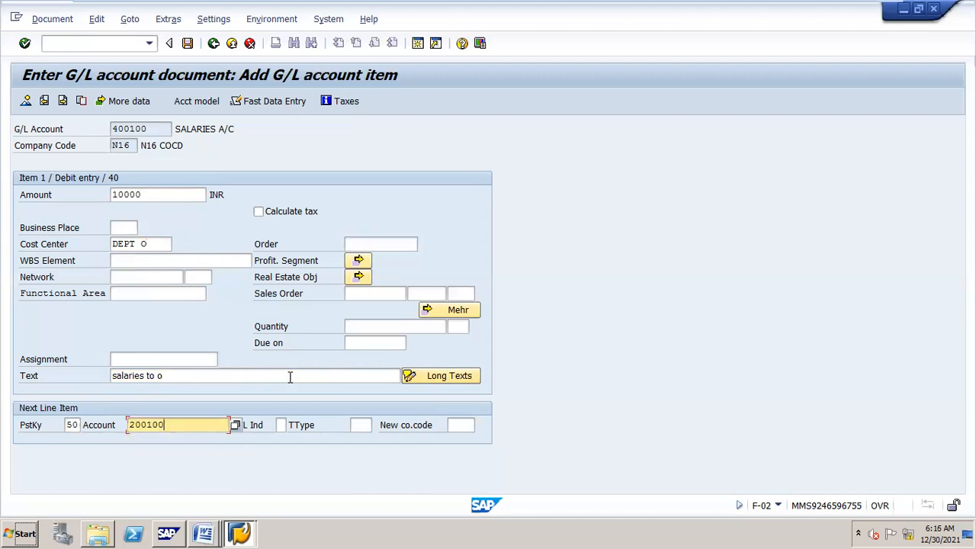
{"action": "key", "text": "Return"}
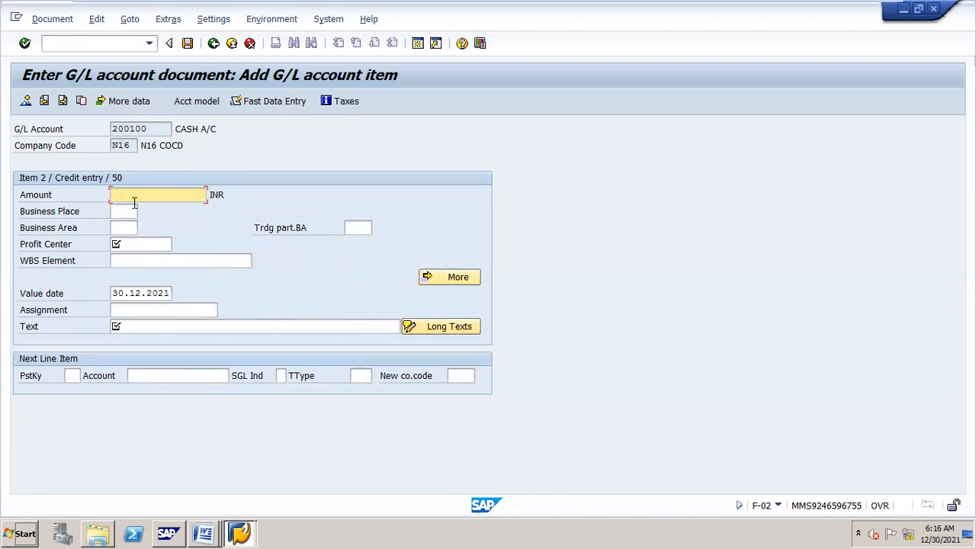
Step: Credit cash with the balancing amount (*), profit center STEEL, copied text (+), then simulate
{"action": "type", "text": "*"}
{"action": "left_click", "coordinate": [136, 243]}
{"action": "key", "text": "Down"}
{"action": "key", "text": "Return"}
{"action": "key", "text": "Tab"}
{"action": "key", "text": "Tab"}
{"action": "key", "text": "Tab"}
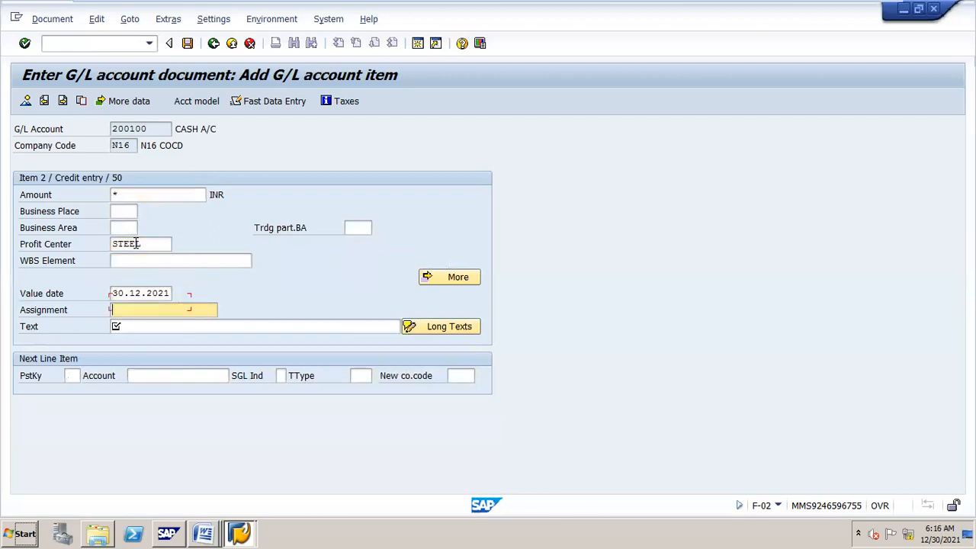
{"action": "type", "text": "+"}
{"action": "key", "text": "Return"}
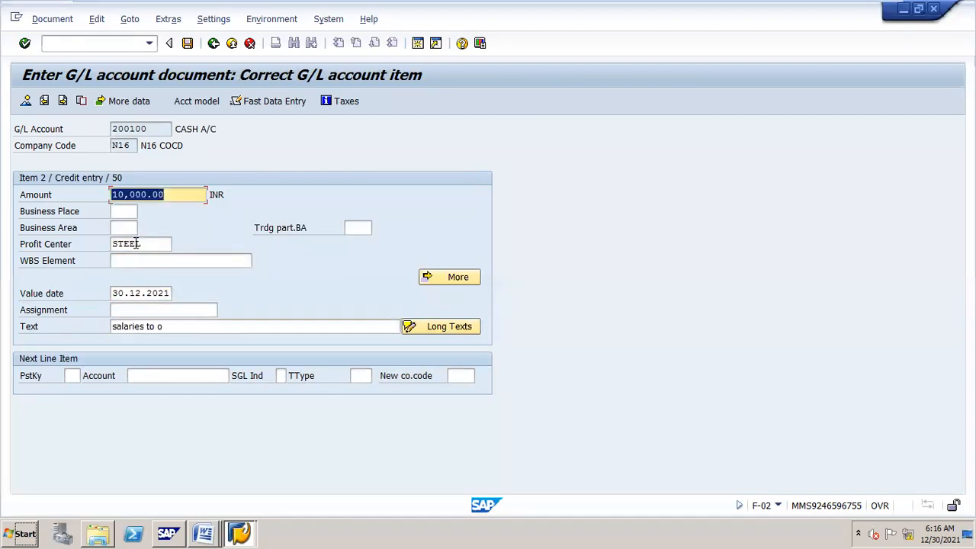
{"action": "left_click", "coordinate": [36, 23]}
{"action": "left_click", "coordinate": [112, 98]}
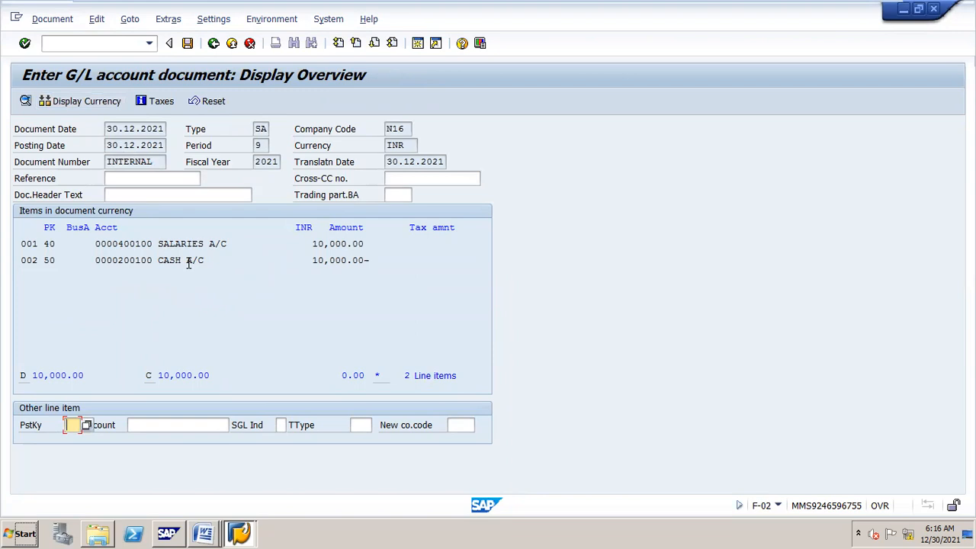
Step: Post the balanced salaries-to-cash document, creating document 27 in company code N16
{"action": "left_click", "coordinate": [190, 44]}
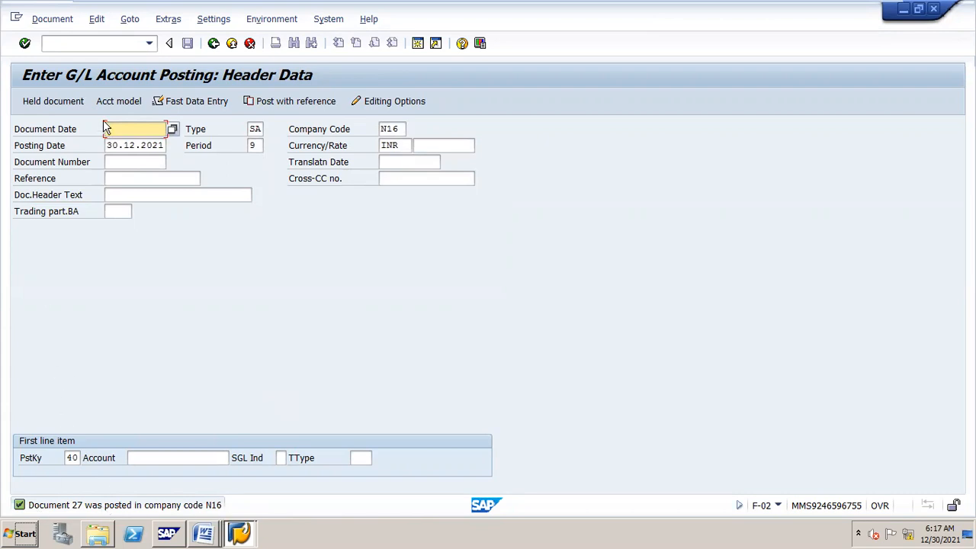
Step: Run KSB1 for controlling area N16 and cost center DEPT O to list the salaries posting
{"action": "left_click", "coordinate": [132, 43]}
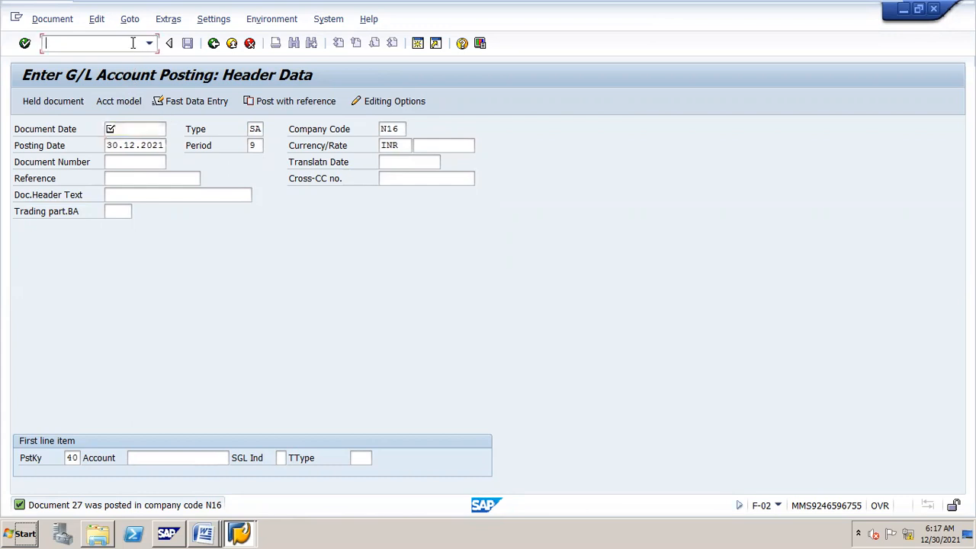
{"action": "type", "text": "/nksb1"}
{"action": "key", "text": "Return"}
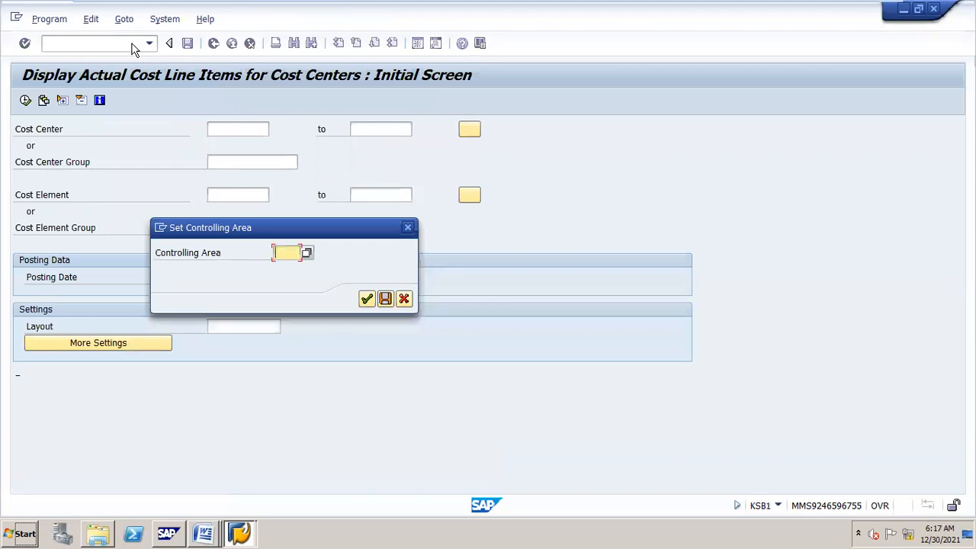
{"action": "type", "text": "m16"}
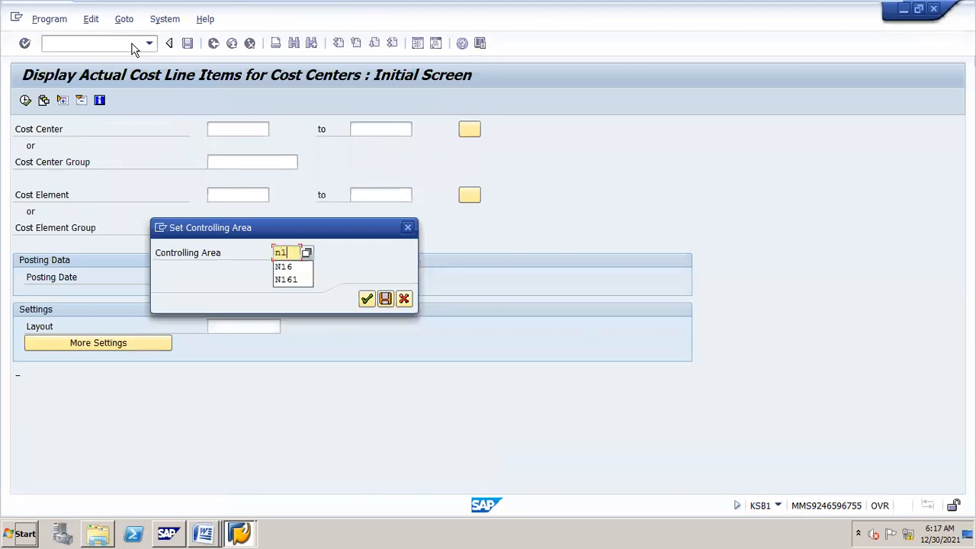
{"action": "key", "text": "Return"}
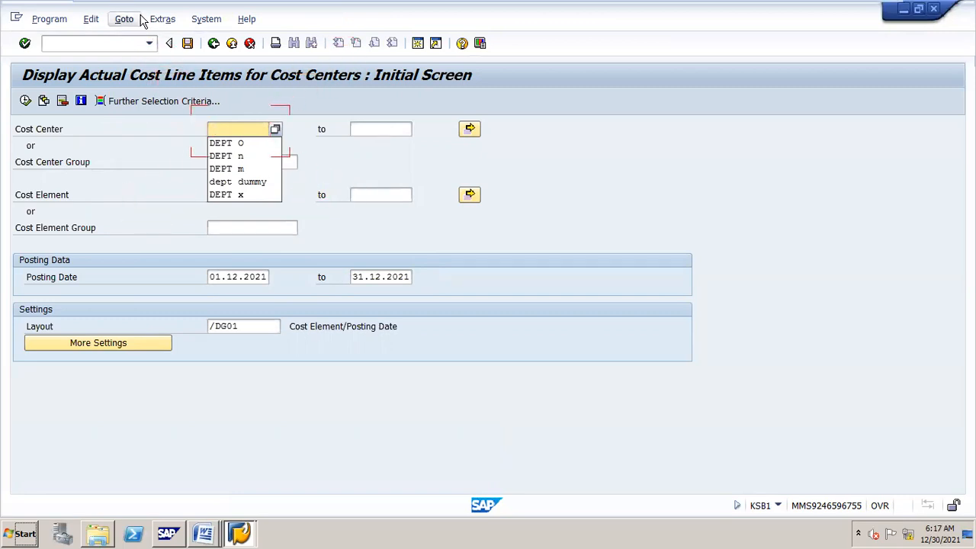
{"action": "key", "text": "Down"}
{"action": "key", "text": "Return"}
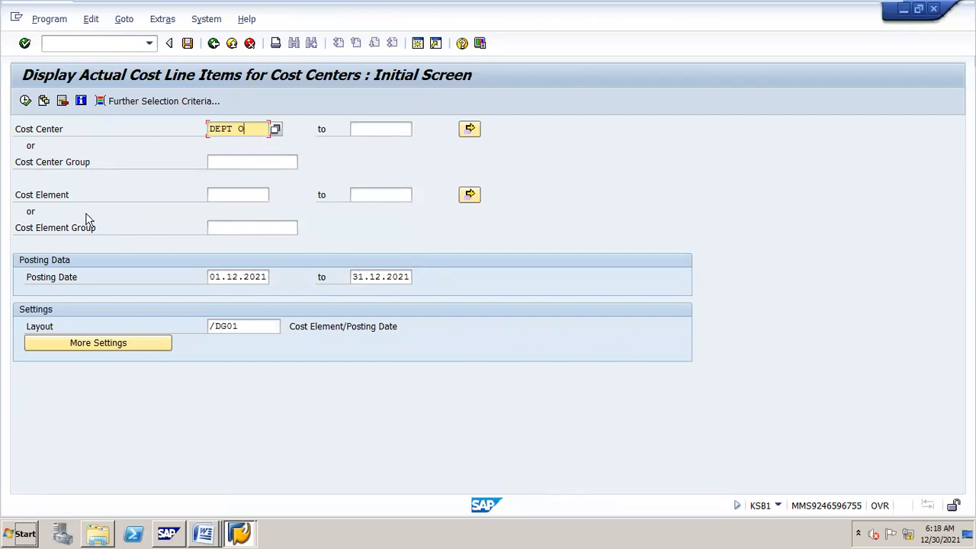
{"action": "left_click", "coordinate": [26, 101]}
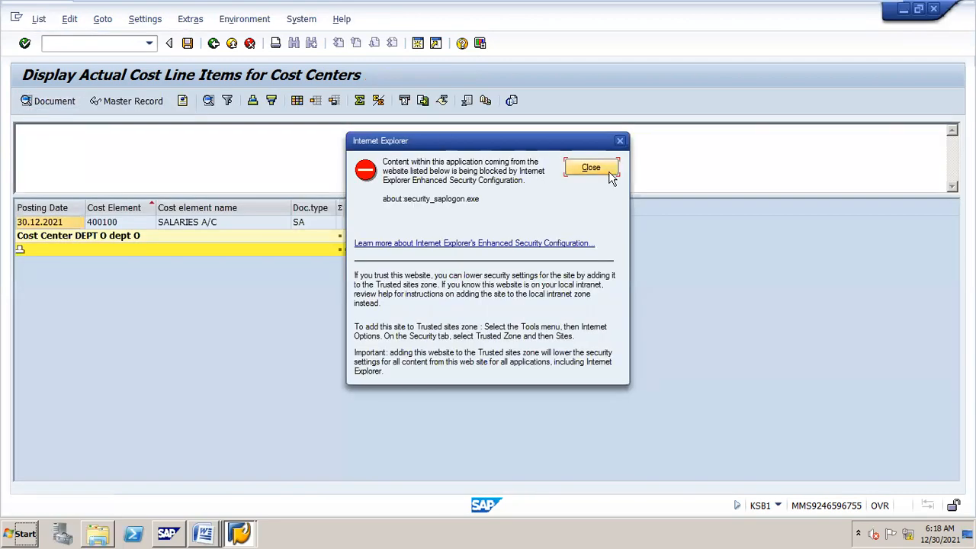
Step: Close the Internet Explorer warning and widen the Val.in rep.cur. column to read DEPT O's 10,000.00 salaries line
{"action": "left_click", "coordinate": [609, 175]}
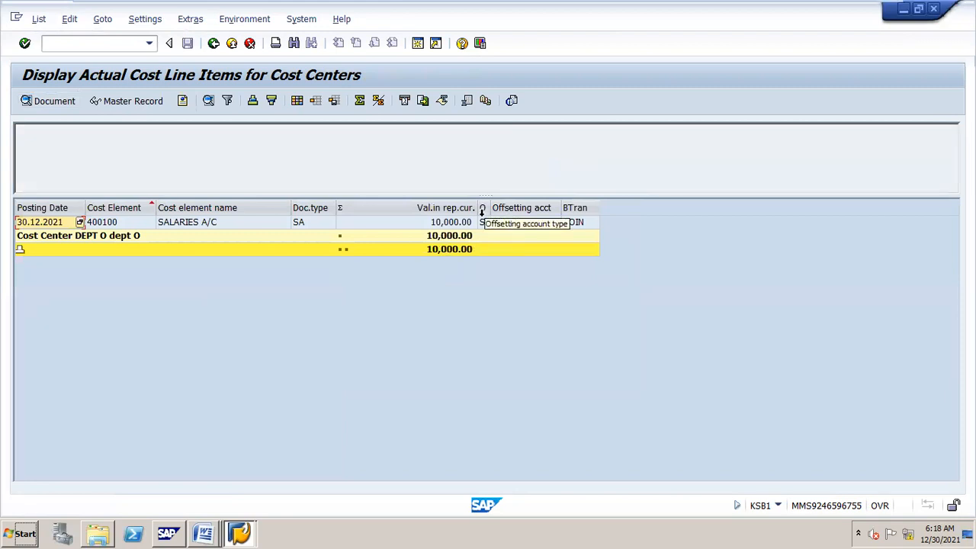
{"action": "left_click_drag", "start_coordinate": [476, 208], "coordinate": [506, 216]}
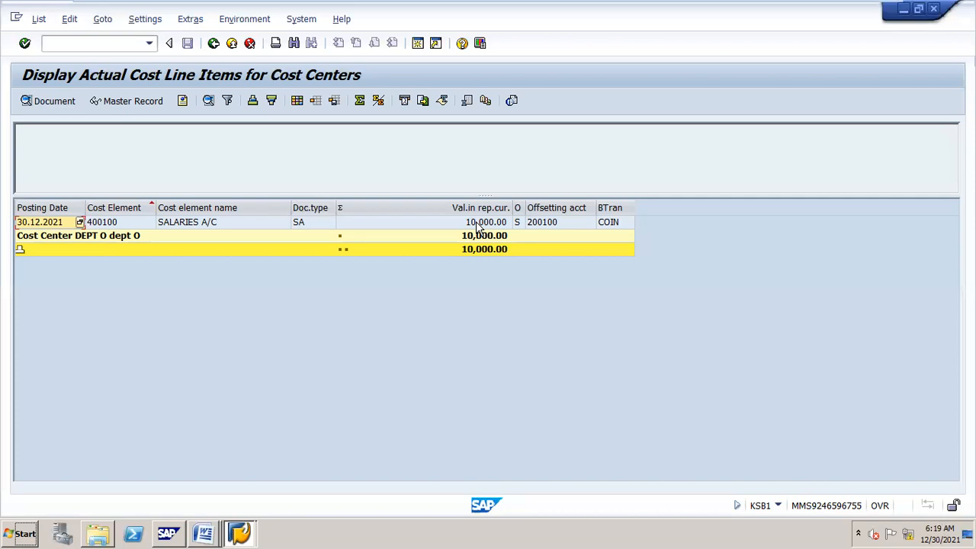
{"action": "left_click", "coordinate": [235, 523]}
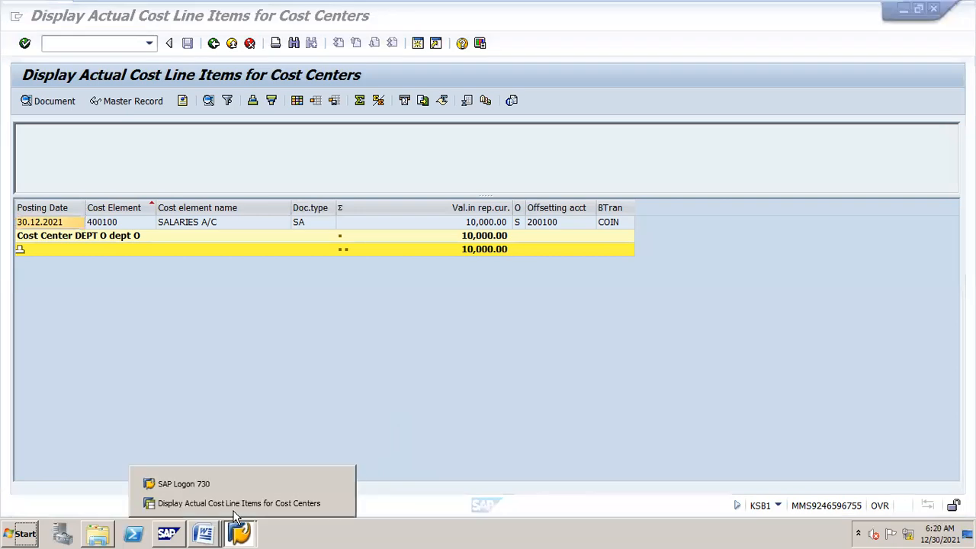
{"action": "left_click", "coordinate": [279, 503]}
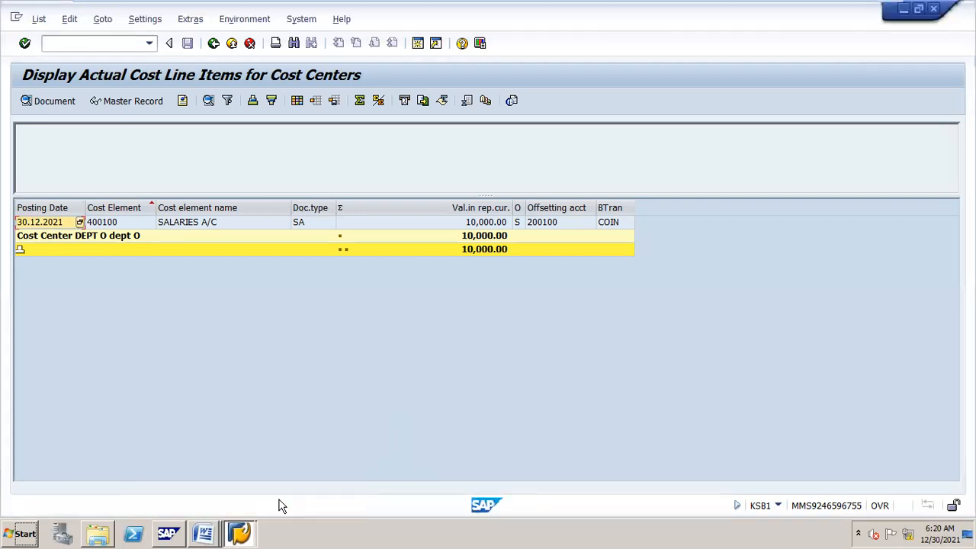
{"action": "left_click", "coordinate": [209, 519]}
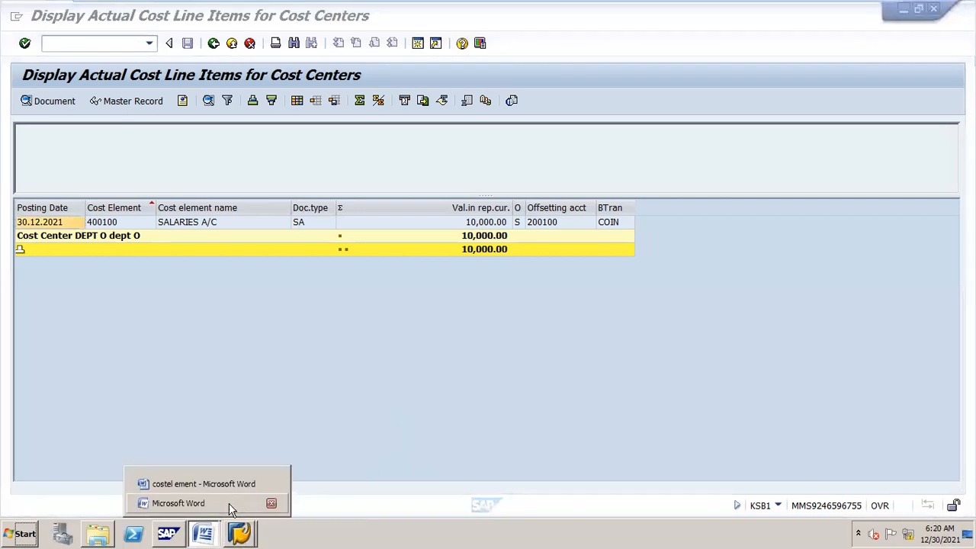
{"action": "left_click", "coordinate": [244, 487]}
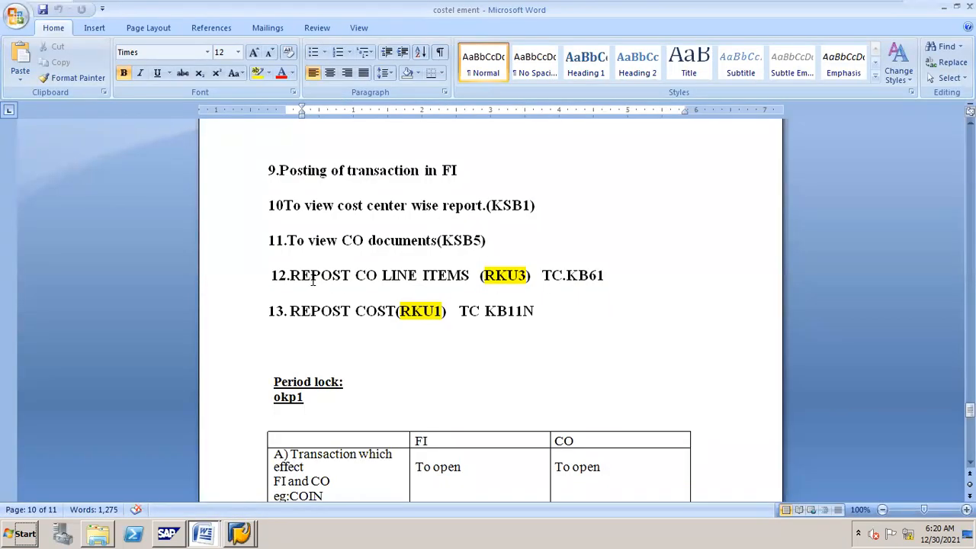
{"action": "left_click_drag", "start_coordinate": [568, 275], "coordinate": [603, 276]}
{"action": "left_click", "coordinate": [601, 291]}
{"action": "key", "text": "alt+Tab"}
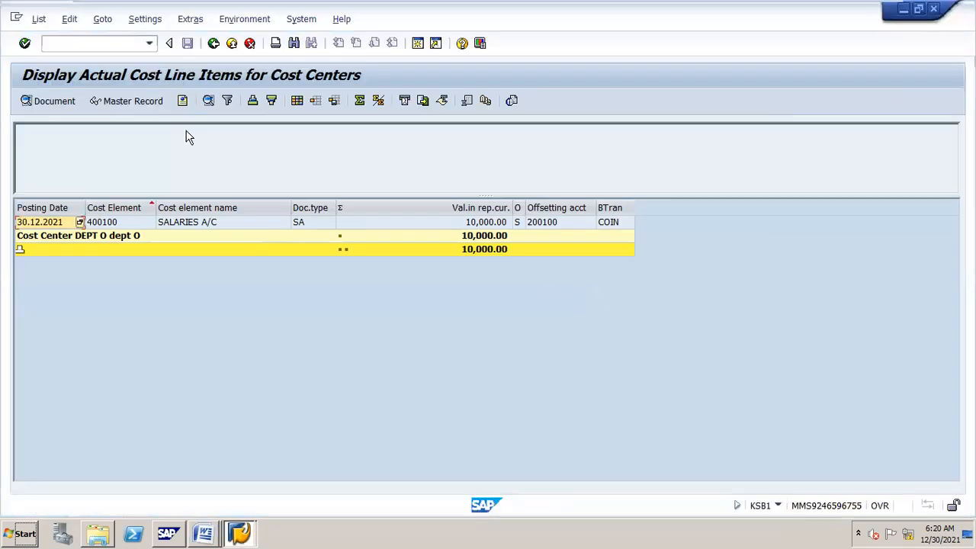
Step: Run KB61 for document 27 and select its 10,000.00 DEPT O line item
{"action": "left_click", "coordinate": [123, 44]}
{"action": "type", "text": "/nkb61"}
{"action": "key", "text": "Return"}
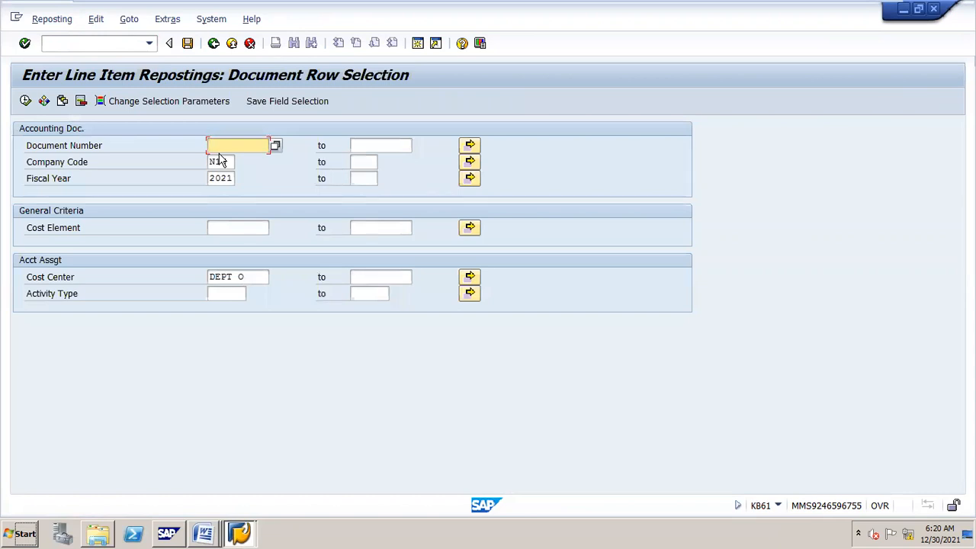
{"action": "type", "text": "27"}
{"action": "left_click", "coordinate": [26, 108]}
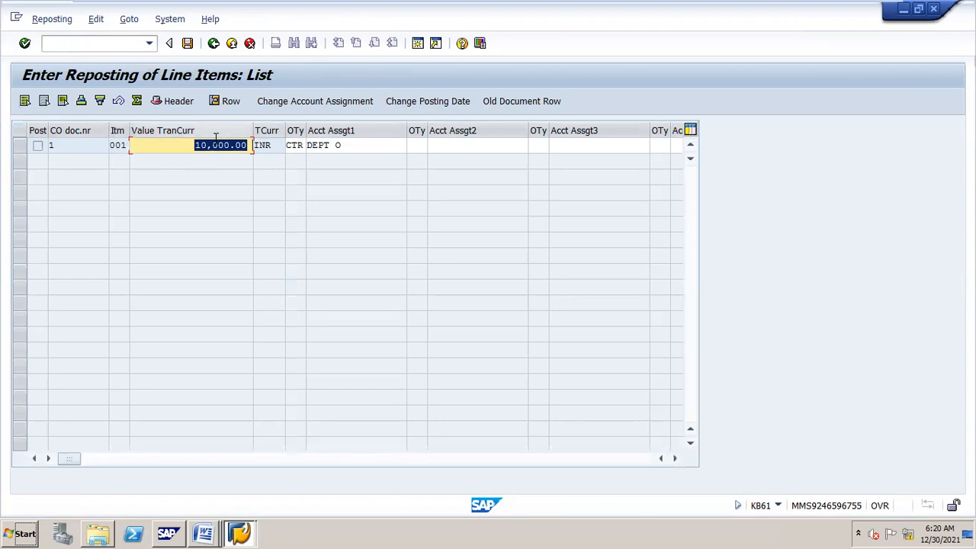
{"action": "left_click", "coordinate": [21, 148]}
Step: Open the DEPT O line for individual reposting with amount 2500 and text 'salaries to m'
{"action": "double_click", "coordinate": [330, 145]}
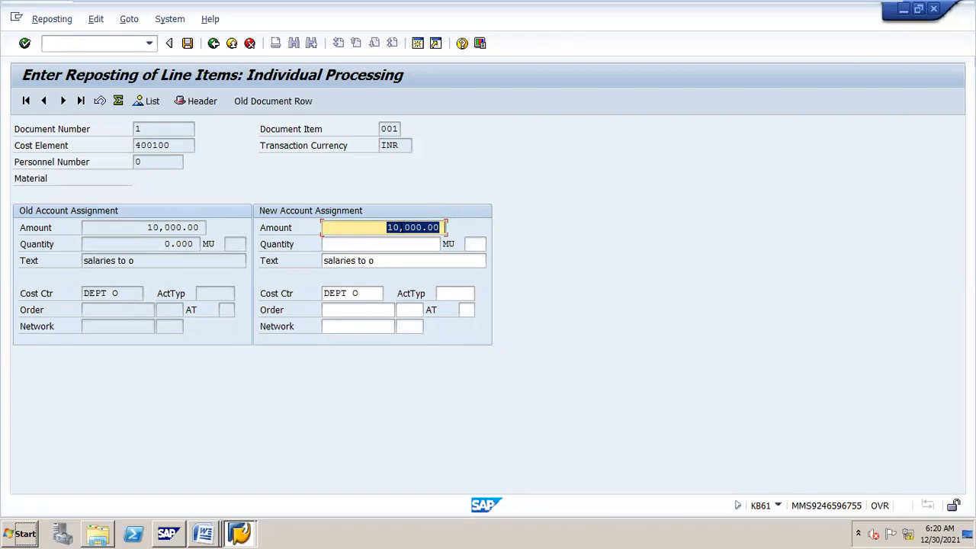
{"action": "type", "text": "20"}
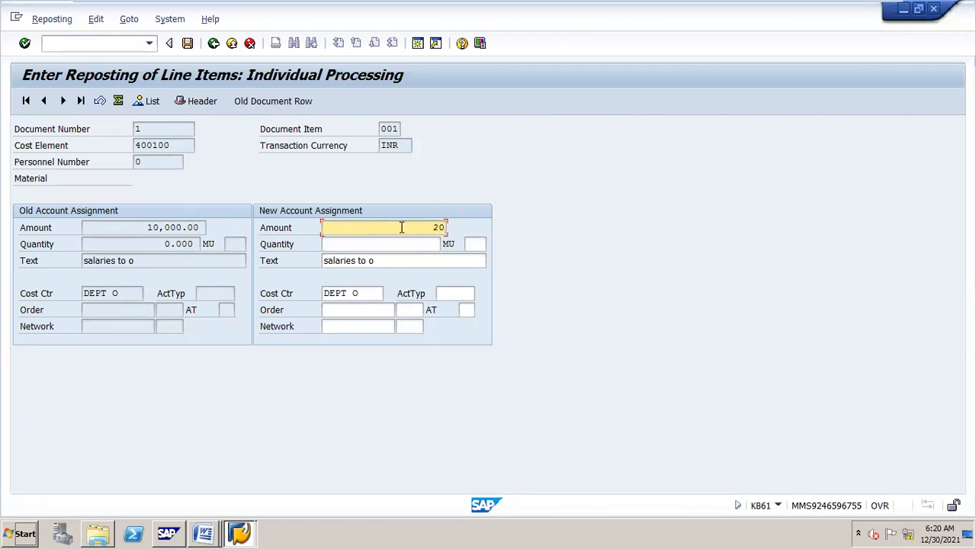
{"action": "key", "text": "BackSpace"}
{"action": "type", "text": "500"}
{"action": "left_click", "coordinate": [396, 258]}
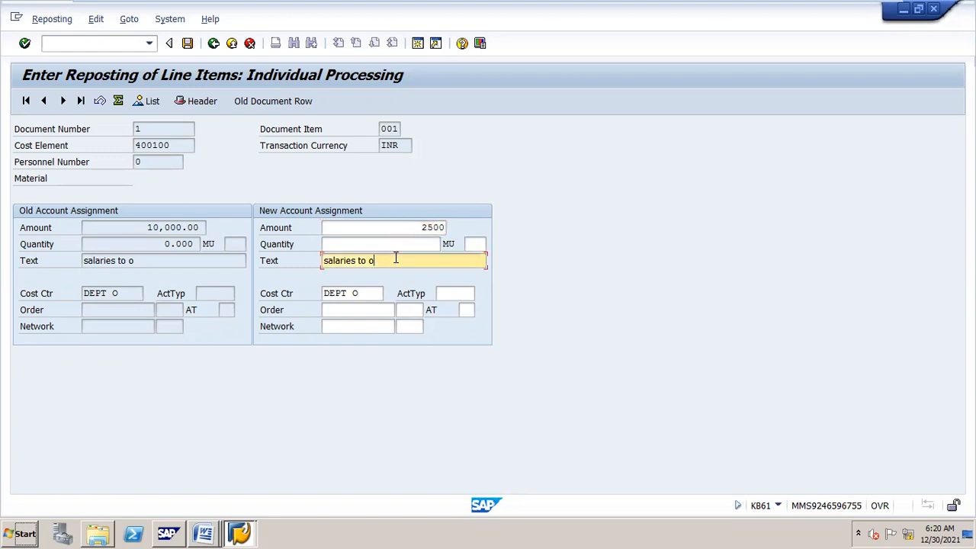
{"action": "key", "text": "BackSpace"}
{"action": "type", "text": "m"}
Step: Set the receiving cost center to DEPT M and validate the split
{"action": "left_click", "coordinate": [377, 292]}
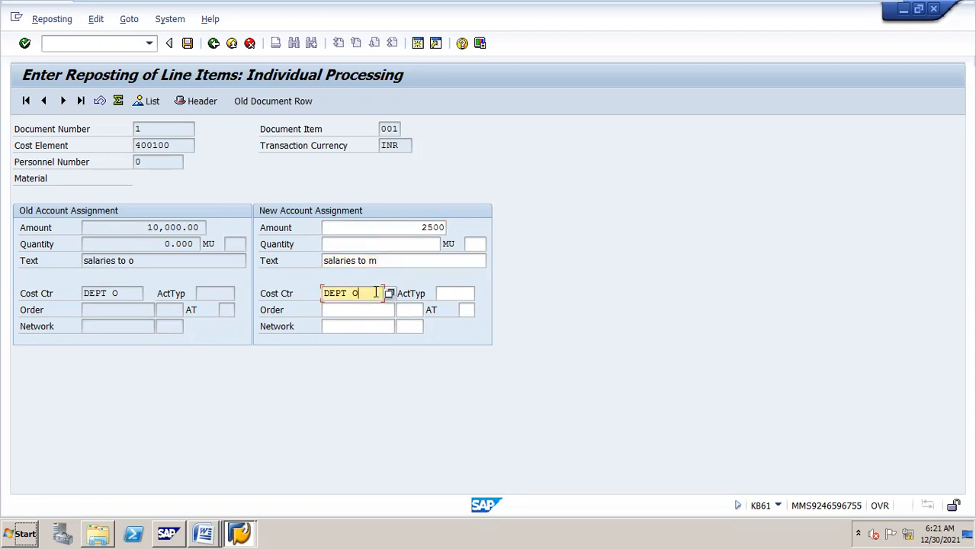
{"action": "key", "text": "BackSpace"}
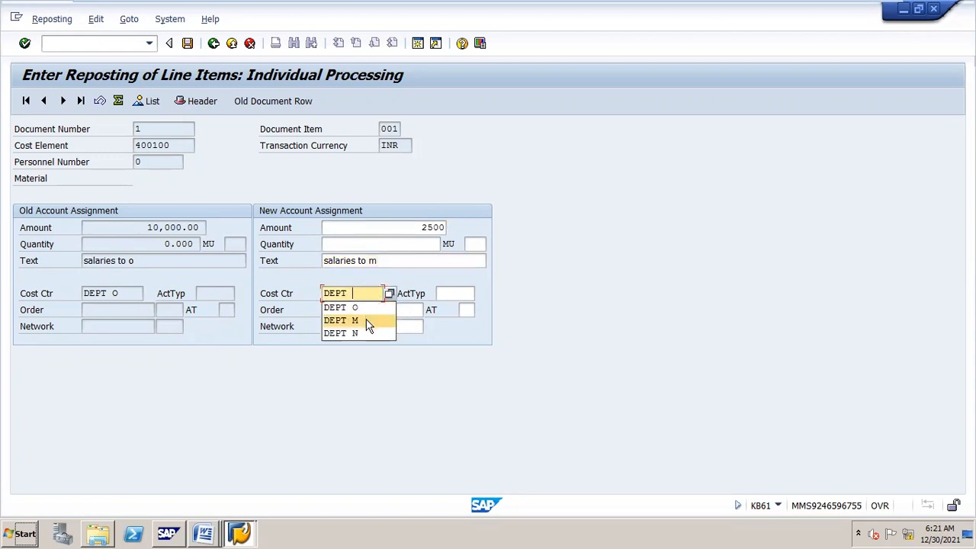
{"action": "left_click", "coordinate": [367, 320]}
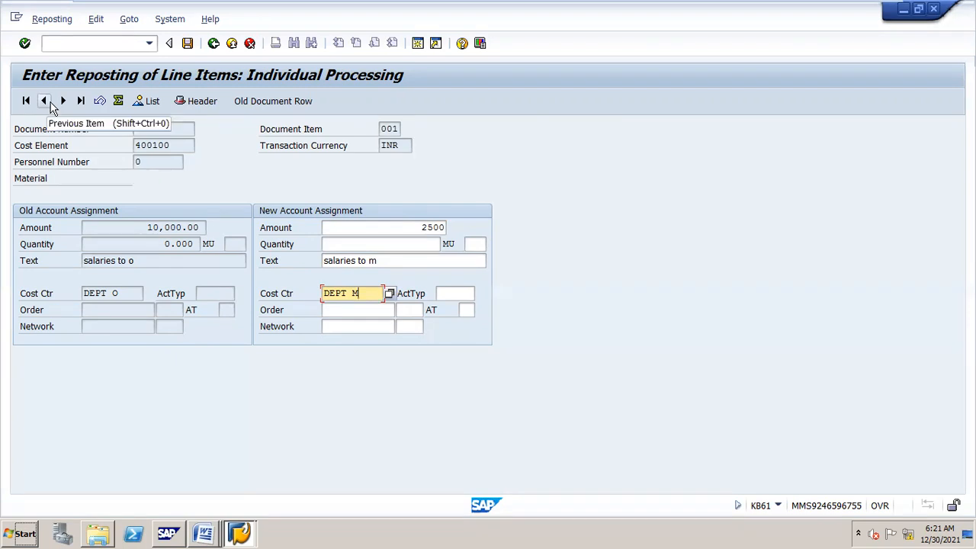
{"action": "left_click_drag", "start_coordinate": [277, 17], "coordinate": [328, 21]}
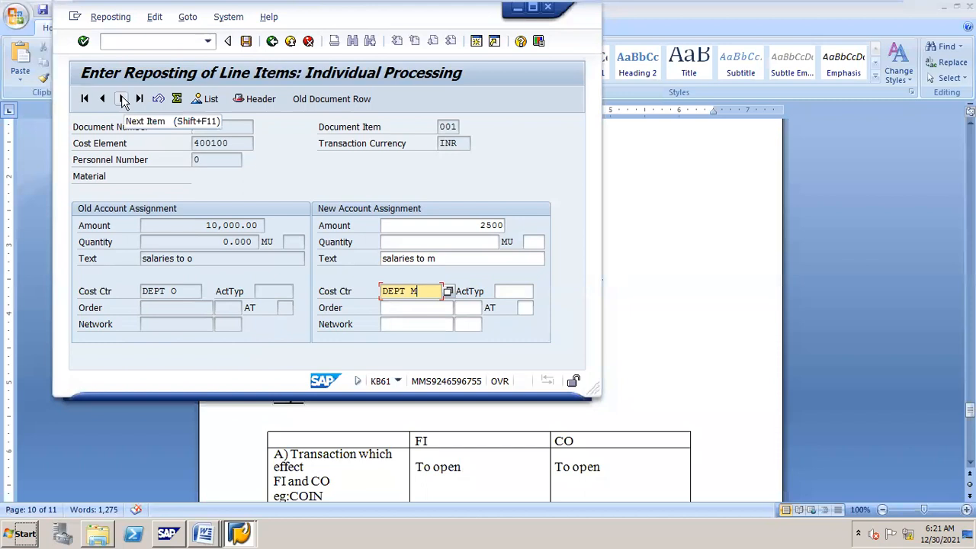
{"action": "left_click", "coordinate": [122, 99]}
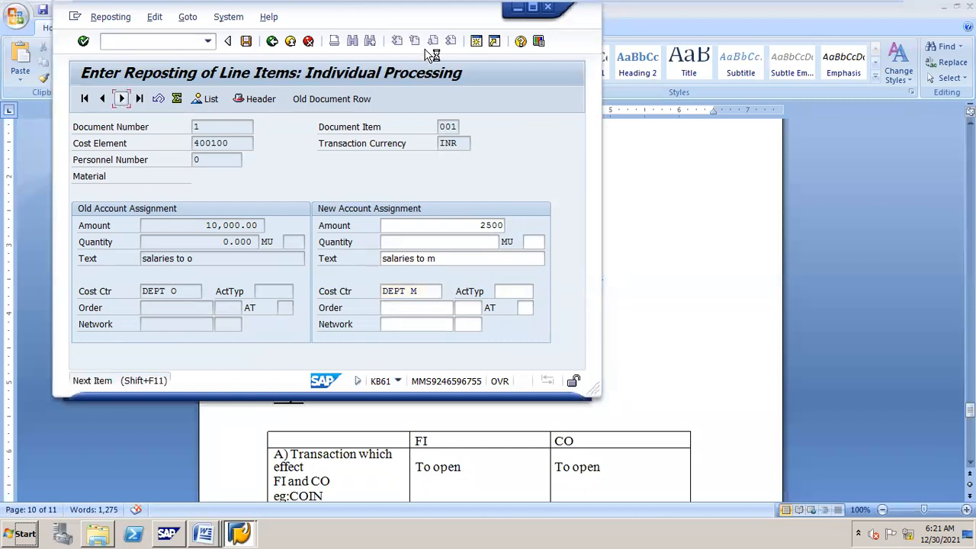
{"action": "left_click", "coordinate": [532, 9]}
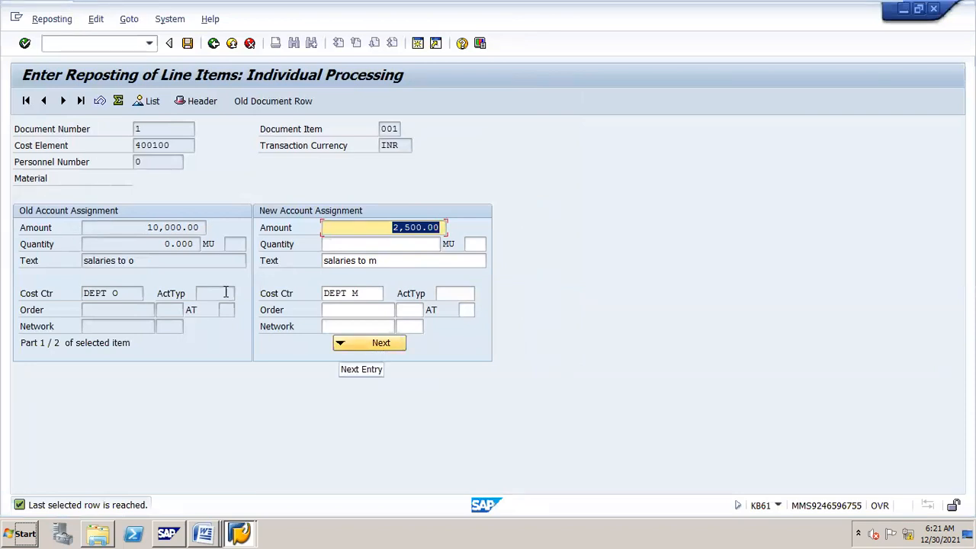
{"action": "left_click", "coordinate": [392, 345]}
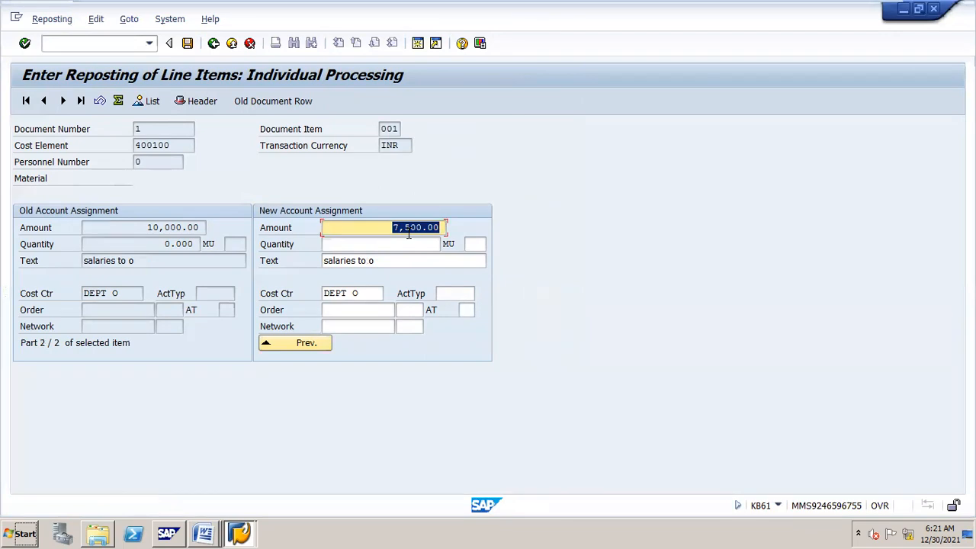
{"action": "type", "text": "1000"}
{"action": "left_click", "coordinate": [388, 263]}
{"action": "key", "text": "BackSpace"}
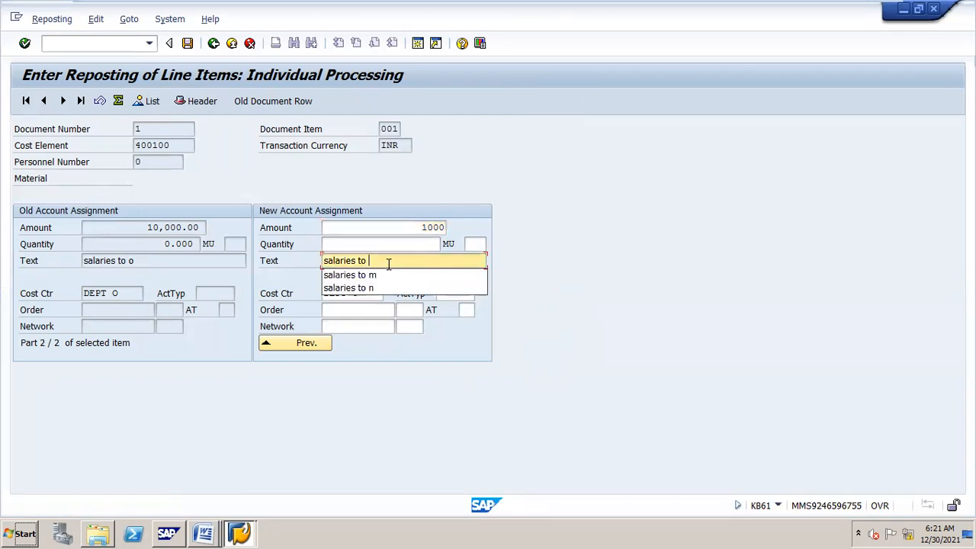
{"action": "left_click", "coordinate": [379, 287]}
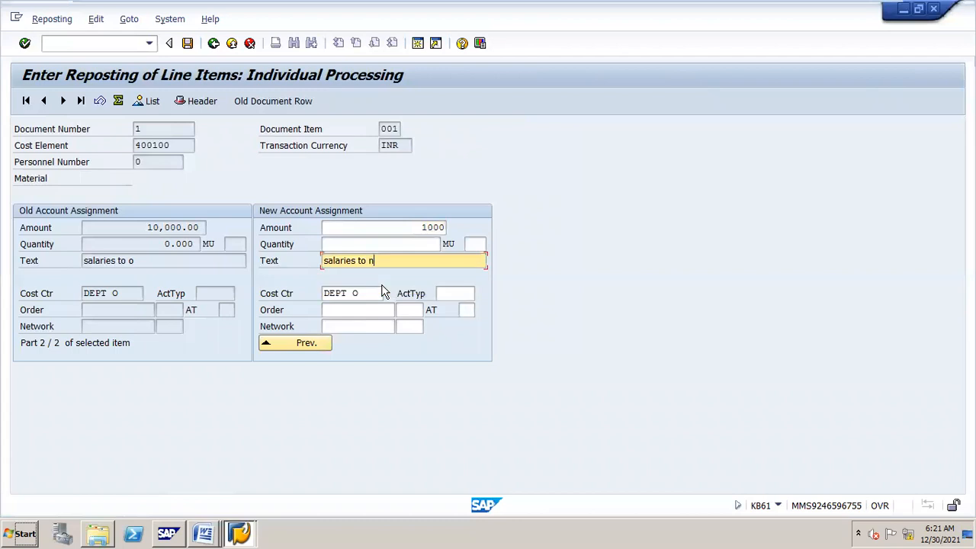
{"action": "left_click", "coordinate": [378, 294]}
{"action": "key", "text": "BackSpace"}
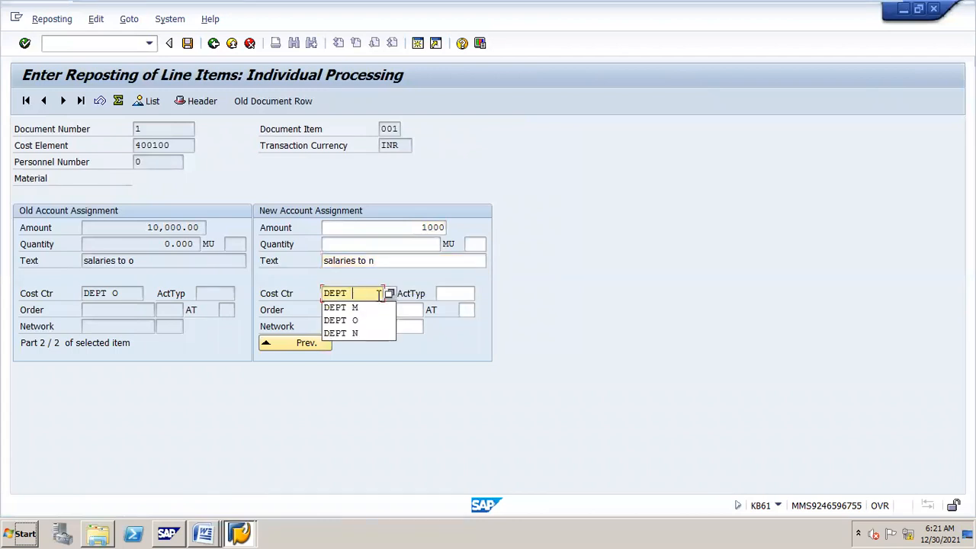
{"action": "left_click", "coordinate": [375, 331]}
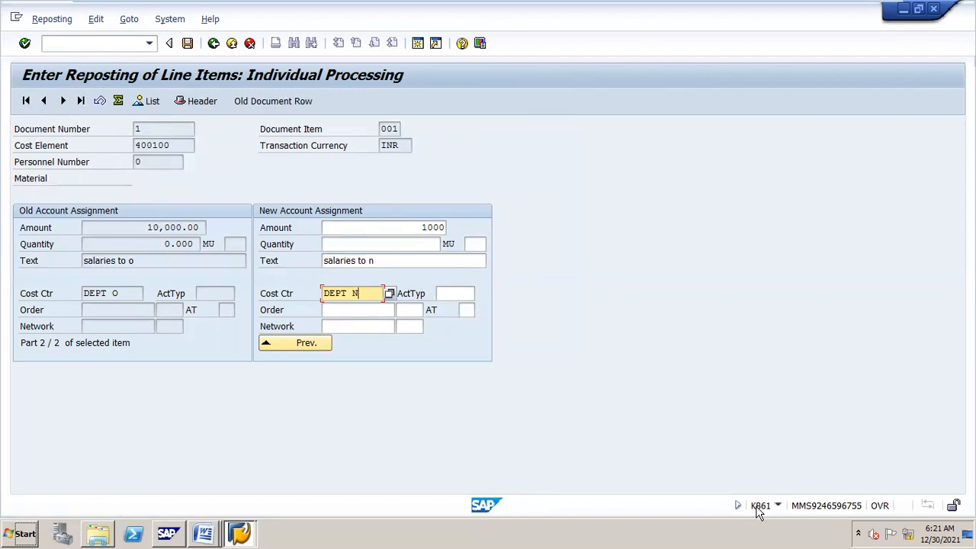
{"action": "left_click", "coordinate": [188, 46]}
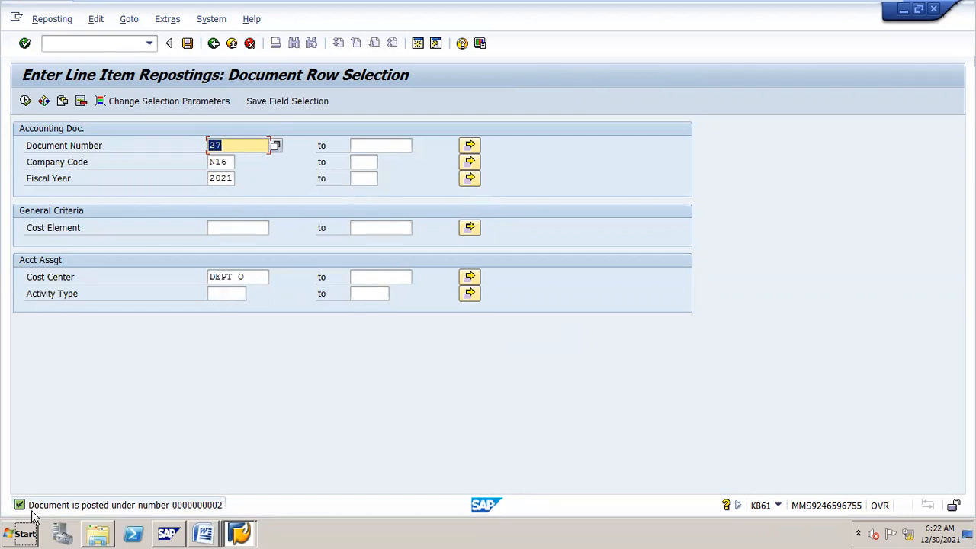
Step: Run KSB1 for DEPT O and open the reposting document behind the 2,500.00- credit line
{"action": "left_click", "coordinate": [127, 47]}
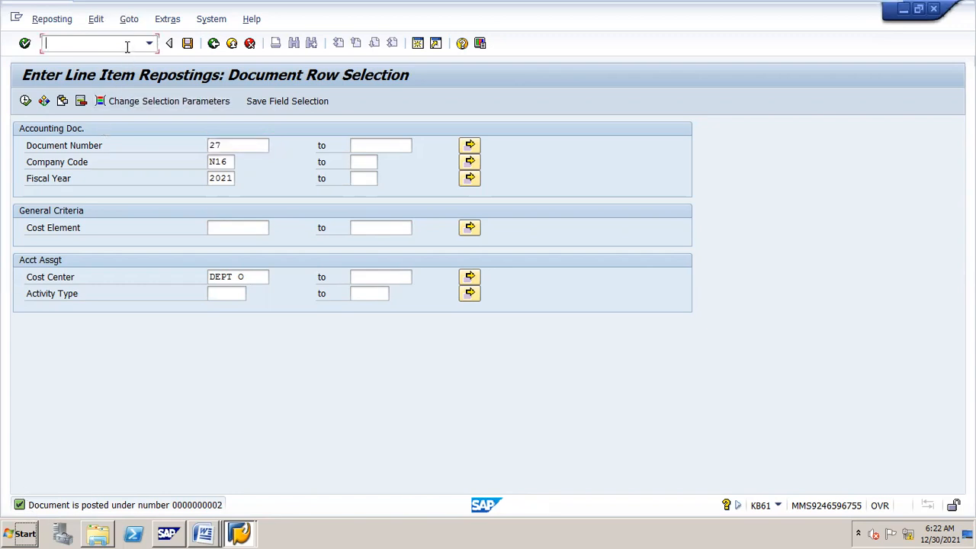
{"action": "type", "text": "/nksb1"}
{"action": "key", "text": "Return"}
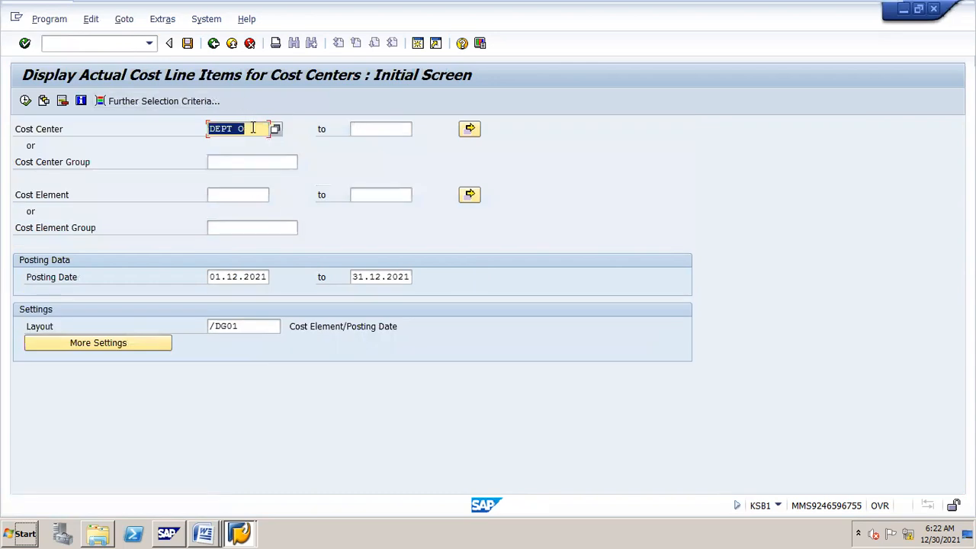
{"action": "left_click", "coordinate": [25, 101]}
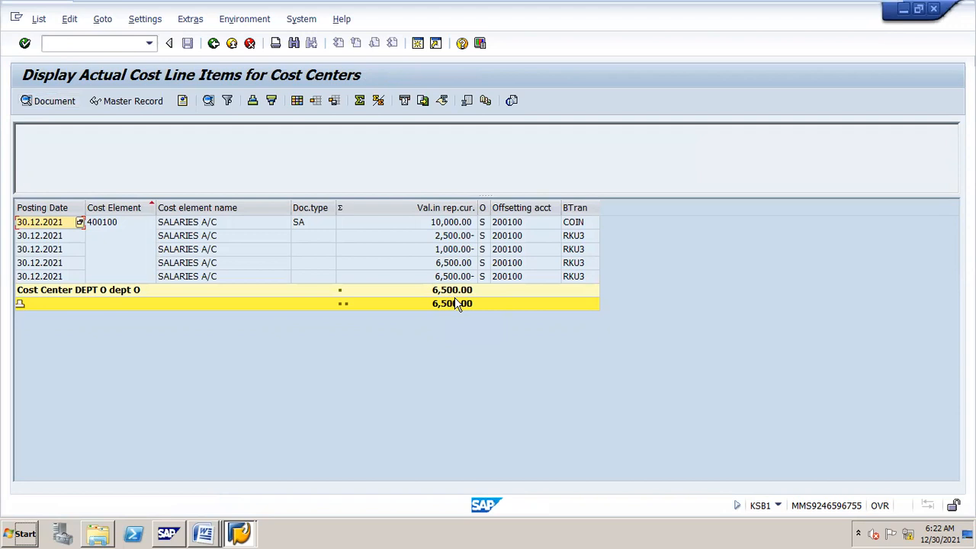
{"action": "left_click", "coordinate": [452, 223]}
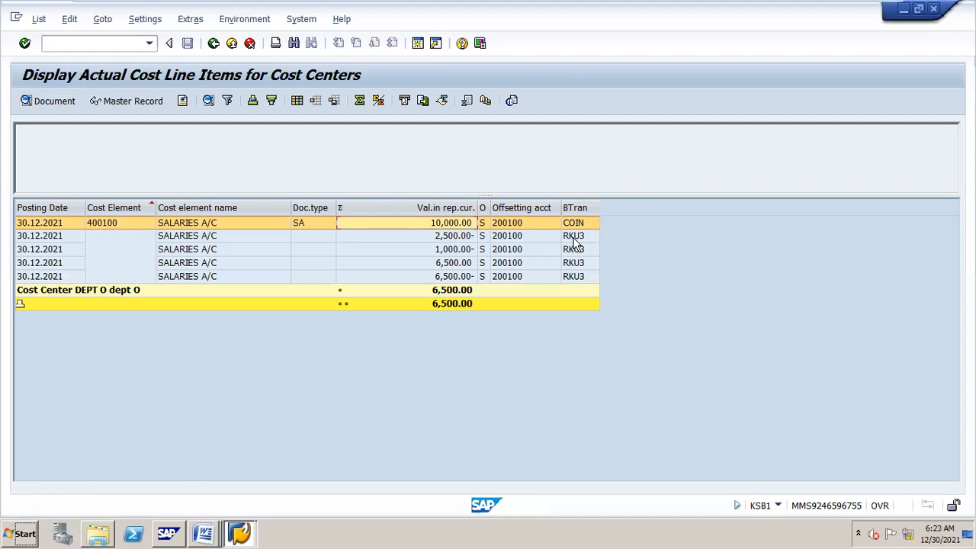
{"action": "double_click", "coordinate": [462, 238]}
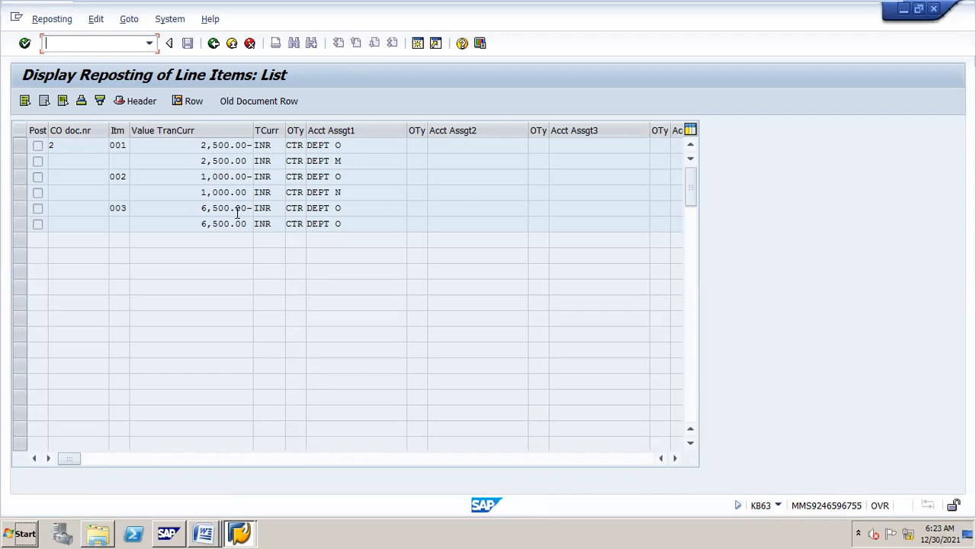
Step: Return to the DEPT O KSB1 list and review its 10,000.00, 2,500.00- and 1,000.00- lines
{"action": "left_click", "coordinate": [214, 44]}
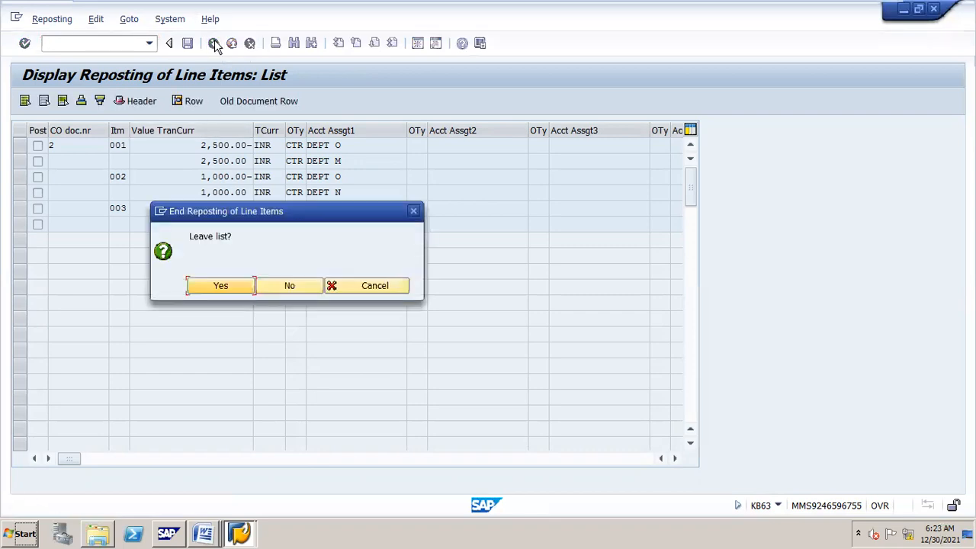
{"action": "left_click", "coordinate": [221, 286]}
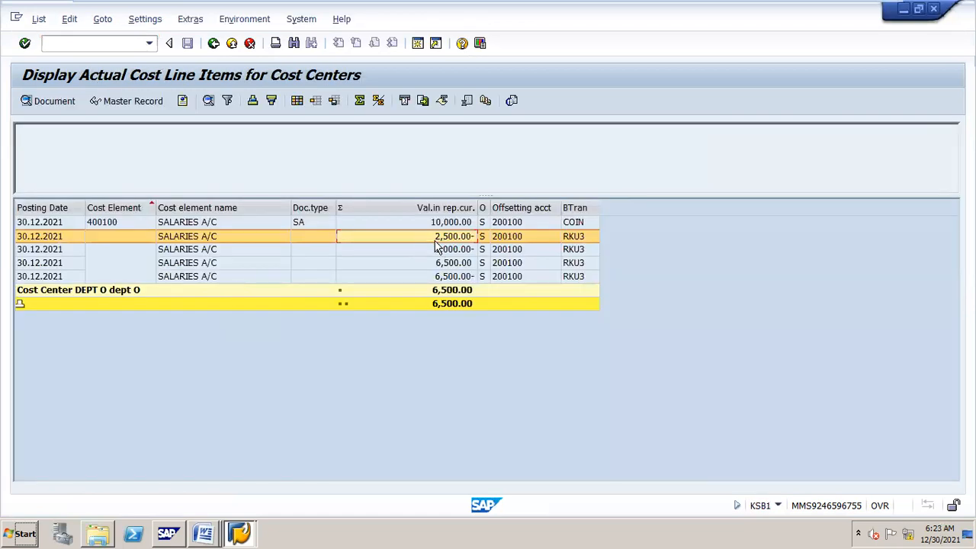
{"action": "left_click", "coordinate": [454, 249]}
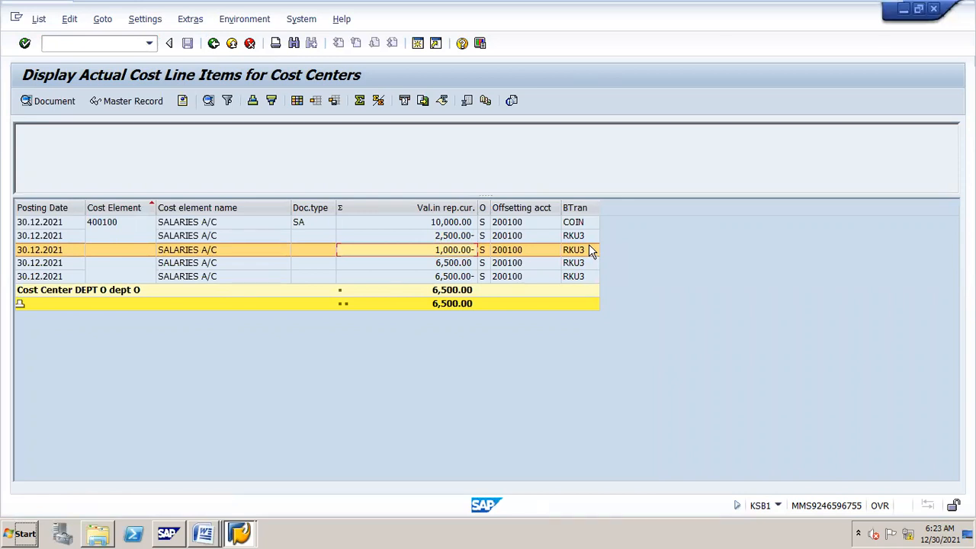
{"action": "left_click", "coordinate": [589, 222]}
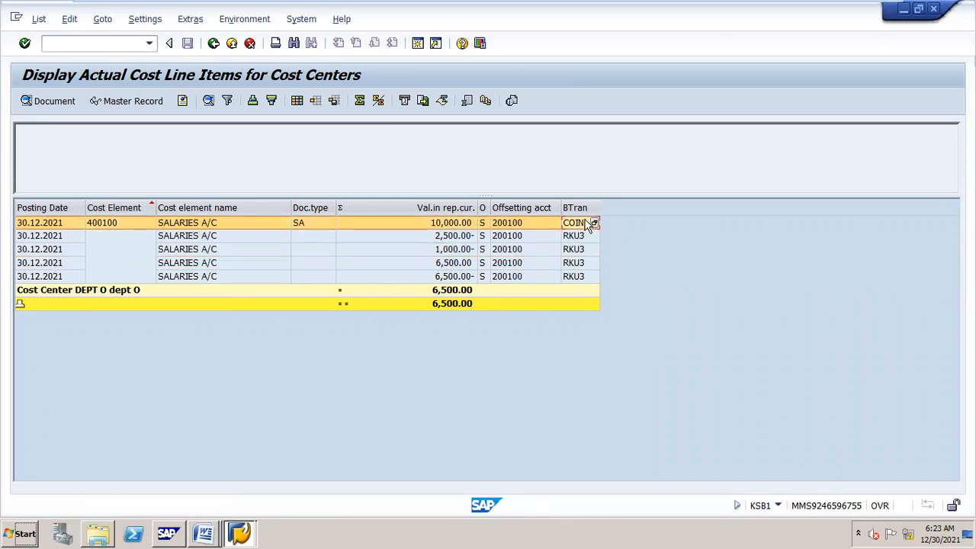
{"action": "left_click", "coordinate": [588, 237]}
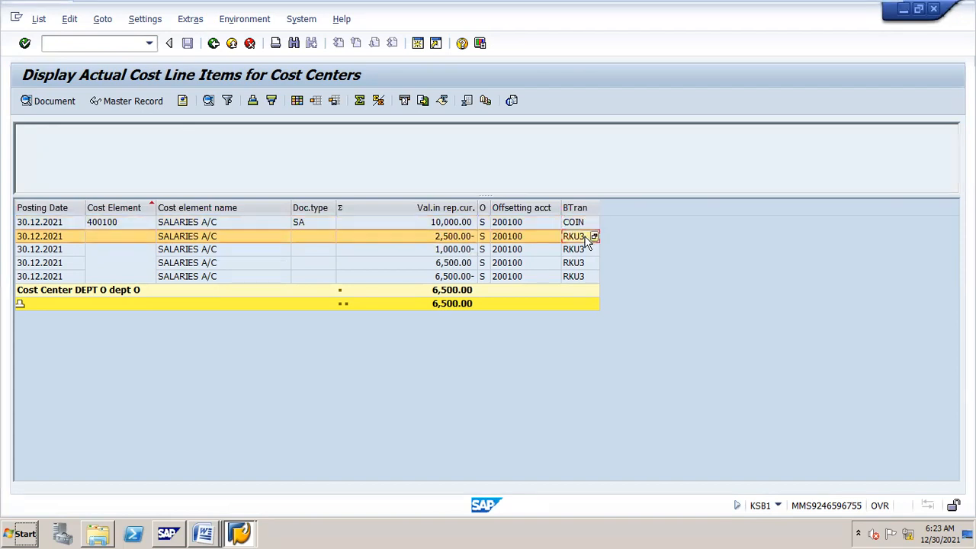
{"action": "left_click", "coordinate": [577, 221]}
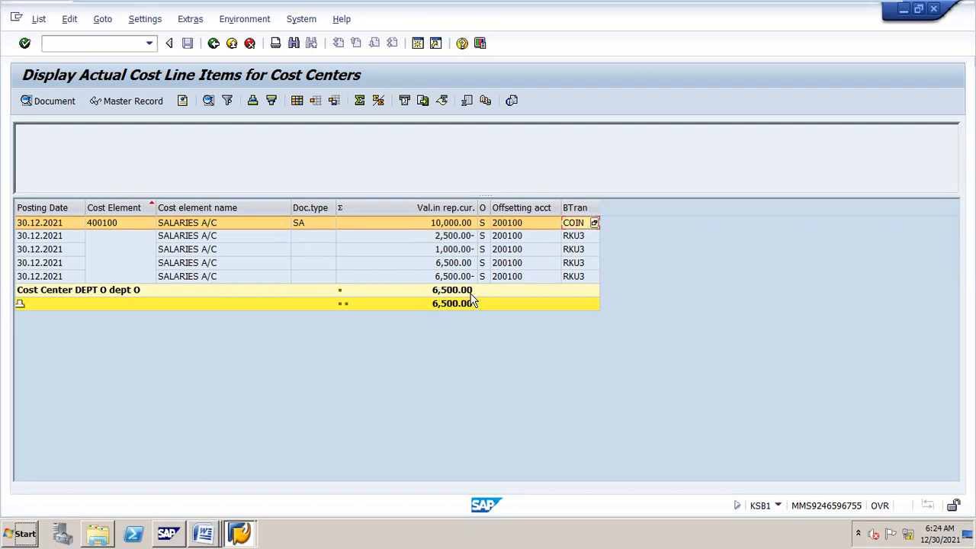
Step: Exit the DEPT O line-item list to the KSB1 selection screen and bring up the Word notes
{"action": "left_click", "coordinate": [214, 45]}
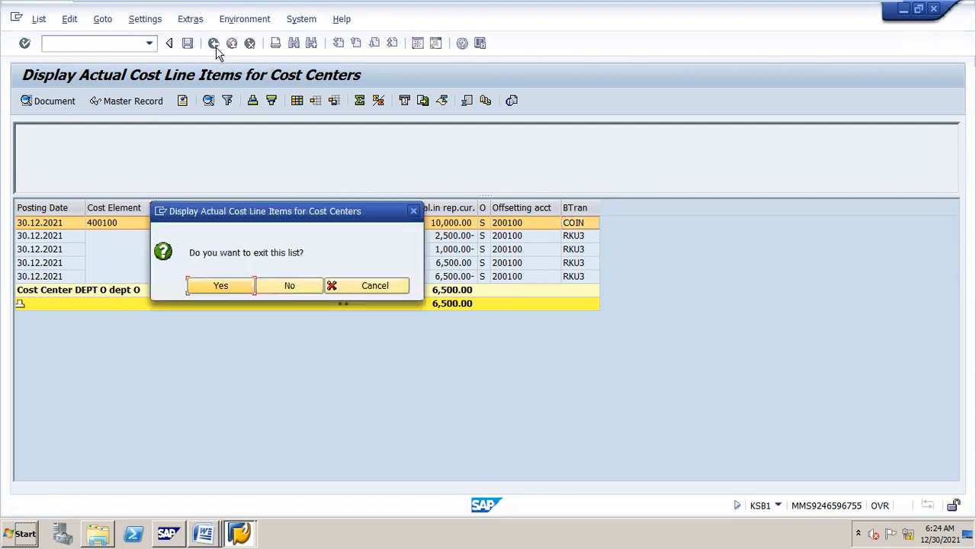
{"action": "left_click", "coordinate": [212, 290]}
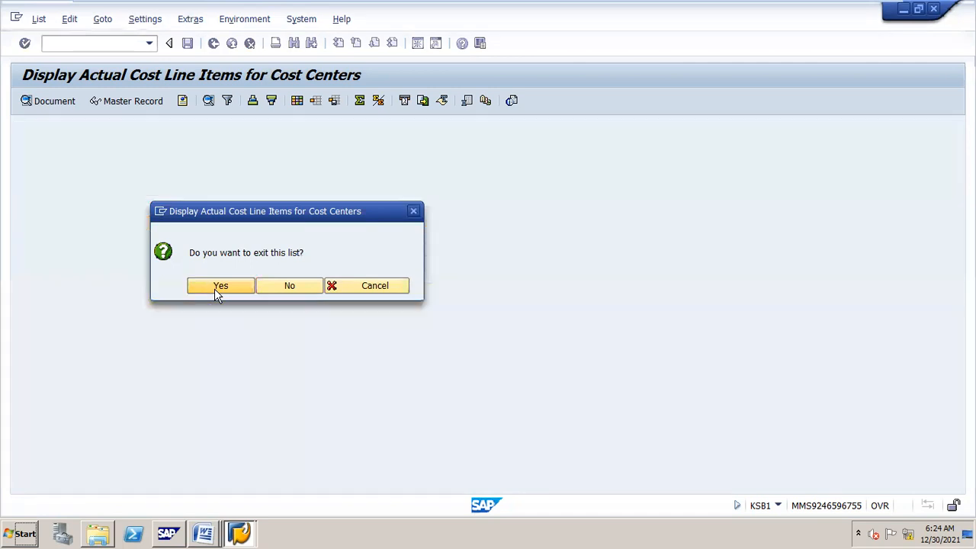
{"action": "left_click", "coordinate": [166, 522]}
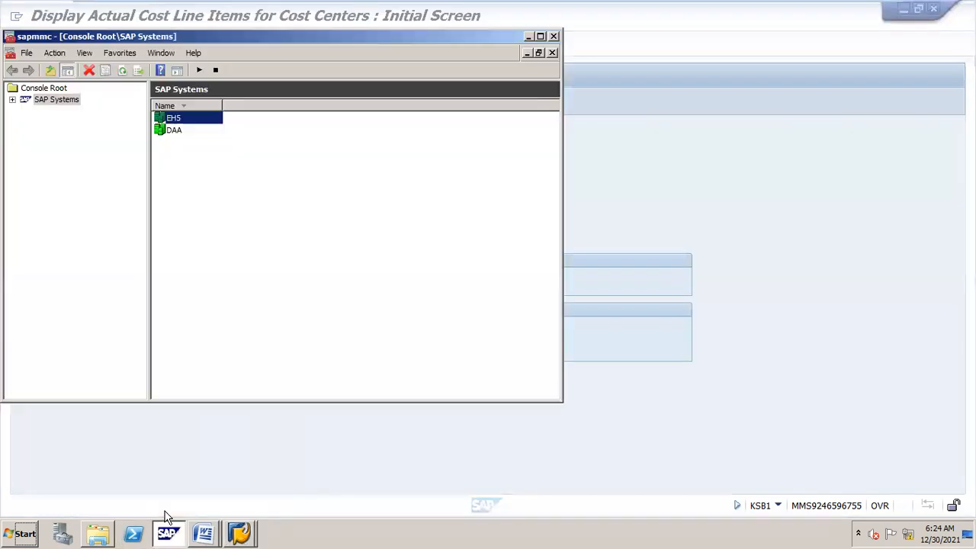
{"action": "left_click", "coordinate": [167, 517]}
{"action": "left_click", "coordinate": [166, 517]}
{"action": "mouse_move", "coordinate": [203, 532]}
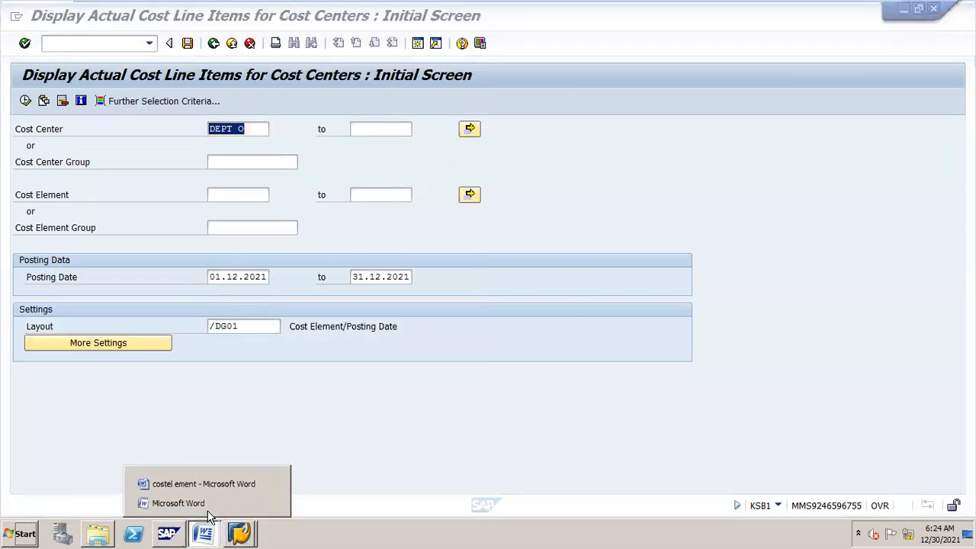
{"action": "left_click", "coordinate": [271, 503]}
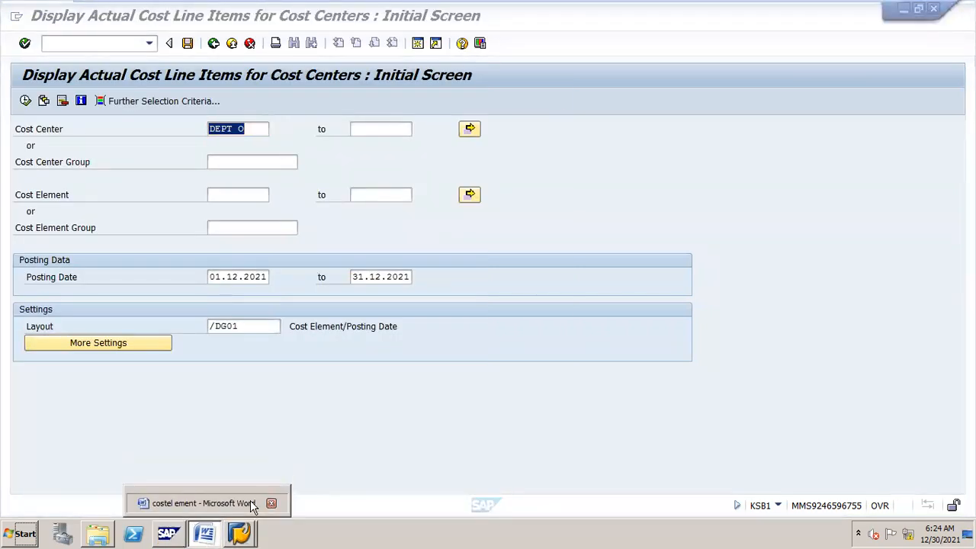
{"action": "left_click", "coordinate": [250, 503]}
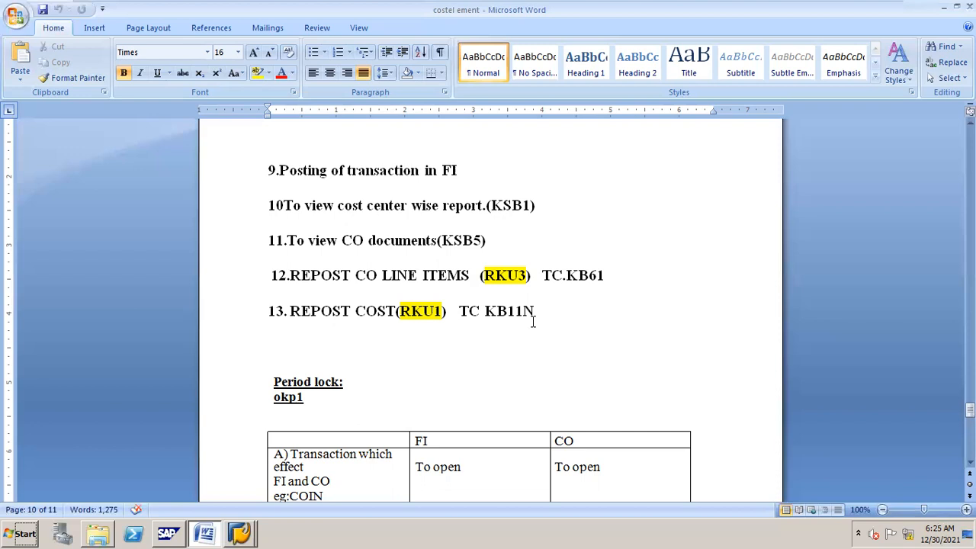
Step: Return from the Word notes on KB61 and KB11N to the SAP KSB1 selection screen
{"action": "key", "text": "alt+Tab"}
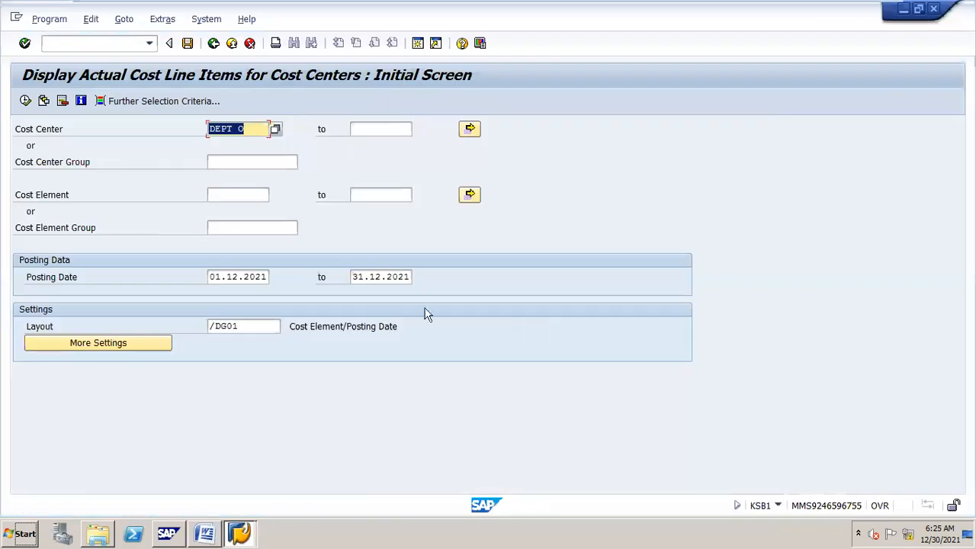
Step: Start an F-02 G/L posting dated 30.12.2021
{"action": "left_click", "coordinate": [137, 43]}
{"action": "type", "text": "/nf-02"}
{"action": "key", "text": "Return"}
{"action": "type", "text": "30.12.2021"}
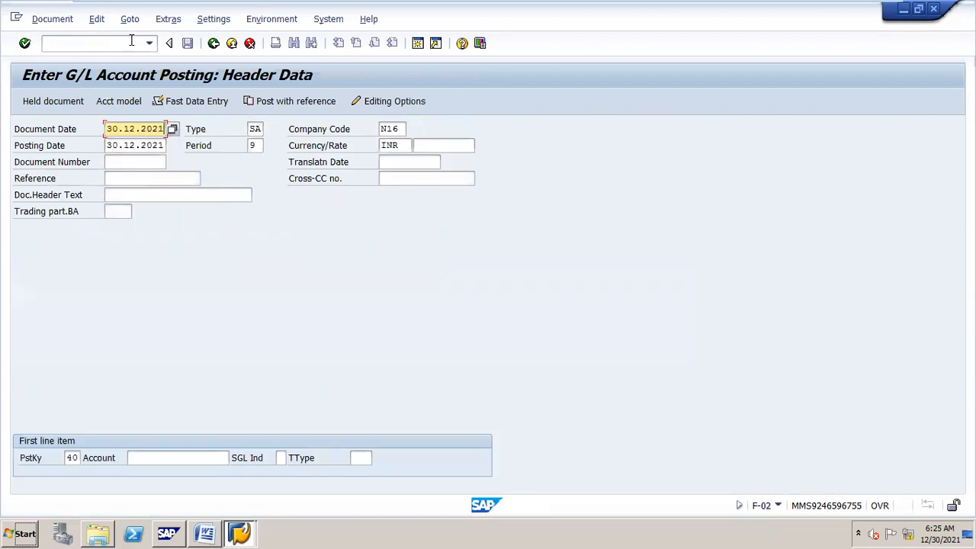
Step: Debit account 400300 with 100000 INR for cost center DEPT O
{"action": "left_click", "coordinate": [218, 458]}
{"action": "type", "text": "400300"}
{"action": "key", "text": "Return"}
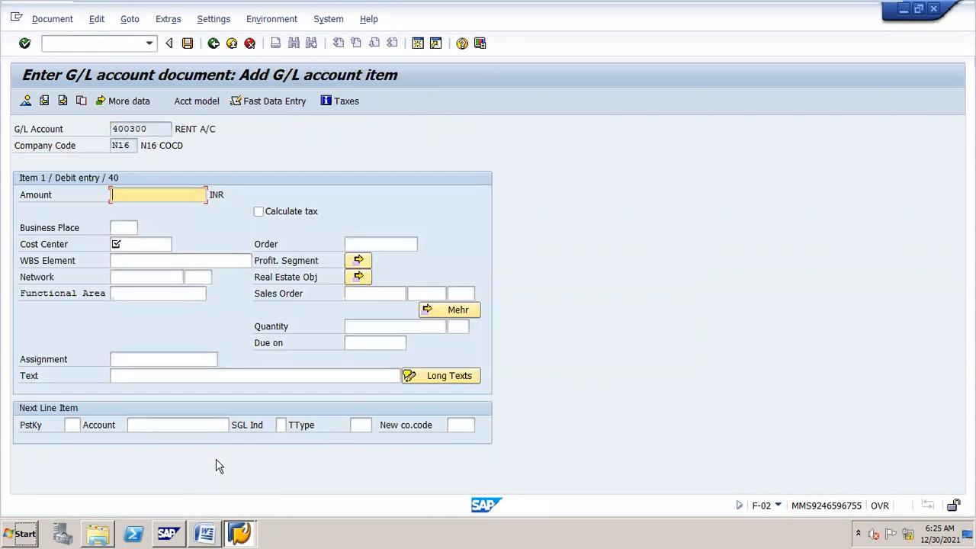
{"action": "type", "text": "35000"}
{"action": "key", "text": "BackSpace"}
{"action": "key", "text": "BackSpace"}
{"action": "key", "text": "BackSpace"}
{"action": "key", "text": "BackSpace"}
{"action": "key", "text": "BackSpace"}
{"action": "type", "text": "10000"}
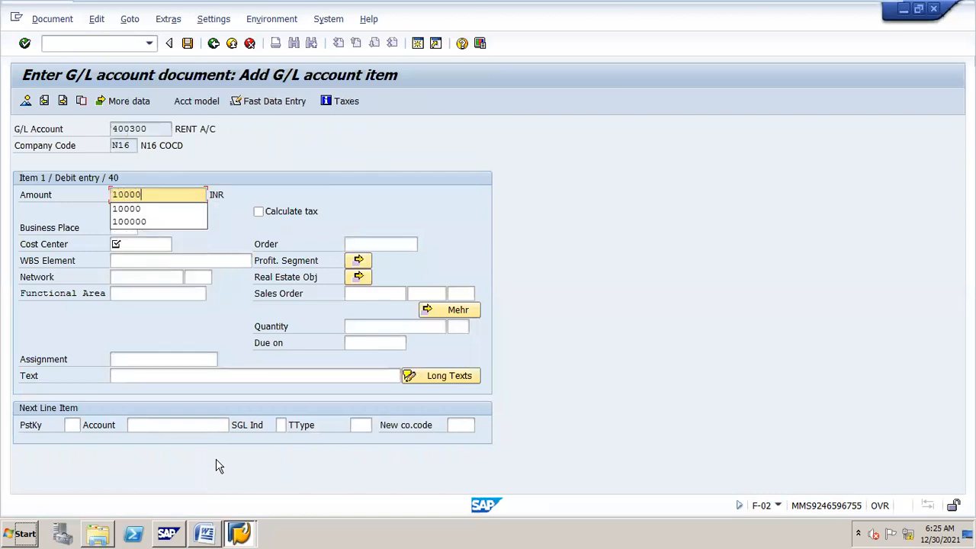
{"action": "type", "text": "0"}
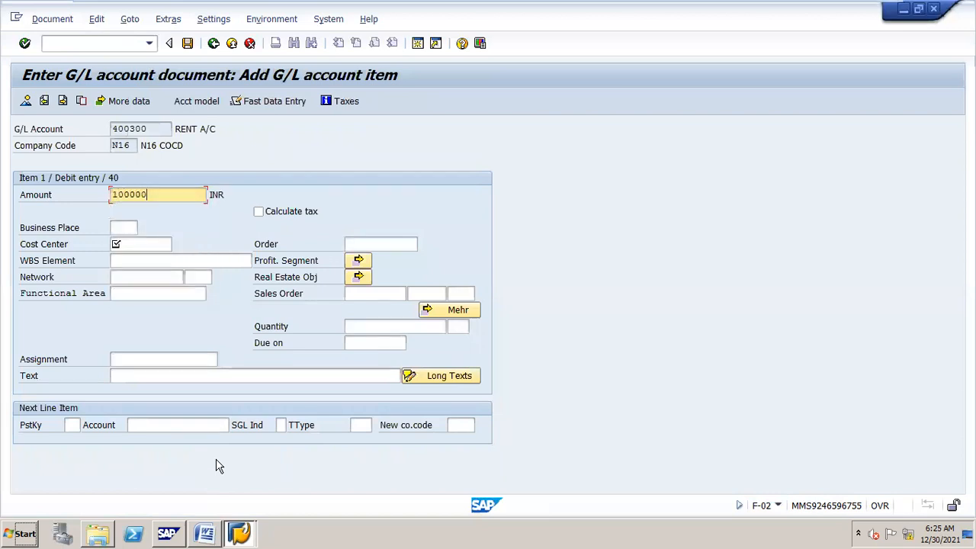
{"action": "key", "text": "Tab"}
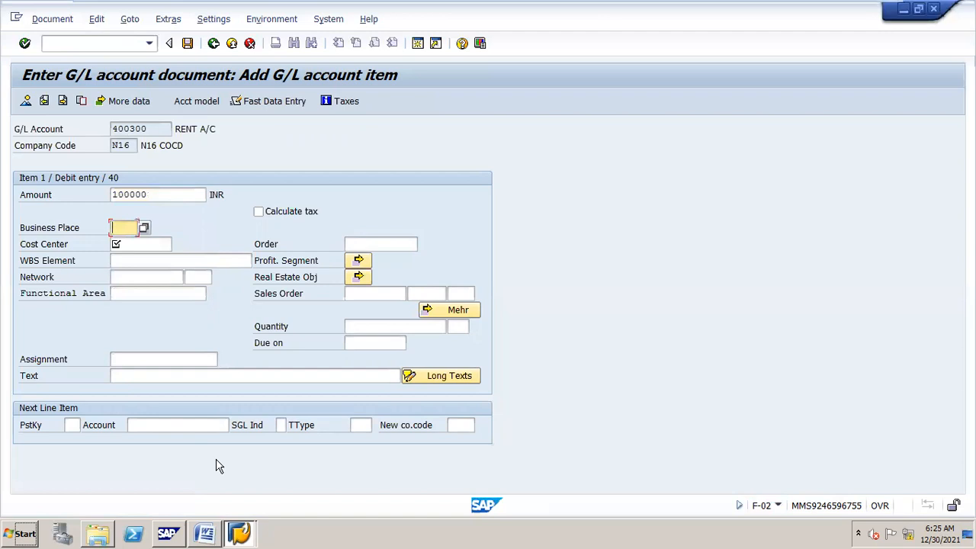
{"action": "key", "text": "Tab"}
{"action": "type", "text": "DEPT O"}
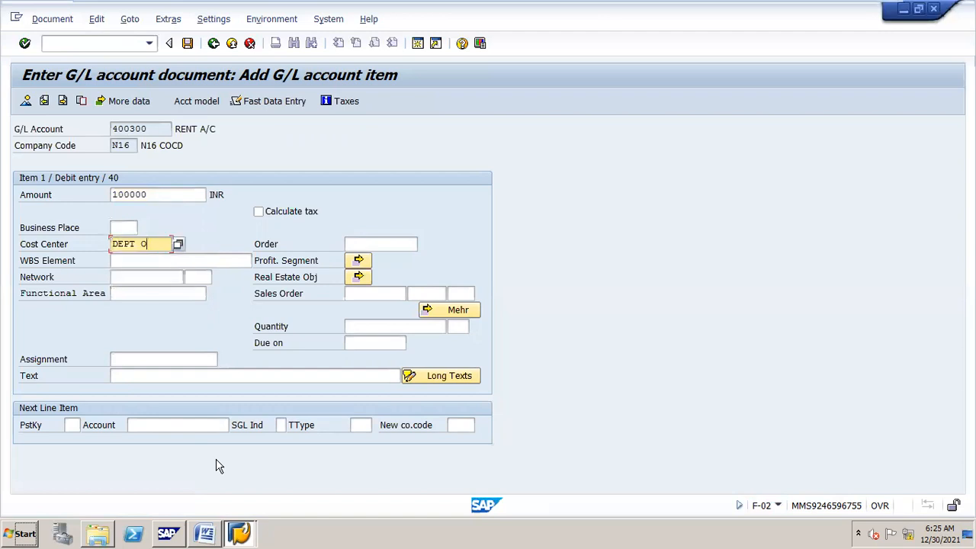
Step: Set the first line's item text to 'RENT OT O'
{"action": "key", "text": "Tab"}
{"action": "key", "text": "Tab"}
{"action": "key", "text": "Tab"}
{"action": "key", "text": "Tab"}
{"action": "key", "text": "Tab"}
{"action": "key", "text": "Tab"}
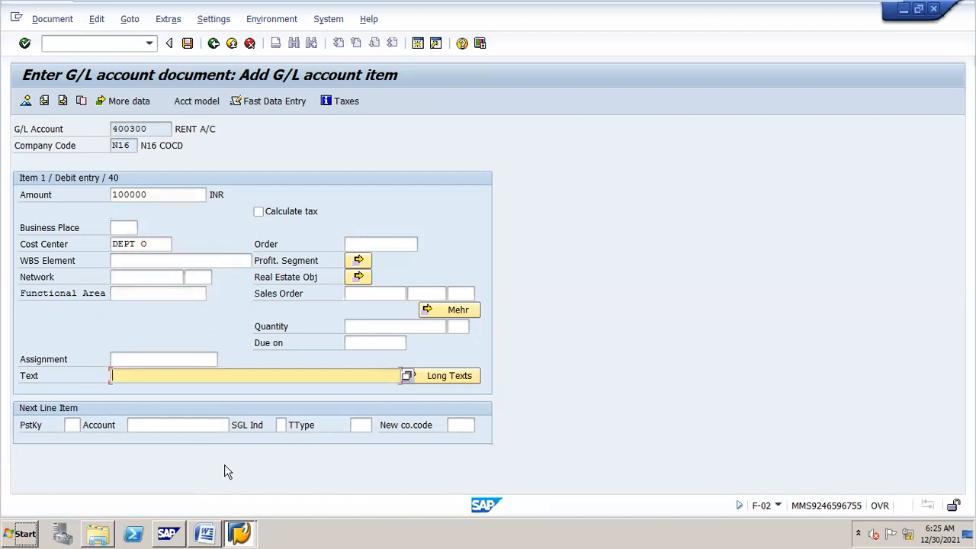
{"action": "type", "text": "sa"}
{"action": "key", "text": "Down"}
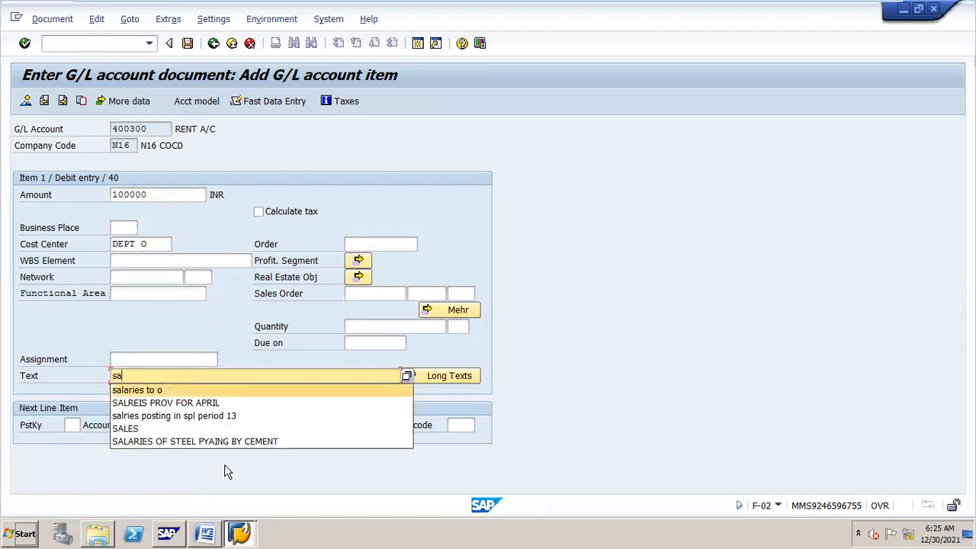
{"action": "key", "text": "Return"}
{"action": "key", "text": "BackSpace"}
{"action": "key", "text": "BackSpace"}
{"action": "key", "text": "BackSpace"}
{"action": "key", "text": "BackSpace"}
{"action": "key", "text": "BackSpace"}
{"action": "key", "text": "BackSpace"}
{"action": "key", "text": "BackSpace"}
{"action": "key", "text": "BackSpace"}
{"action": "key", "text": "BackSpace"}
{"action": "key", "text": "BackSpace"}
{"action": "key", "text": "BackSpace"}
{"action": "key", "text": "BackSpace"}
{"action": "key", "text": "BackSpace"}
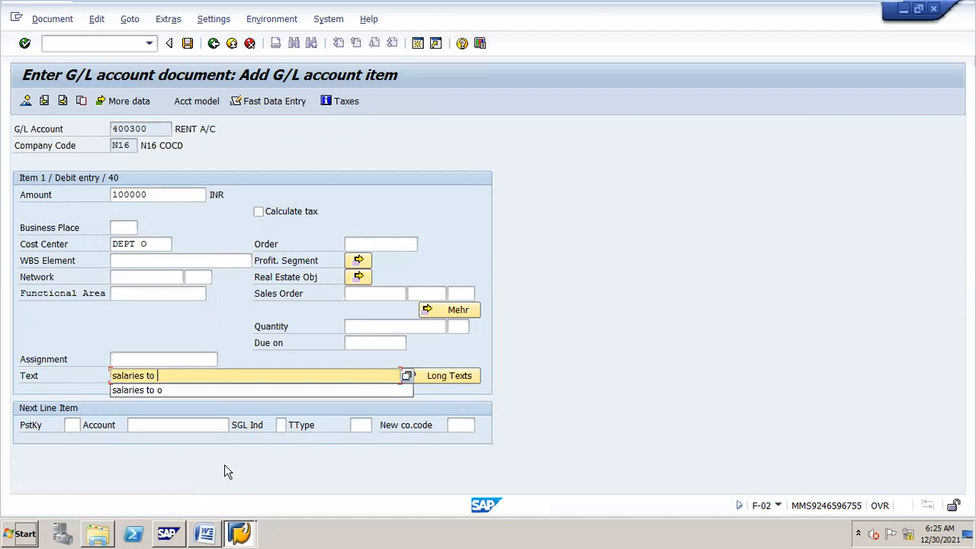
{"action": "type", "text": "retn"}
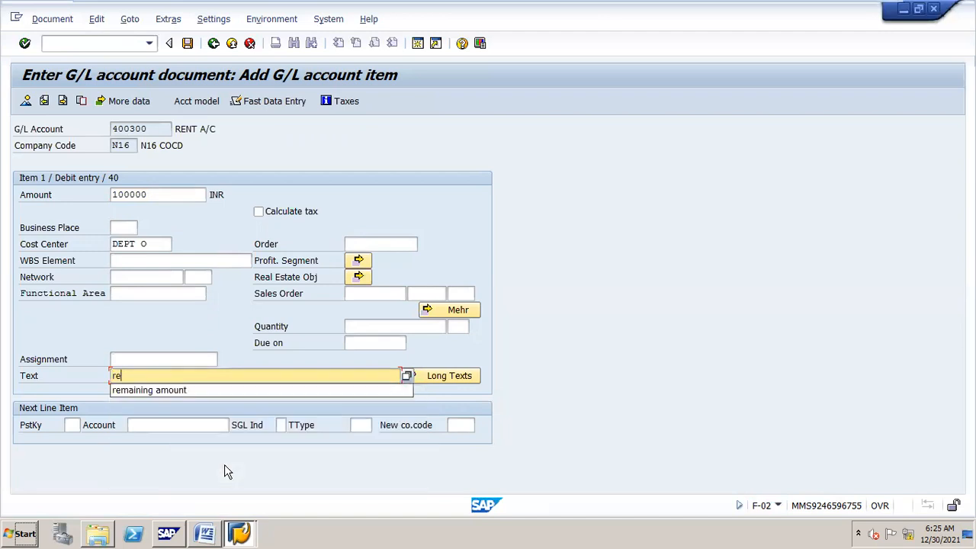
{"action": "key", "text": "BackSpace"}
{"action": "key", "text": "BackSpace"}
{"action": "key", "text": "BackSpace"}
{"action": "key", "text": "BackSpace"}
{"action": "type", "text": "RENT OT O"}
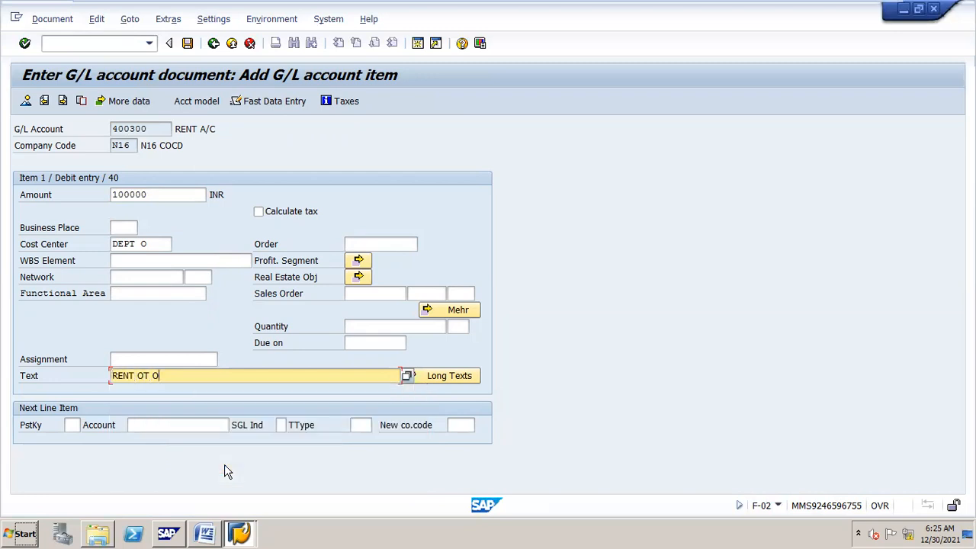
{"action": "key", "text": "Return"}
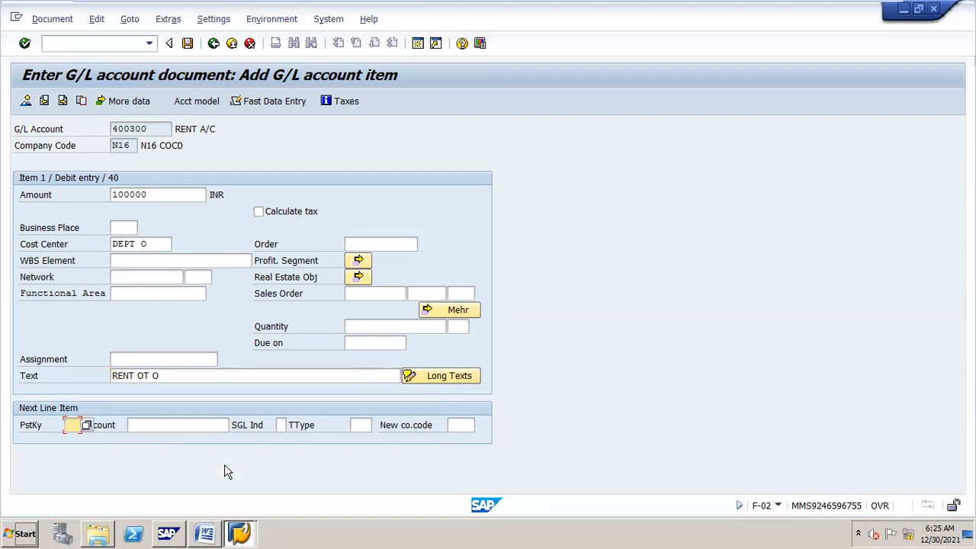
Step: Start the next debit line with posting key 40 on account 400300
{"action": "type", "text": "40"}
{"action": "key", "text": "Tab"}
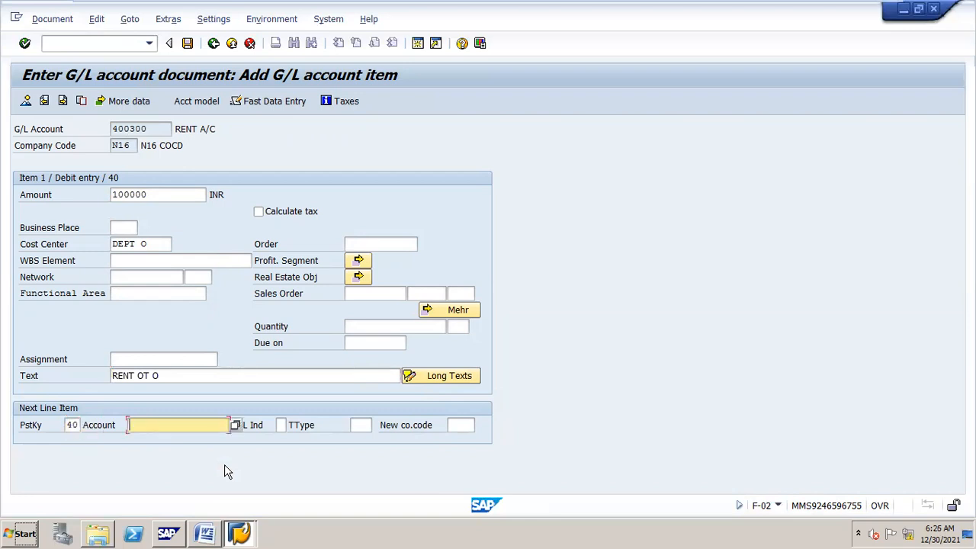
{"action": "type", "text": "400"}
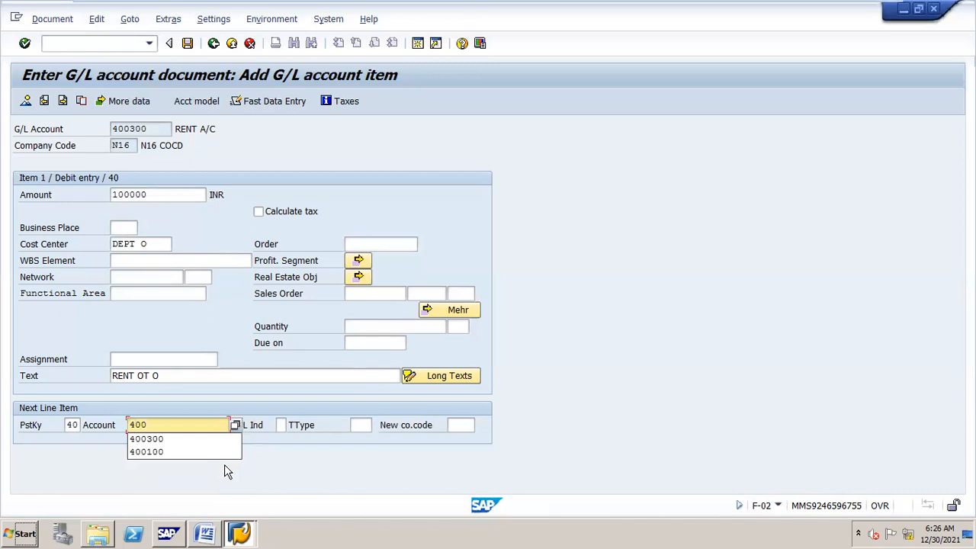
{"action": "key", "text": "Down"}
{"action": "key", "text": "Return"}
{"action": "key", "text": "Return"}
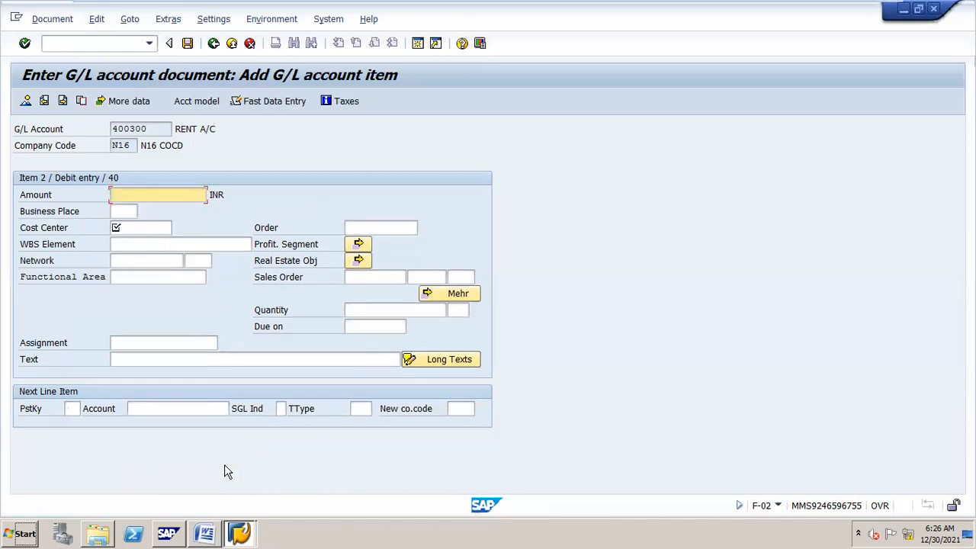
Step: Fill item 2 with 25000 INR for cost center DEPT M and text 'RENT TO M'
{"action": "type", "text": "25000"}
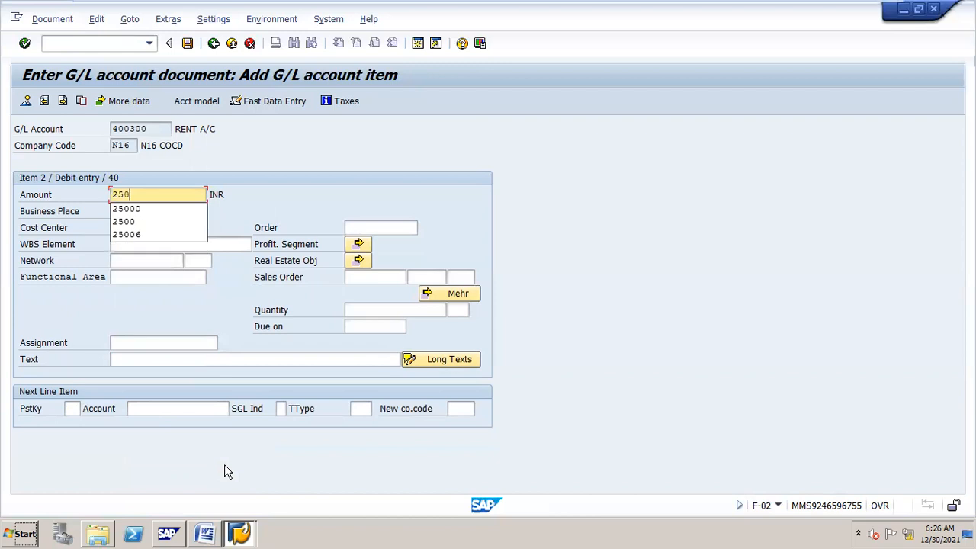
{"action": "key", "text": "Tab"}
{"action": "key", "text": "Tab"}
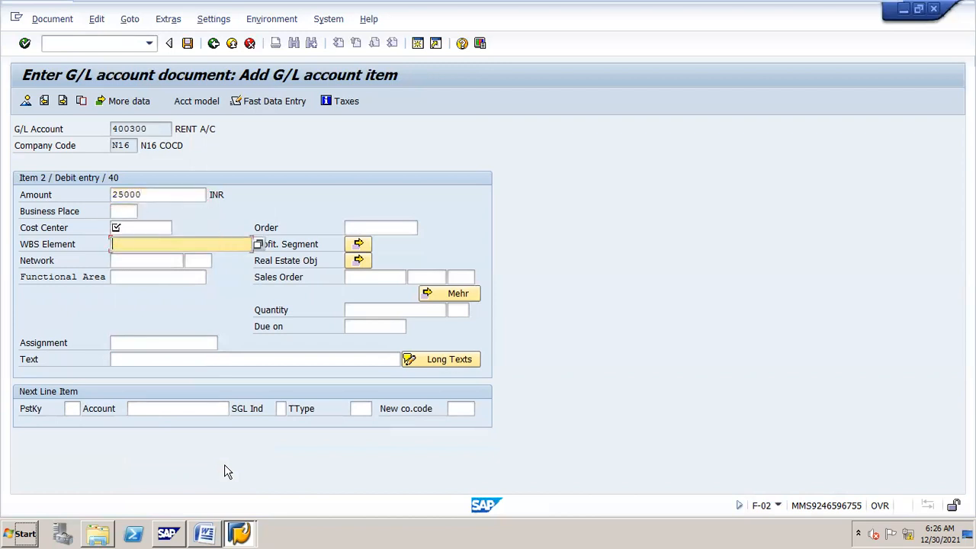
{"action": "key", "text": "shift+Tab"}
{"action": "key", "text": "BackSpace"}
{"action": "key", "text": "Down"}
{"action": "key", "text": "Down"}
{"action": "key", "text": "Return"}
{"action": "key", "text": "Tab"}
{"action": "key", "text": "Tab"}
{"action": "key", "text": "Tab"}
{"action": "key", "text": "Tab"}
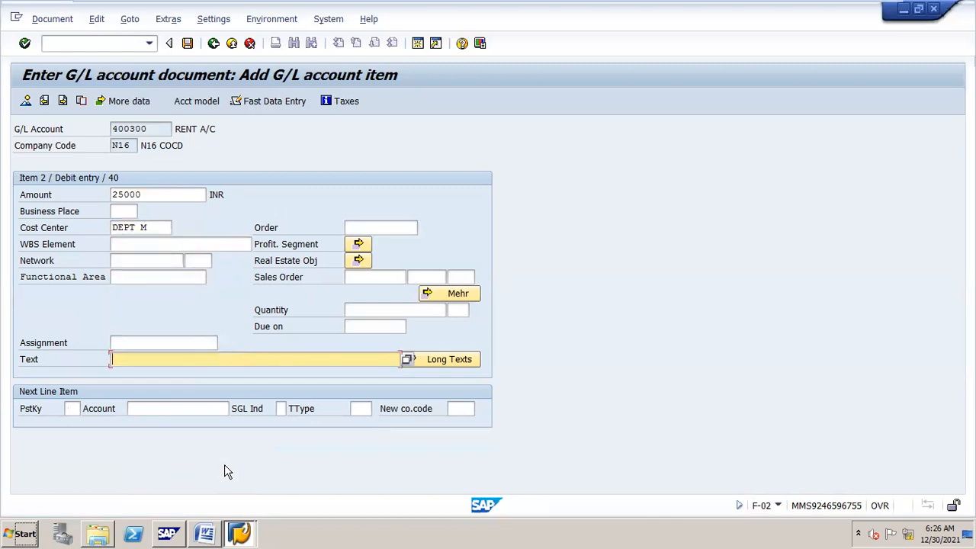
{"action": "type", "text": "R"}
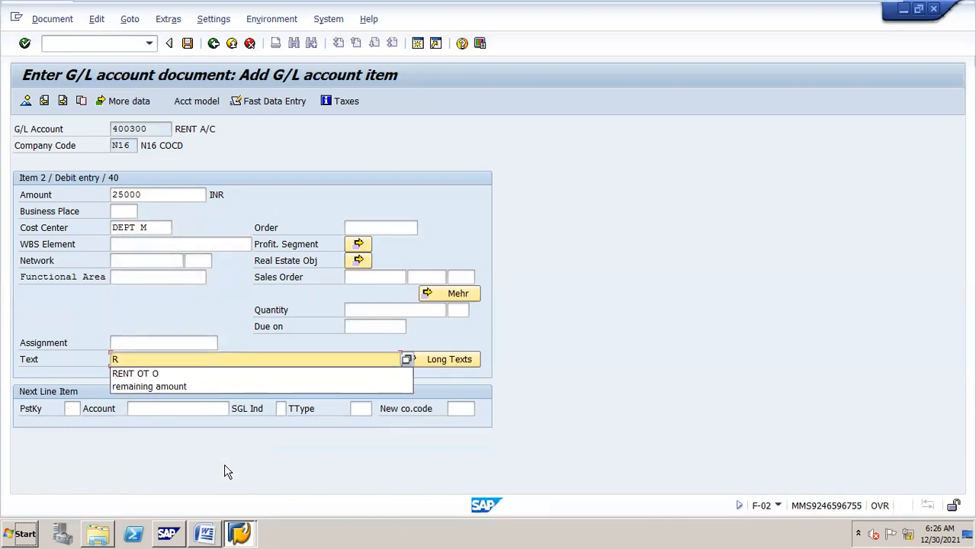
{"action": "type", "text": "ENT TO M"}
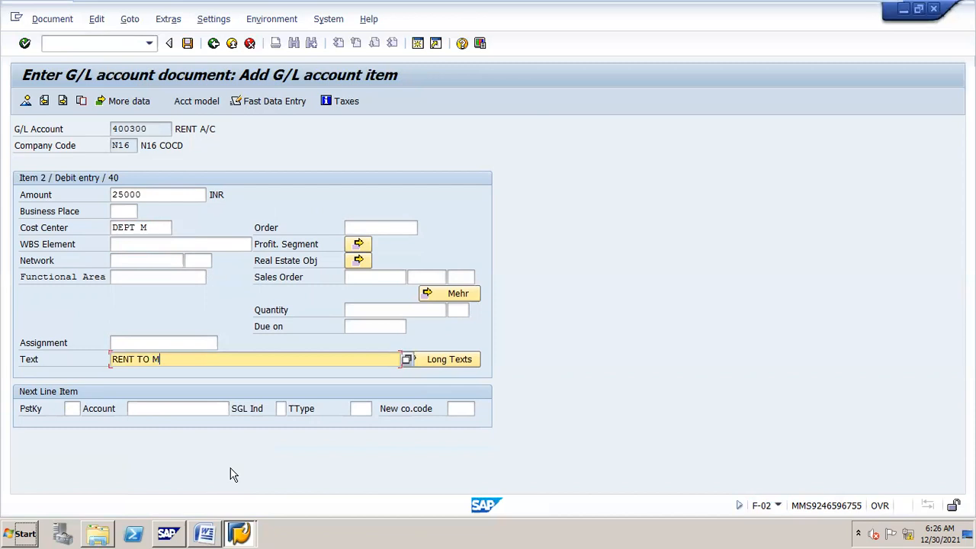
{"action": "key", "text": "Tab"}
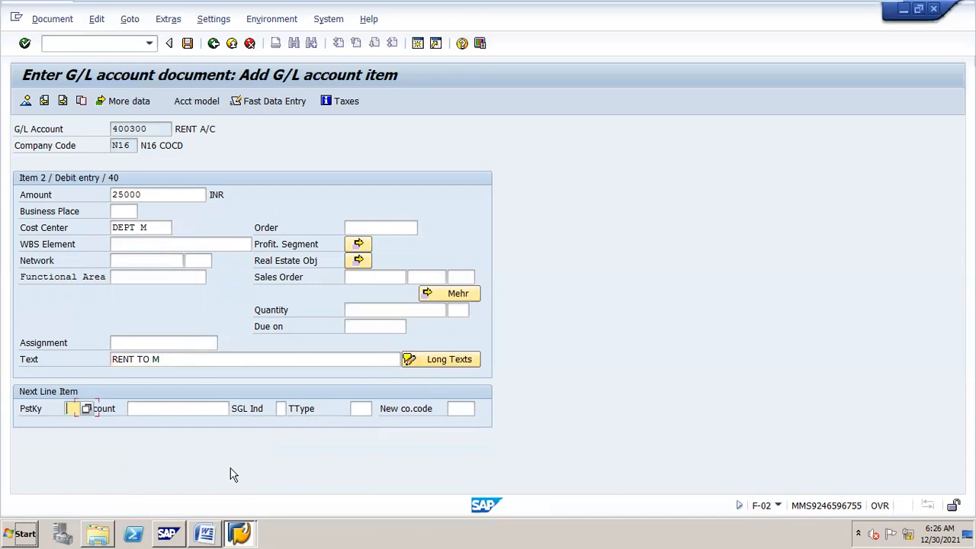
{"action": "type", "text": "6"}
Step: Add the credit line: posting key 50, cash account 200100, profit center STEEL, balancing amount and text
{"action": "key", "text": "BackSpace"}
{"action": "type", "text": "50"}
{"action": "key", "text": "Tab"}
{"action": "type", "text": "200100"}
{"action": "key", "text": "Return"}
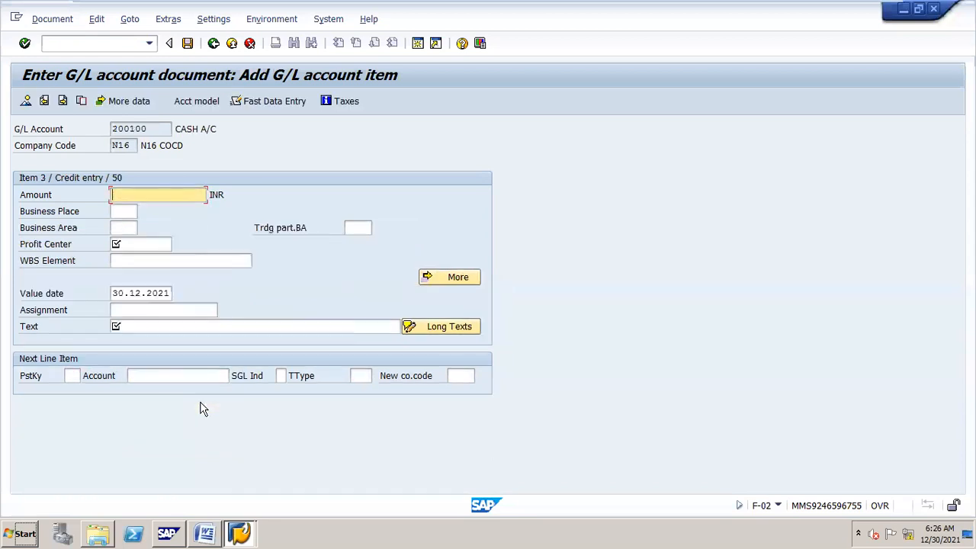
{"action": "key", "text": "Tab"}
{"action": "key", "text": "Tab"}
{"action": "key", "text": "Tab"}
{"action": "key", "text": "Tab"}
{"action": "key", "text": "space"}
{"action": "key", "text": "Down"}
{"action": "key", "text": "Return"}
{"action": "key", "text": "Tab"}
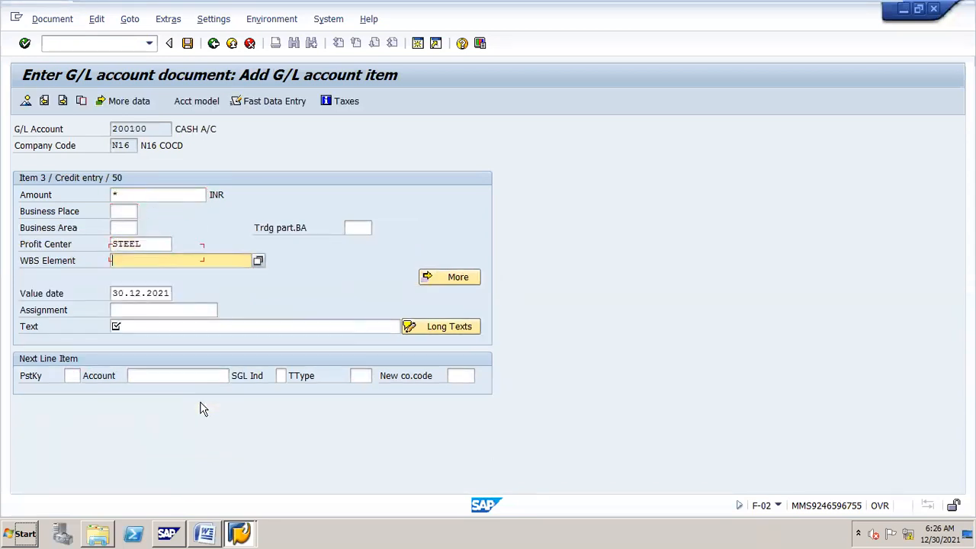
{"action": "key", "text": "Tab"}
{"action": "key", "text": "Tab"}
{"action": "key", "text": "Tab"}
{"action": "key", "text": "Tab"}
{"action": "type", "text": "*"}
{"action": "key", "text": "Return"}
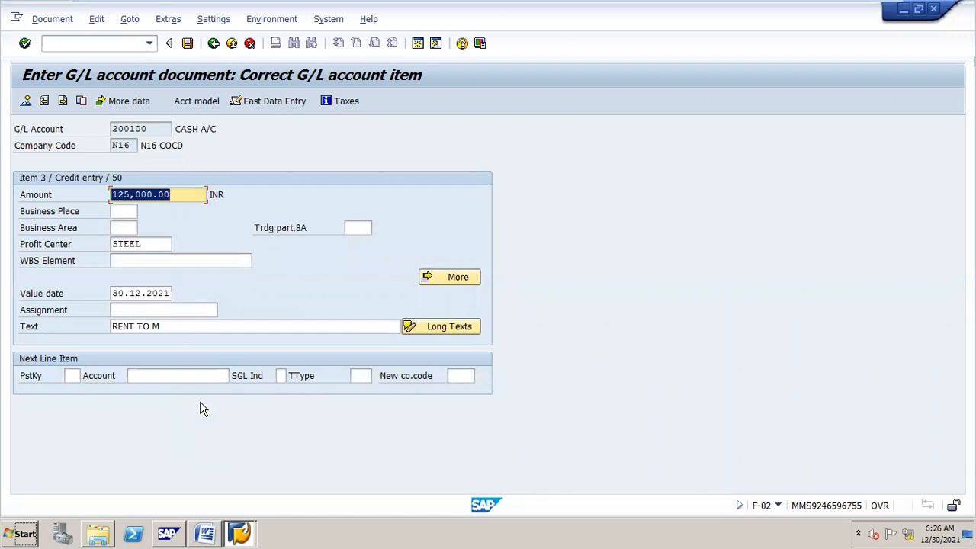
Step: Simulate the balanced 125,000.00 INR document and post it as document 28 in N16
{"action": "left_click", "coordinate": [39, 20]}
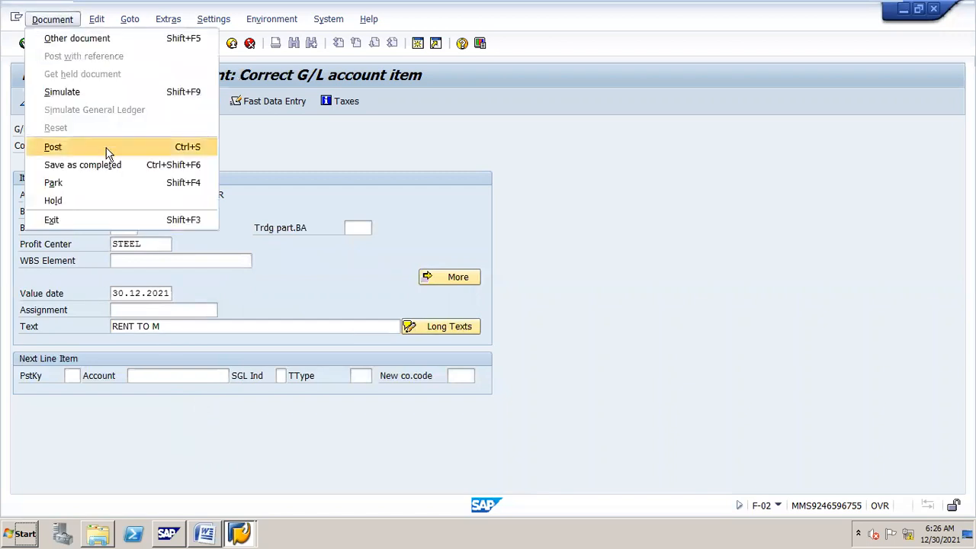
{"action": "left_click", "coordinate": [147, 90]}
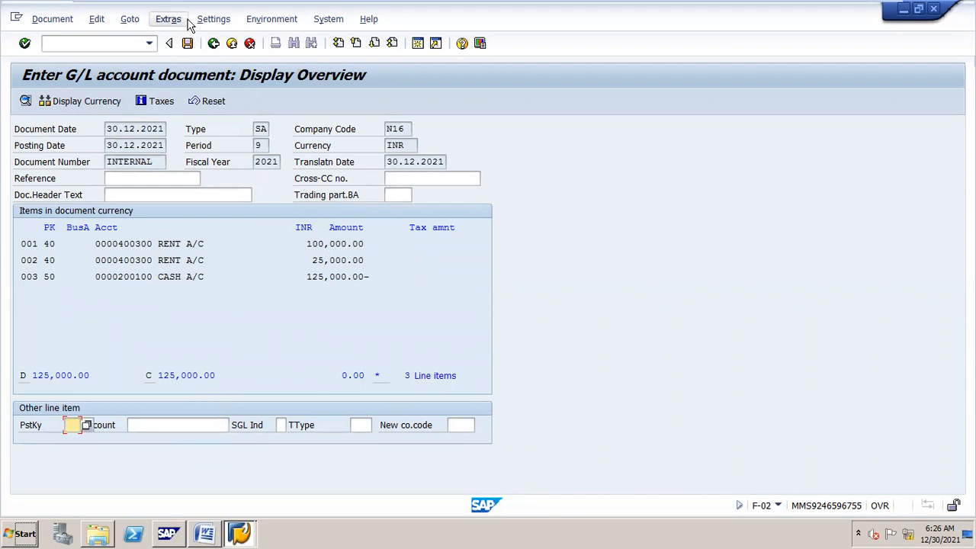
{"action": "left_click", "coordinate": [186, 43]}
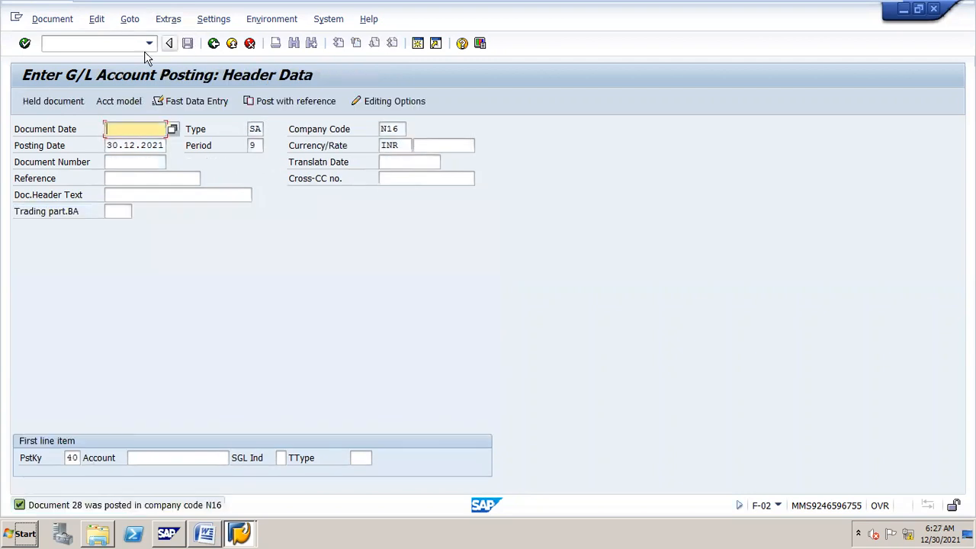
{"action": "left_click", "coordinate": [135, 44]}
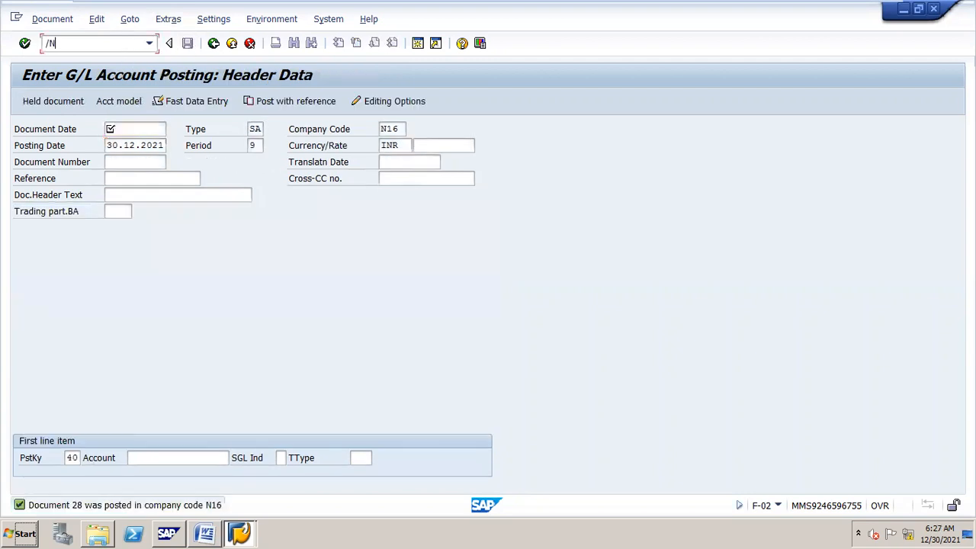
Step: Run KSB1 for DEPT O, showing the 100,000.00 rent line and 106,500.00 total, then exit the list
{"action": "type", "text": "/NKSB1"}
{"action": "key", "text": "Return"}
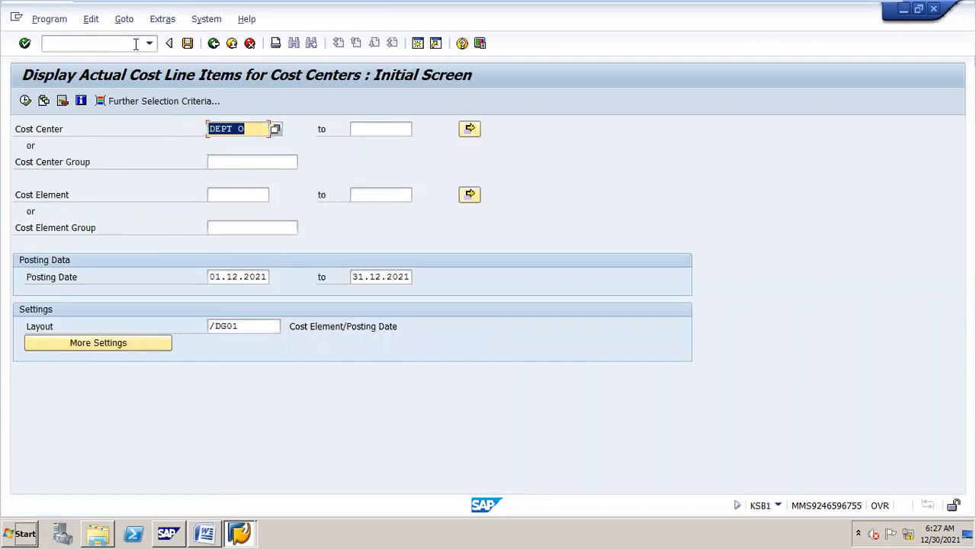
{"action": "left_click", "coordinate": [25, 101]}
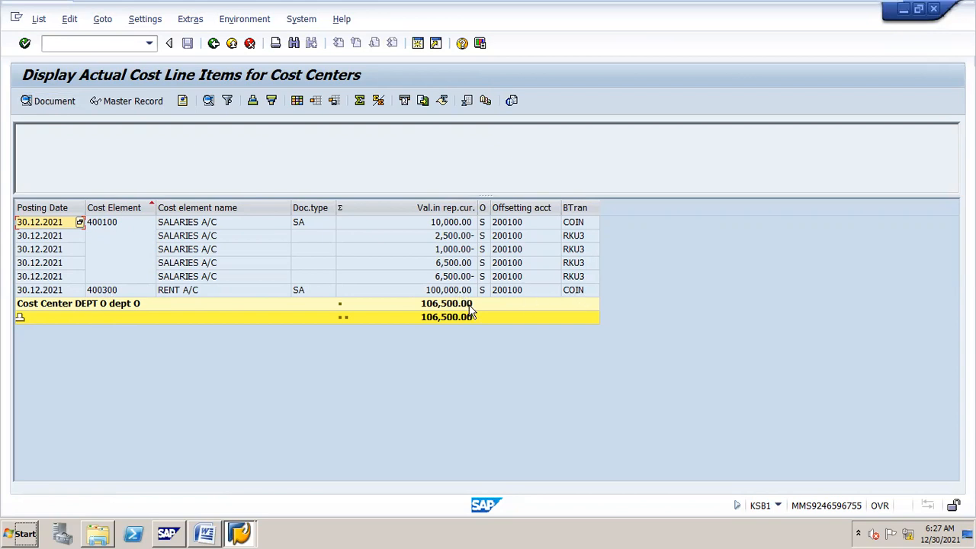
{"action": "left_click", "coordinate": [213, 43]}
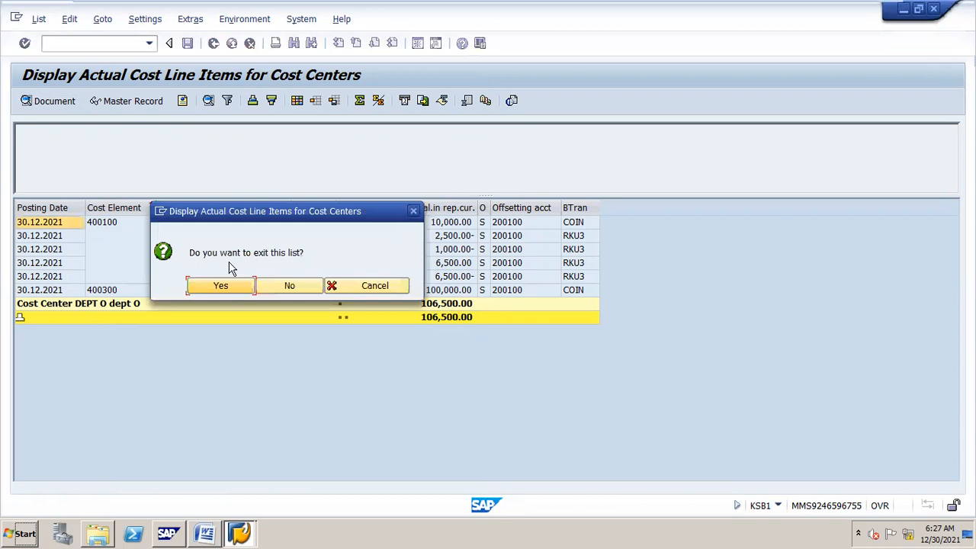
{"action": "left_click", "coordinate": [227, 282]}
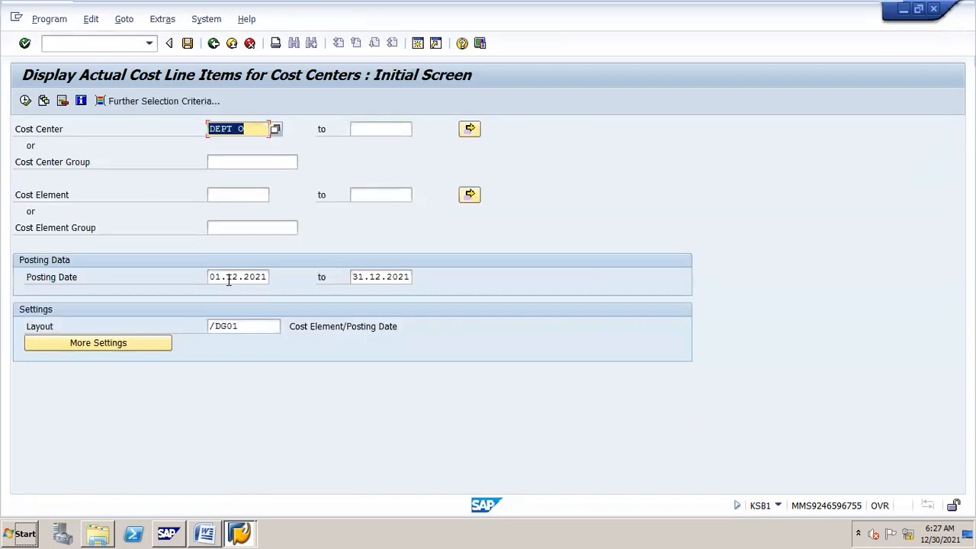
Step: Change the KSB1 cost center to DEPT M and run the report
{"action": "left_click", "coordinate": [257, 131]}
{"action": "key", "text": "BackSpace"}
{"action": "type", "text": "M"}
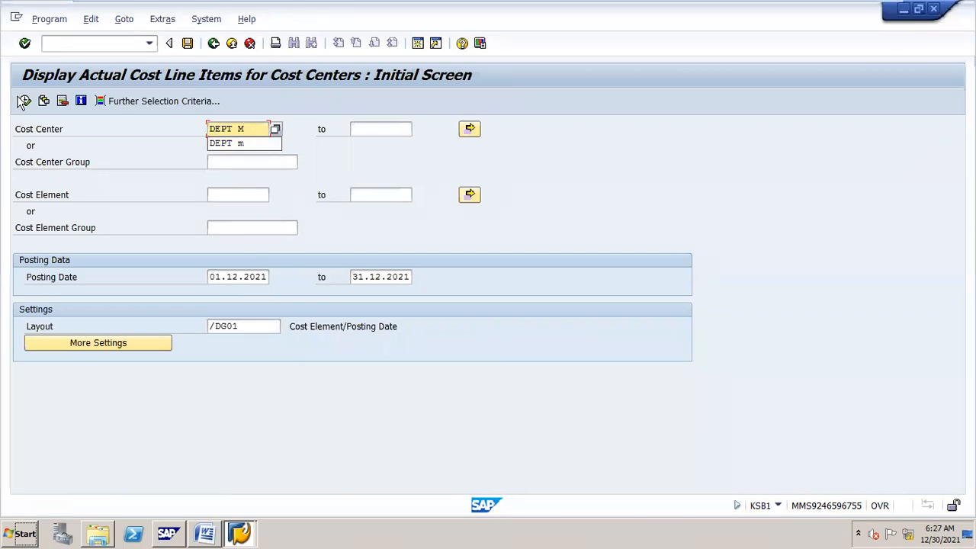
{"action": "left_click", "coordinate": [25, 101]}
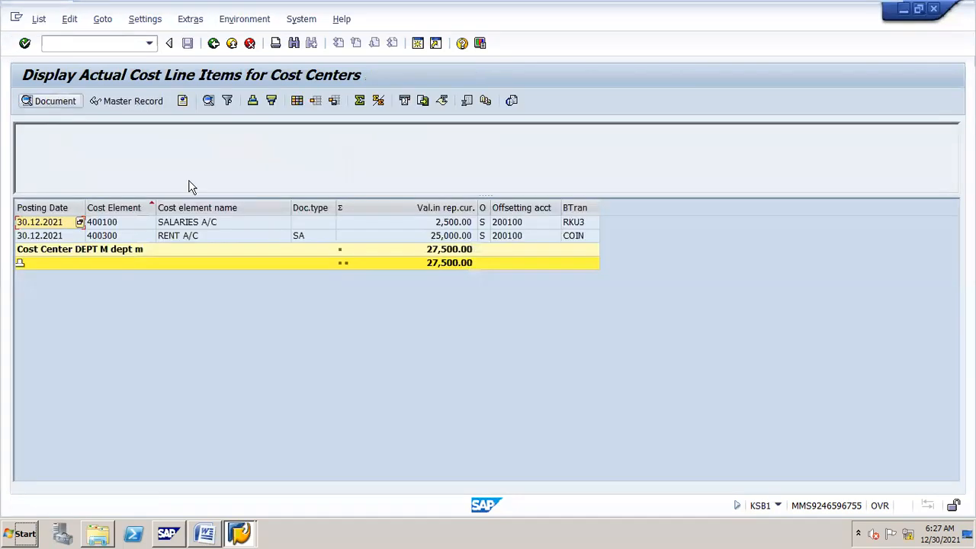
Step: Inspect the 2,500.00 salaries and 25,000.00 COIN rent lines, then exit the list
{"action": "left_click", "coordinate": [460, 224]}
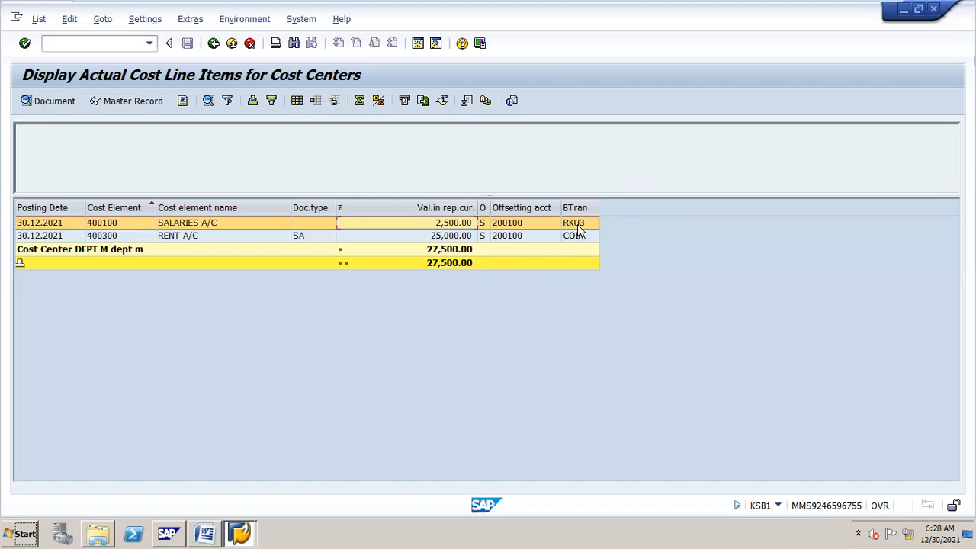
{"action": "left_click", "coordinate": [453, 238]}
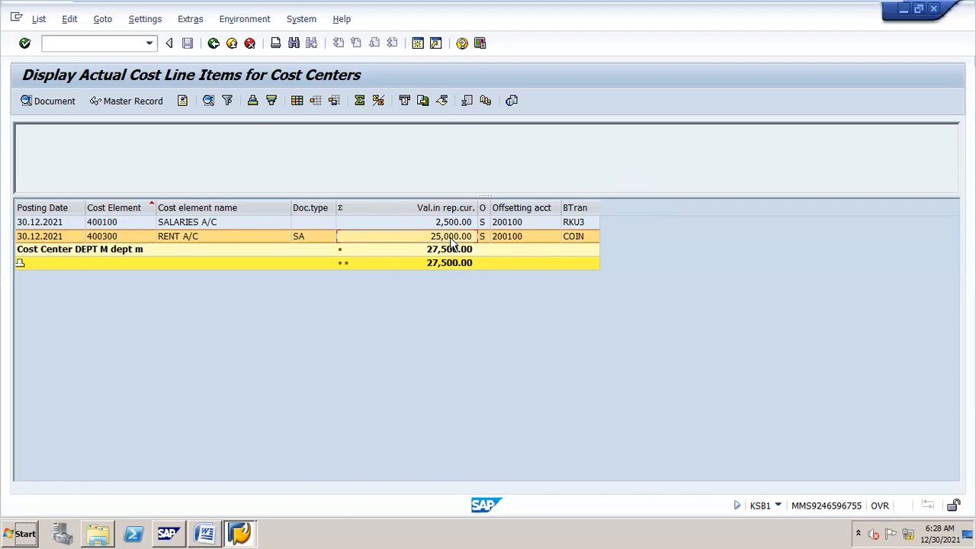
{"action": "left_click", "coordinate": [583, 241]}
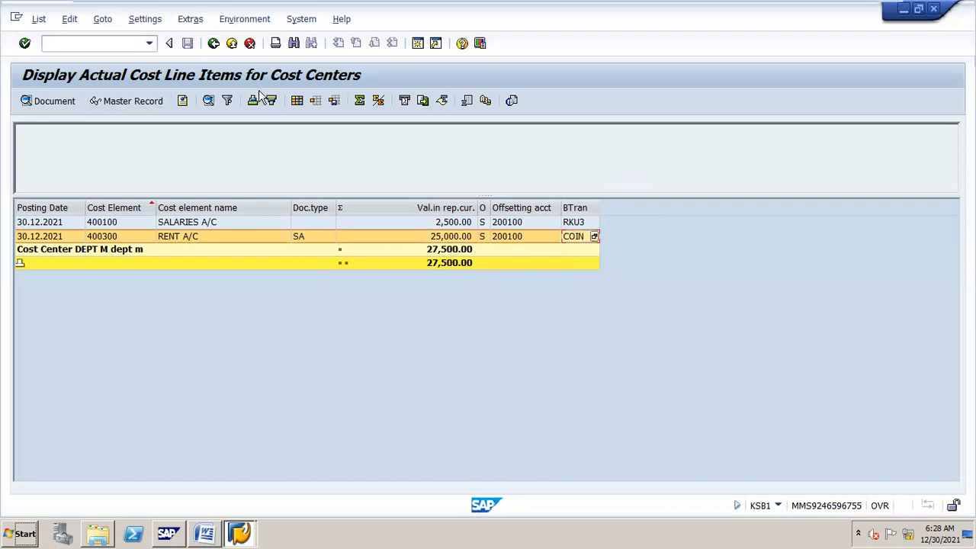
{"action": "left_click", "coordinate": [209, 47]}
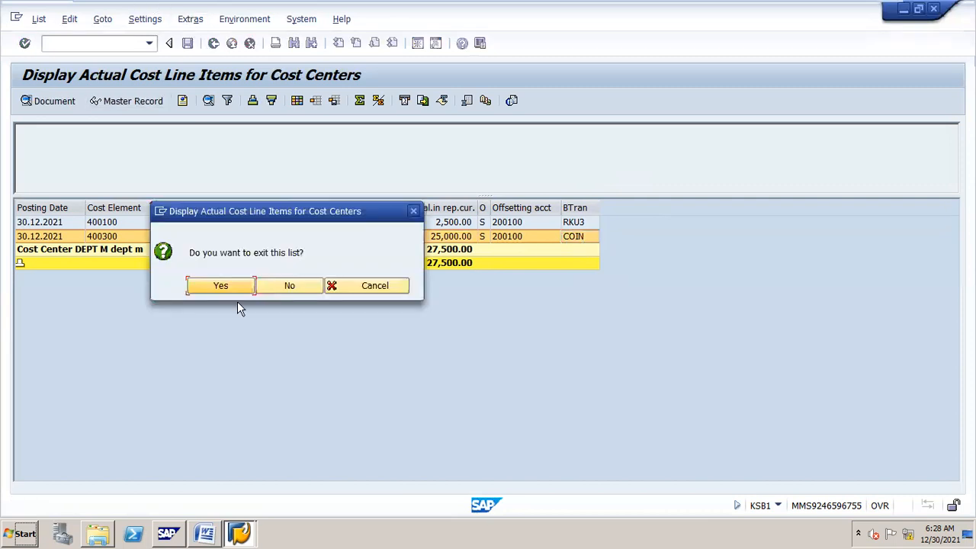
{"action": "left_click", "coordinate": [237, 297]}
Step: Run KSB1 for cost center DEPT N and select its 1,000.00 salaries line item
{"action": "left_click", "coordinate": [264, 131]}
{"action": "key", "text": "BackSpace"}
{"action": "type", "text": "N"}
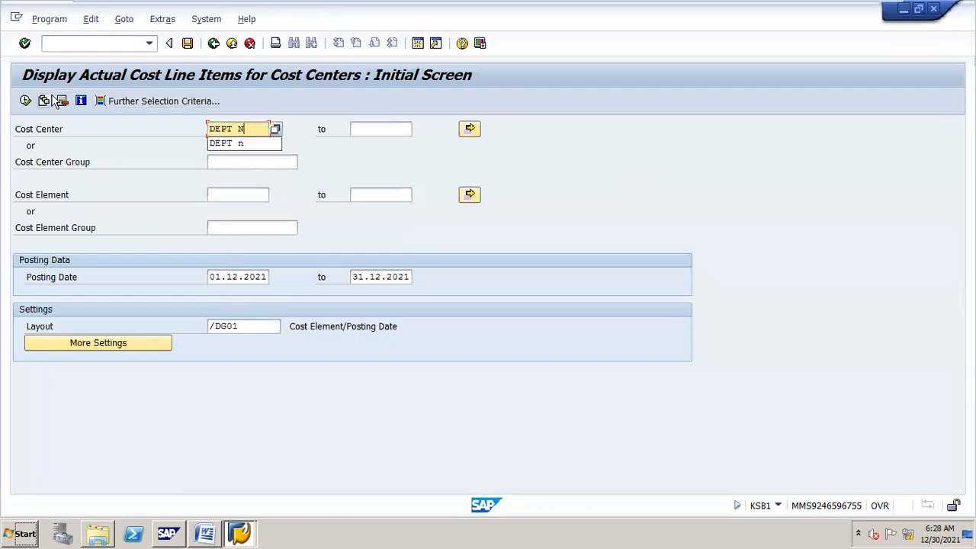
{"action": "left_click", "coordinate": [25, 102]}
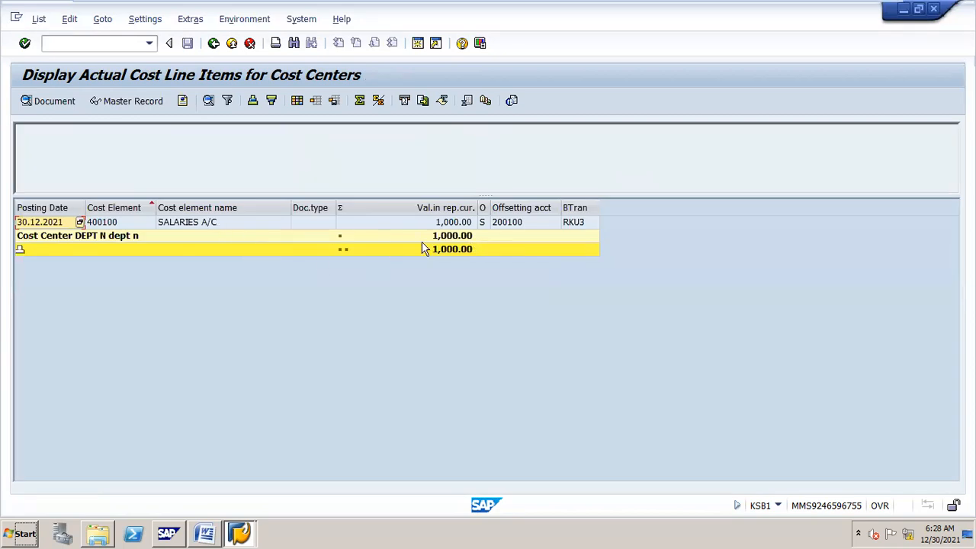
{"action": "left_click", "coordinate": [452, 224]}
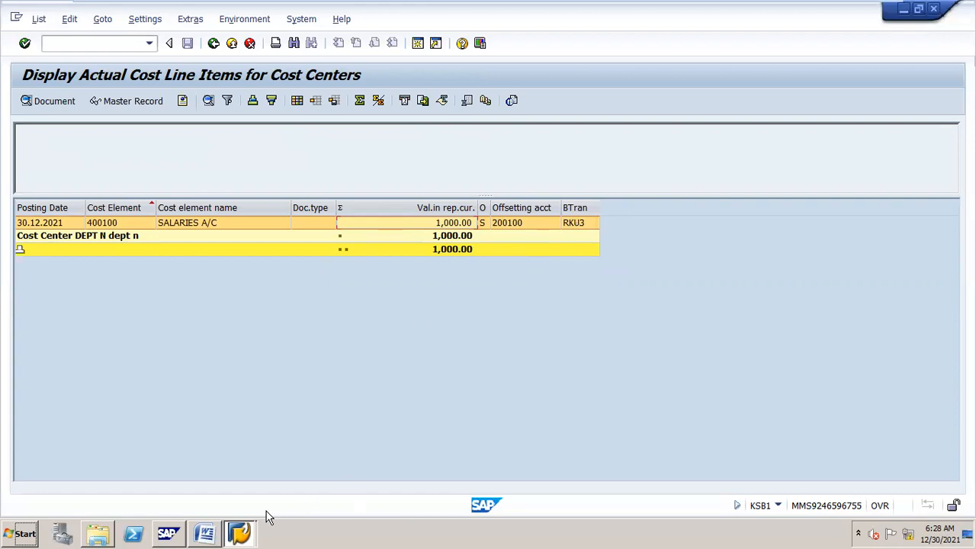
Step: Look up the KB11N transaction code in the Word course notes, then return to SAP
{"action": "left_click", "coordinate": [171, 521]}
{"action": "left_click", "coordinate": [177, 517]}
{"action": "left_click", "coordinate": [206, 517]}
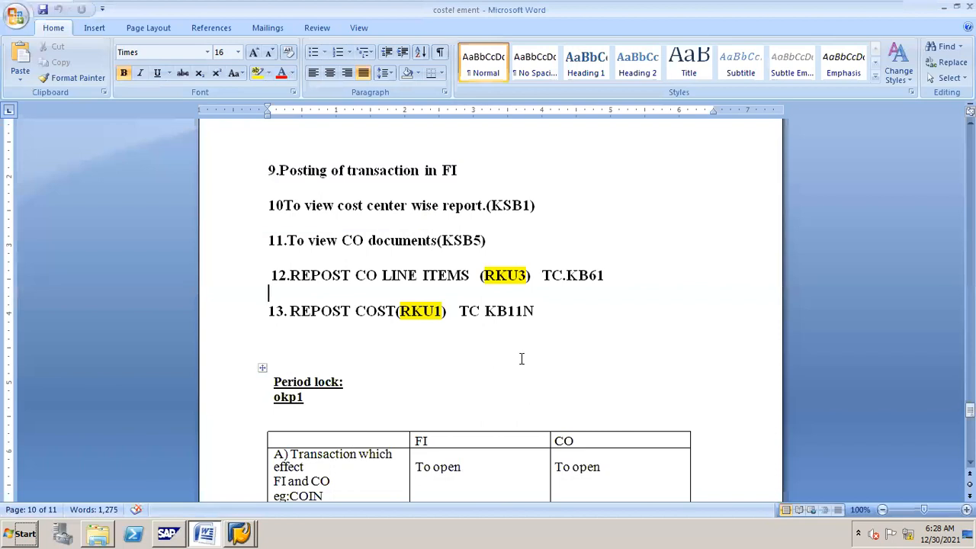
{"action": "left_click_drag", "start_coordinate": [485, 311], "coordinate": [538, 310]}
{"action": "key", "text": "alt+Tab"}
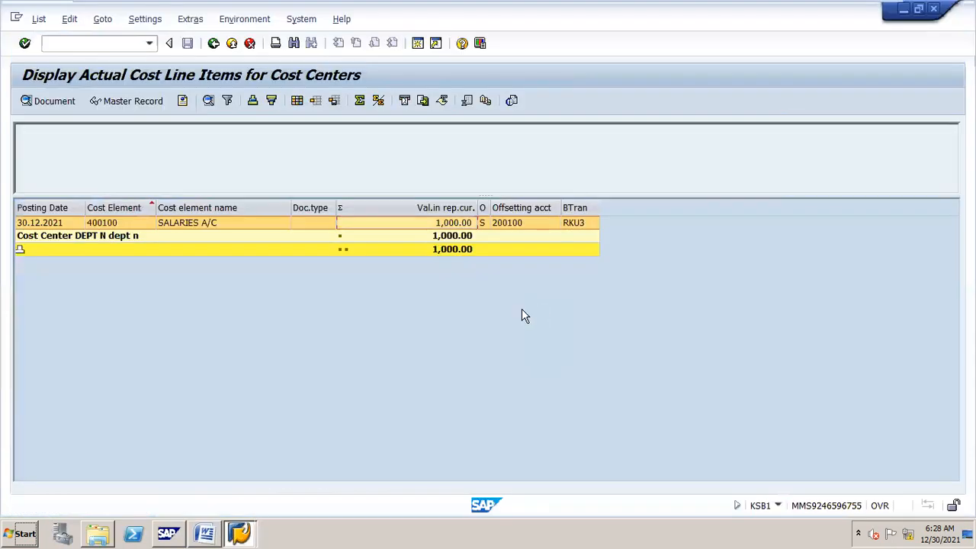
{"action": "left_click", "coordinate": [110, 43]}
Step: Start KB11N and enter sender cost center DEPT O with cost element 400300
{"action": "type", "text": "/NKB11N"}
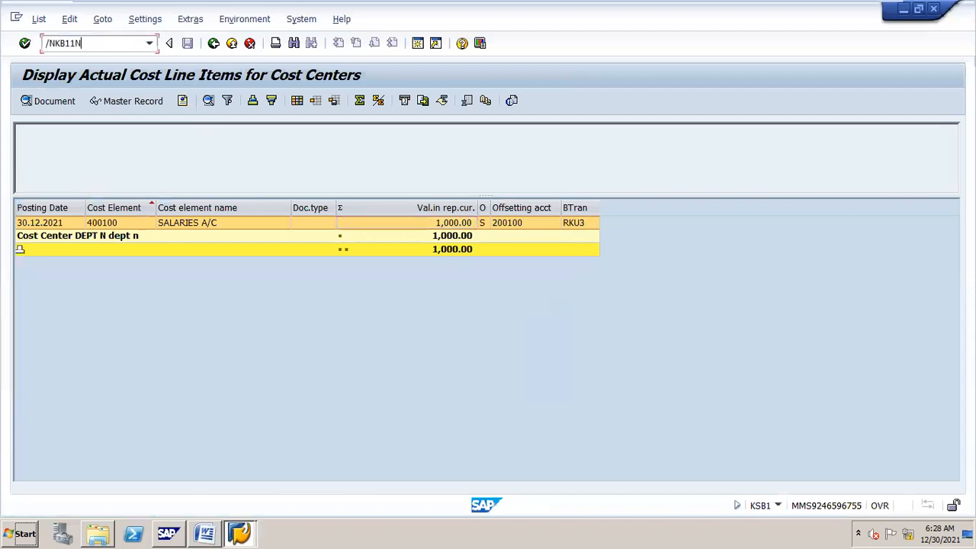
{"action": "key", "text": "Return"}
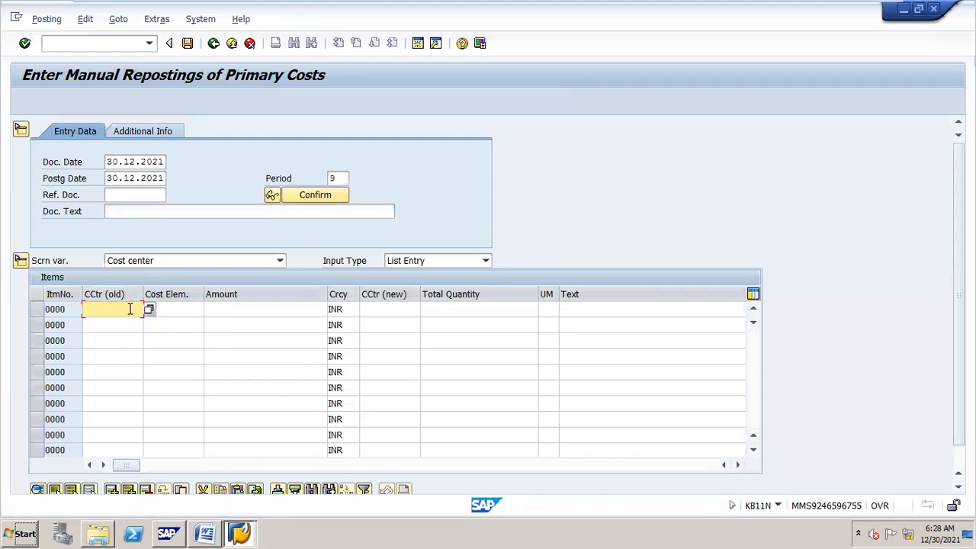
{"action": "type", "text": "D"}
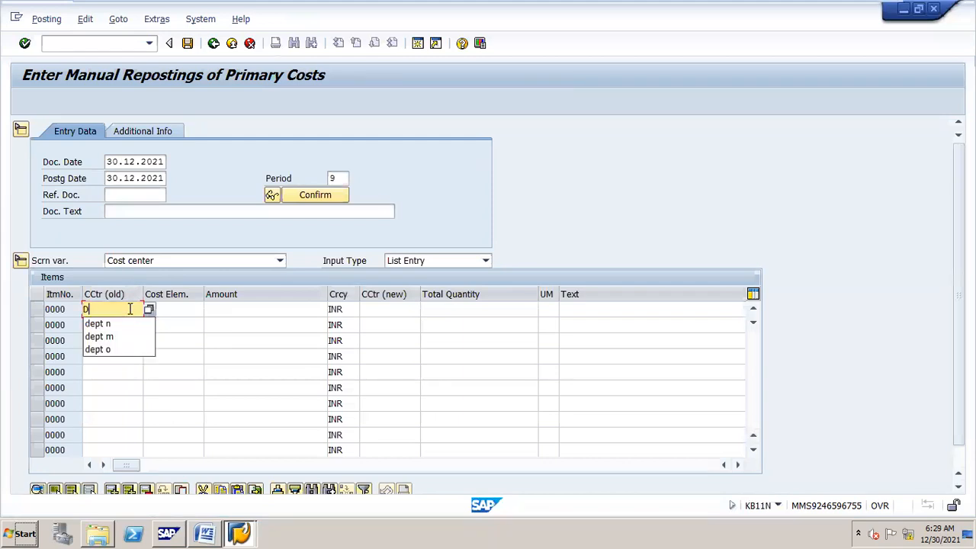
{"action": "type", "text": "EPT O"}
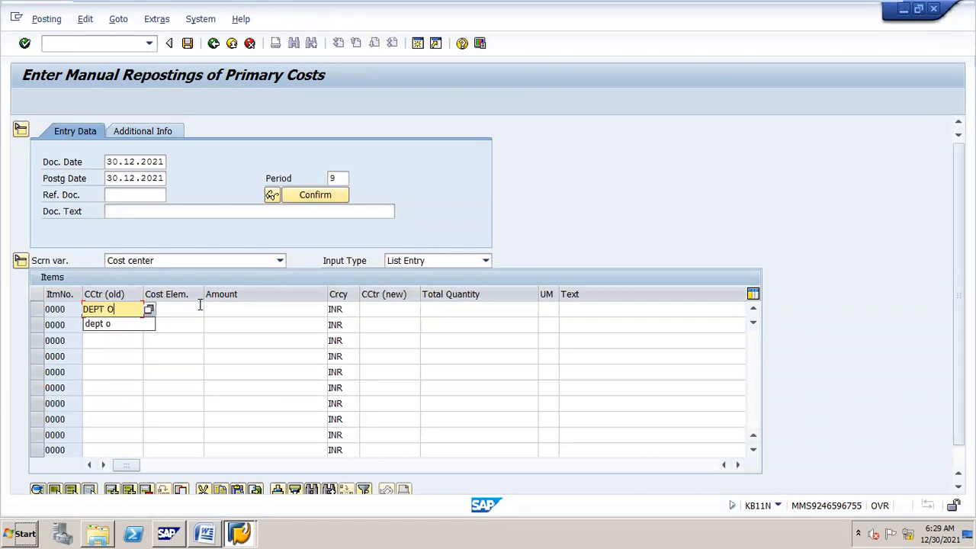
{"action": "left_click", "coordinate": [195, 307]}
{"action": "type", "text": "400300"}
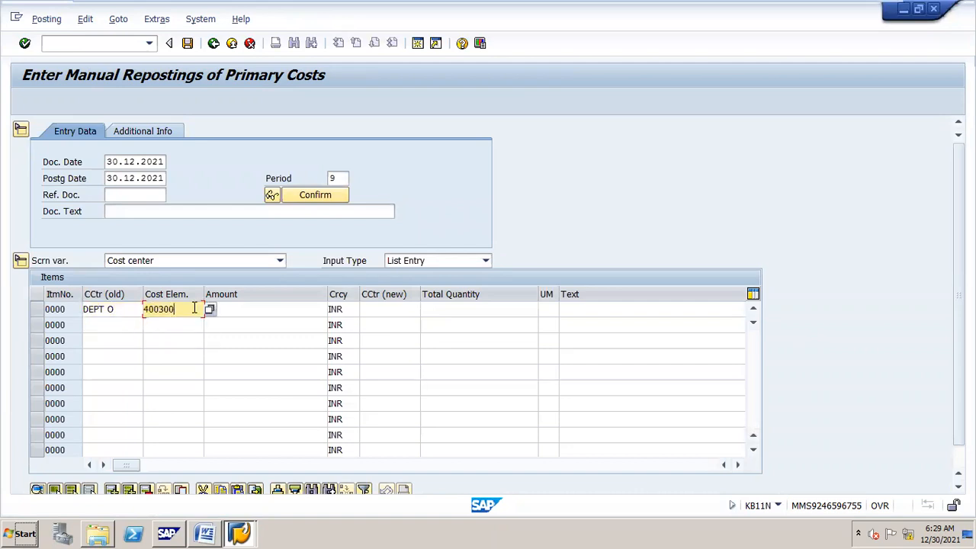
{"action": "key", "text": "Tab"}
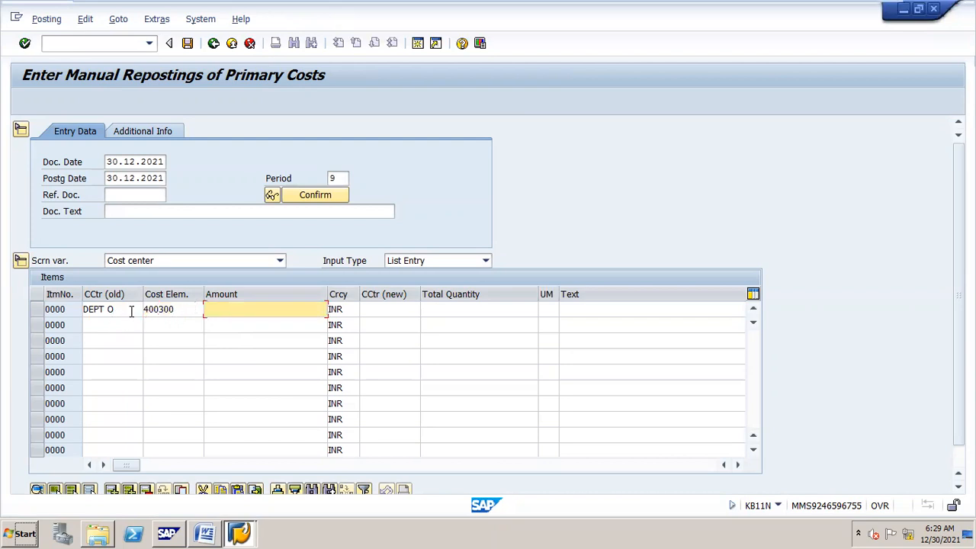
Step: Enter amount 35000 and receiving cost center DEPT M, then open a second session
{"action": "type", "text": "350000"}
{"action": "key", "text": "BackSpace"}
{"action": "key", "text": "Tab"}
{"action": "type", "text": "DEPT"}
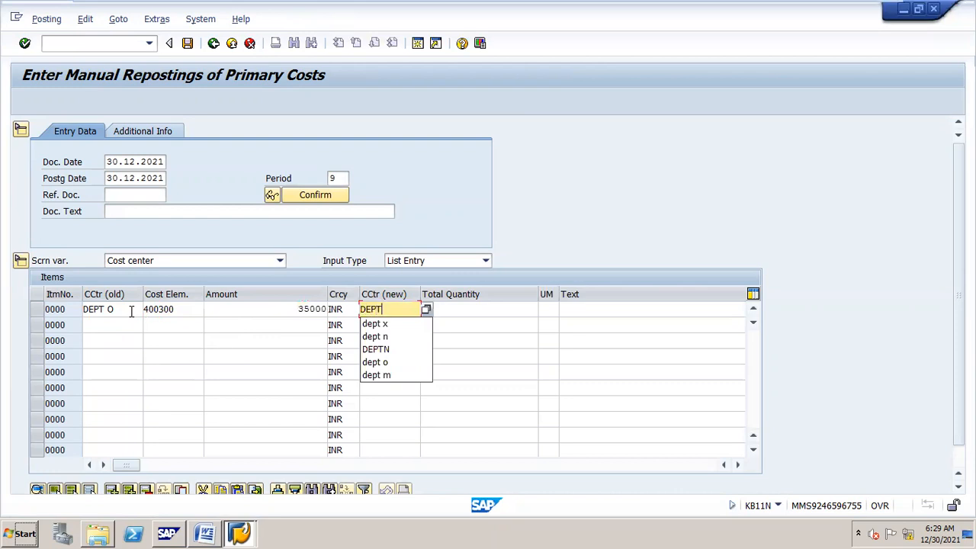
{"action": "type", "text": " M"}
{"action": "key", "text": "Down"}
{"action": "key", "text": "Return"}
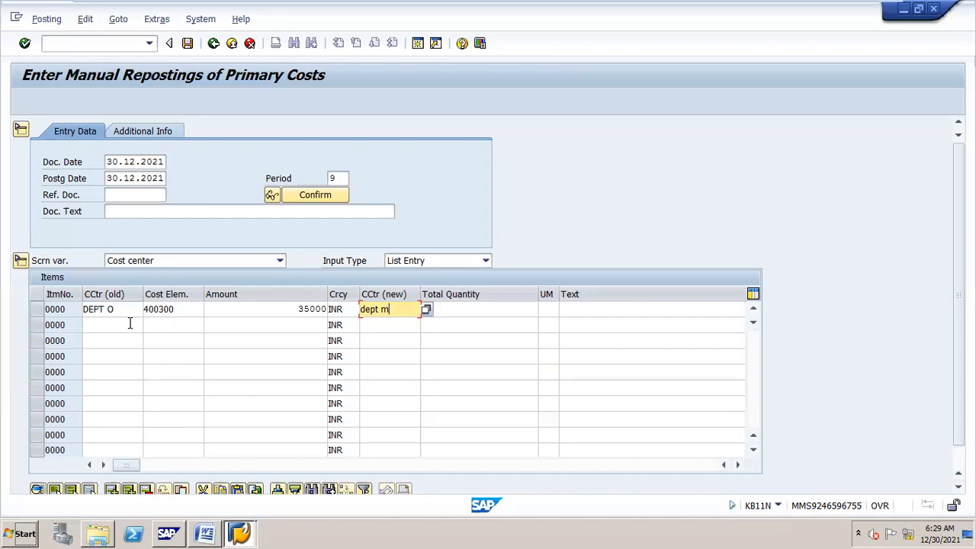
{"action": "left_click", "coordinate": [418, 43]}
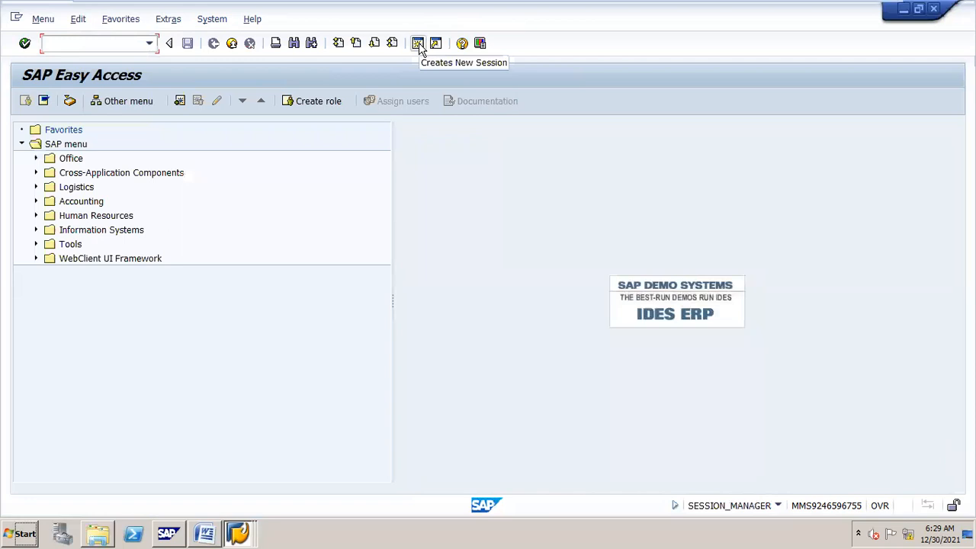
Step: In the new session, run KSB1 for cost center DEPT O and exit the list
{"action": "type", "text": "/NKSB1"}
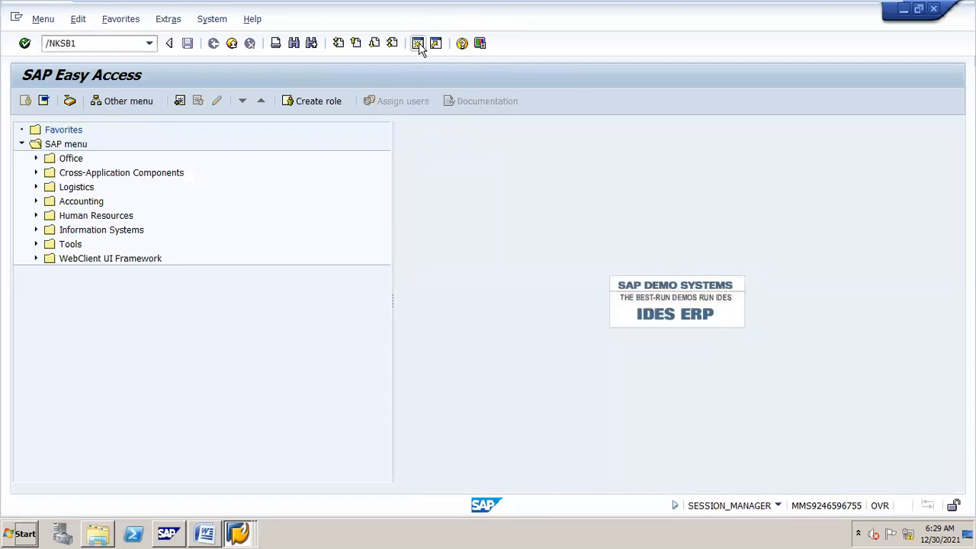
{"action": "key", "text": "Return"}
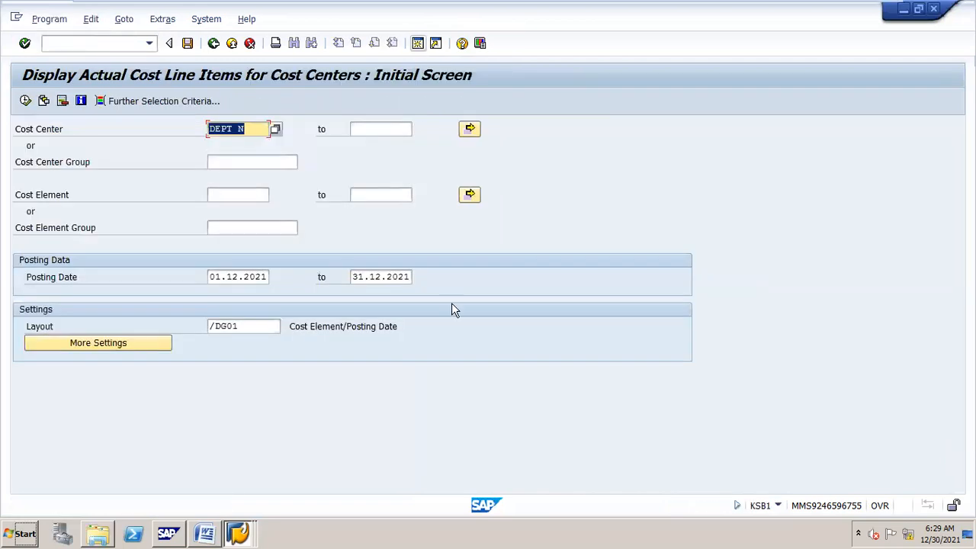
{"action": "left_click", "coordinate": [262, 132]}
{"action": "key", "text": "BackSpace"}
{"action": "type", "text": "O"}
{"action": "left_click", "coordinate": [25, 100]}
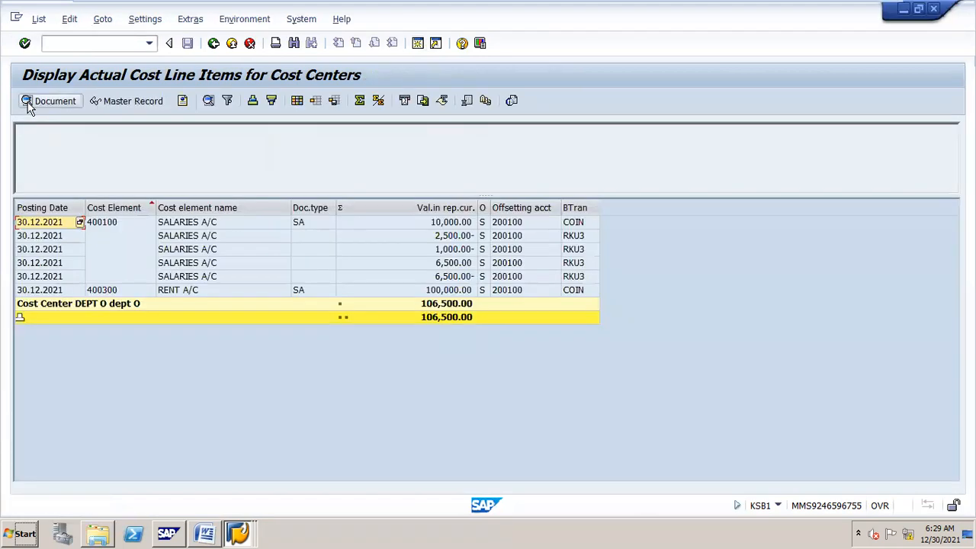
{"action": "left_click", "coordinate": [215, 44]}
{"action": "left_click", "coordinate": [236, 286]}
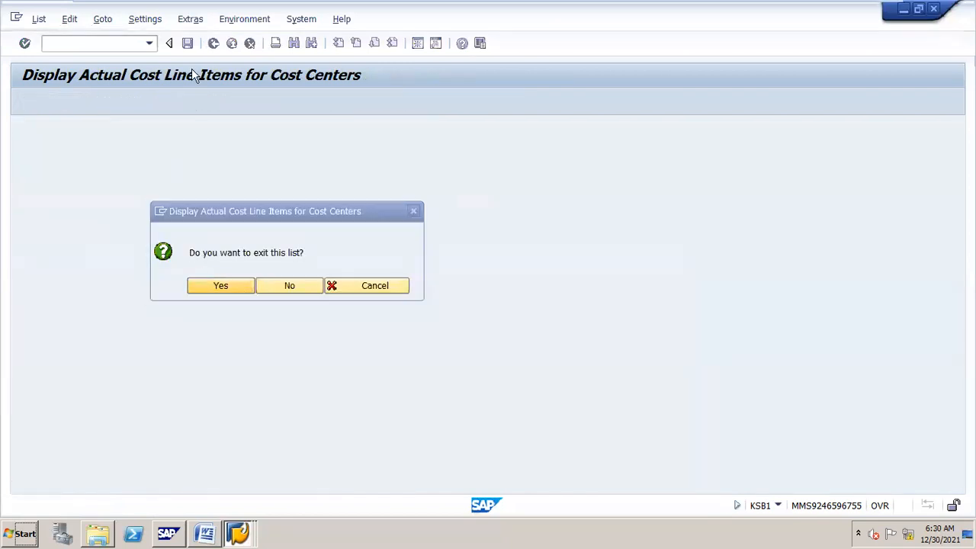
Step: Rerun the KSB1 report for cost center DEPT N
{"action": "left_click", "coordinate": [249, 131]}
{"action": "key", "text": "BackSpace"}
{"action": "type", "text": "N"}
{"action": "left_click", "coordinate": [25, 101]}
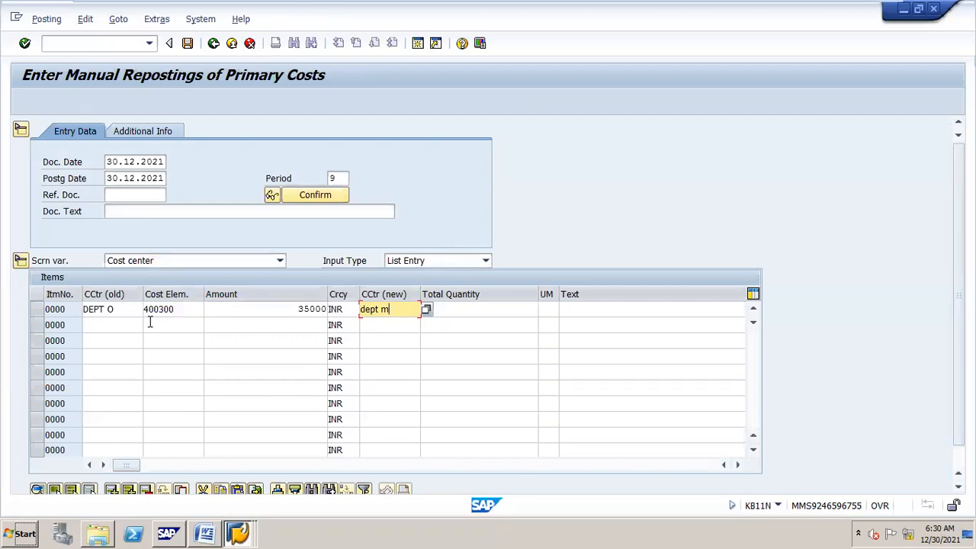
Step: Fill reposting row 2: 1000 on cost element 400100 from DEPT N to DEPT O
{"action": "left_click", "coordinate": [122, 323]}
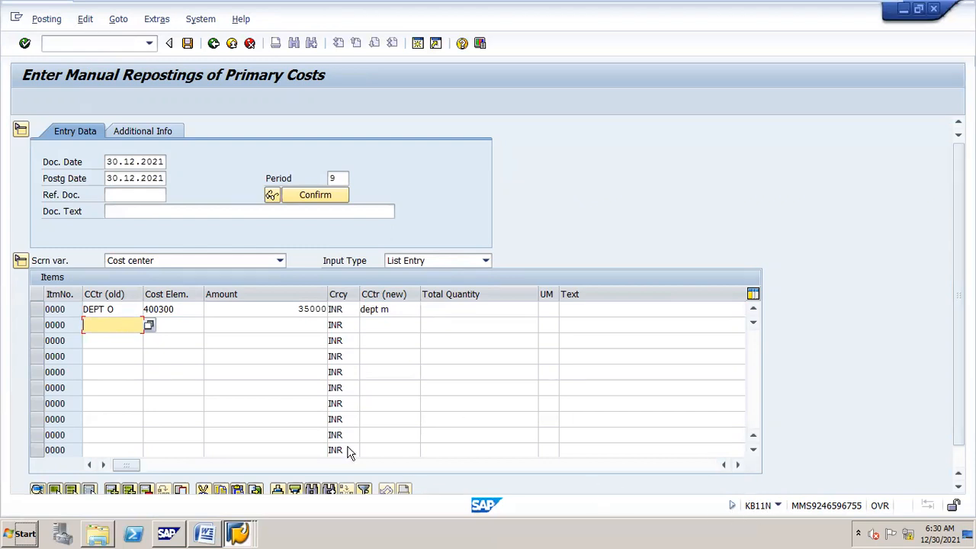
{"action": "type", "text": "DEPT N"}
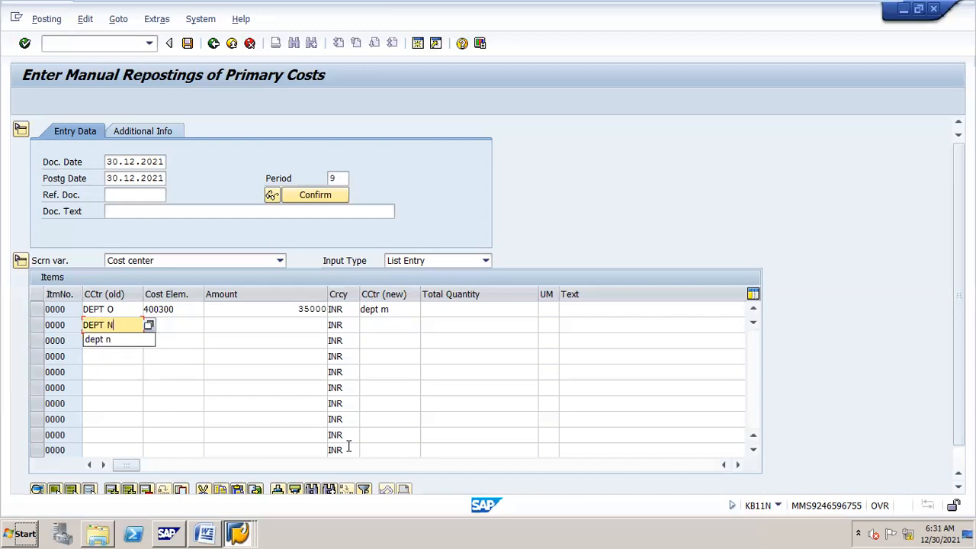
{"action": "key", "text": "Tab"}
{"action": "type", "text": "400100"}
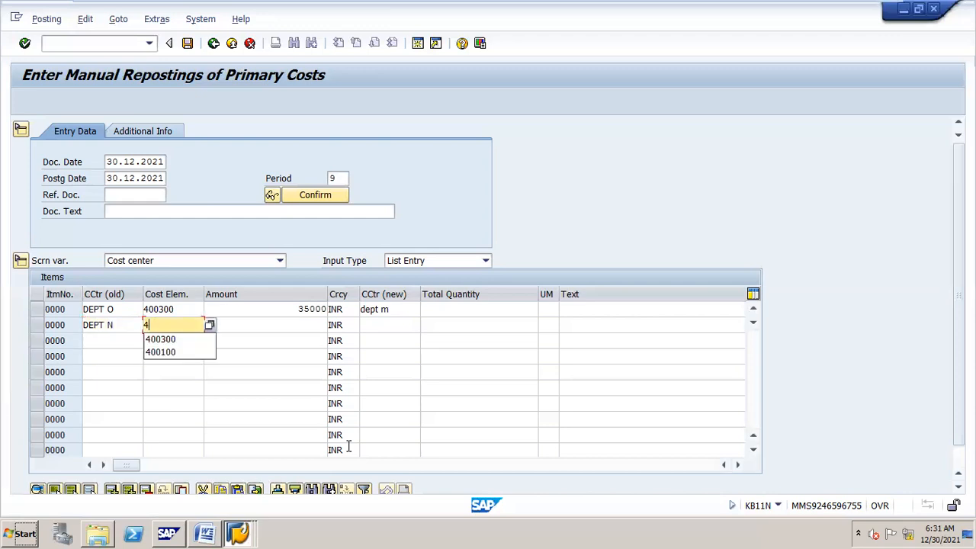
{"action": "key", "text": "Tab"}
{"action": "type", "text": "1000"}
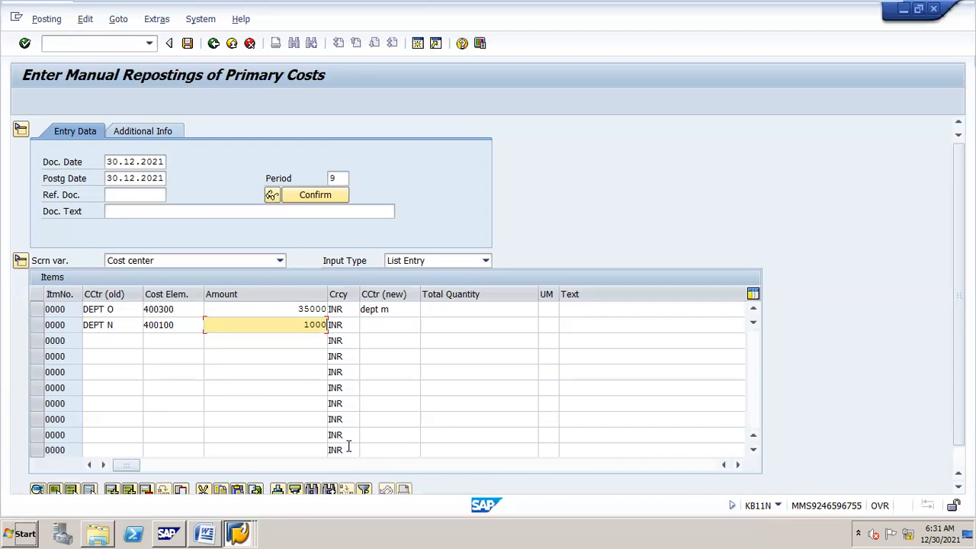
{"action": "key", "text": "Tab"}
{"action": "key", "text": "Tab"}
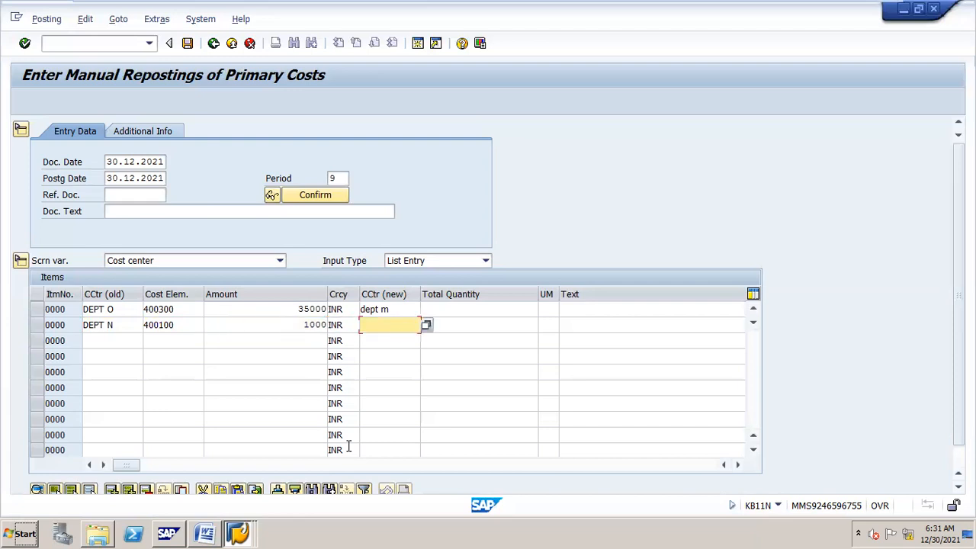
{"action": "type", "text": "DEPT O"}
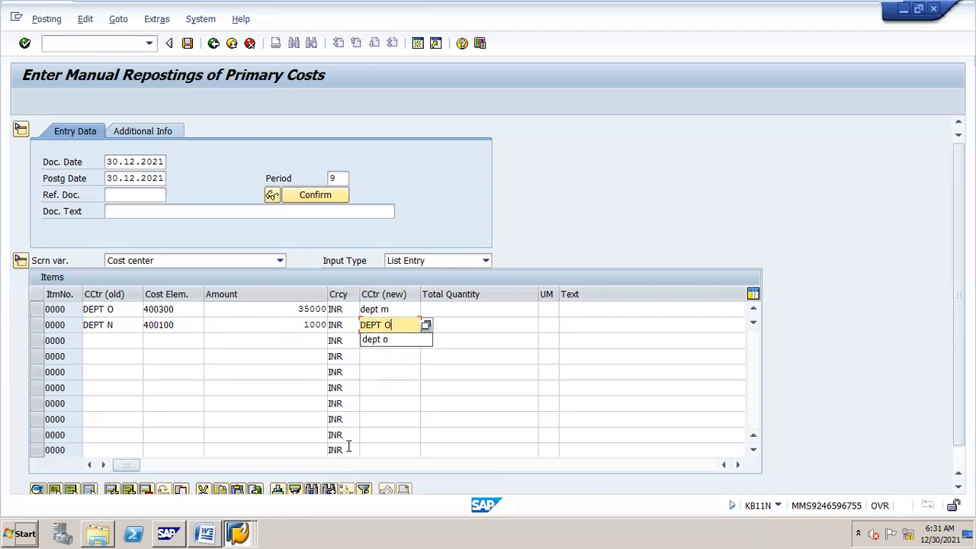
{"action": "left_click", "coordinate": [692, 357]}
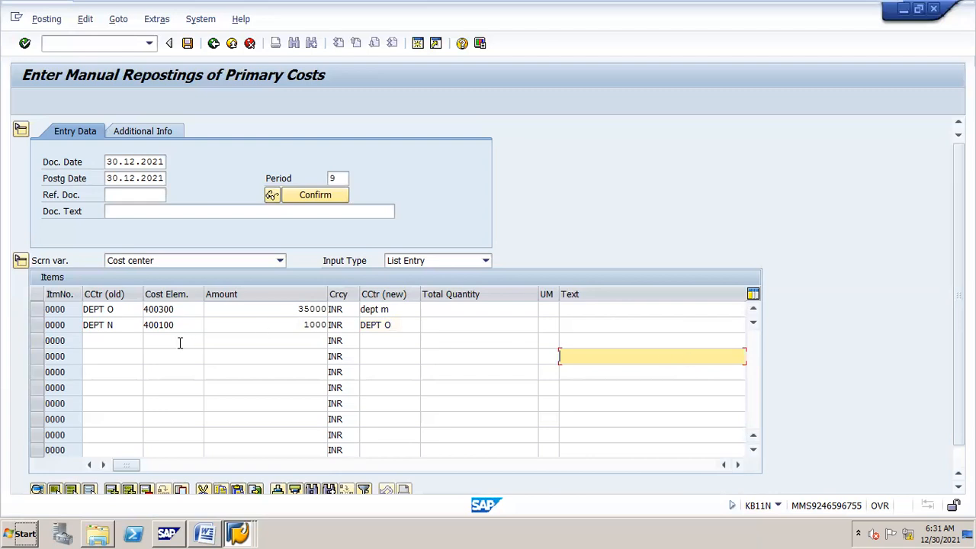
{"action": "key", "text": "alt+Tab"}
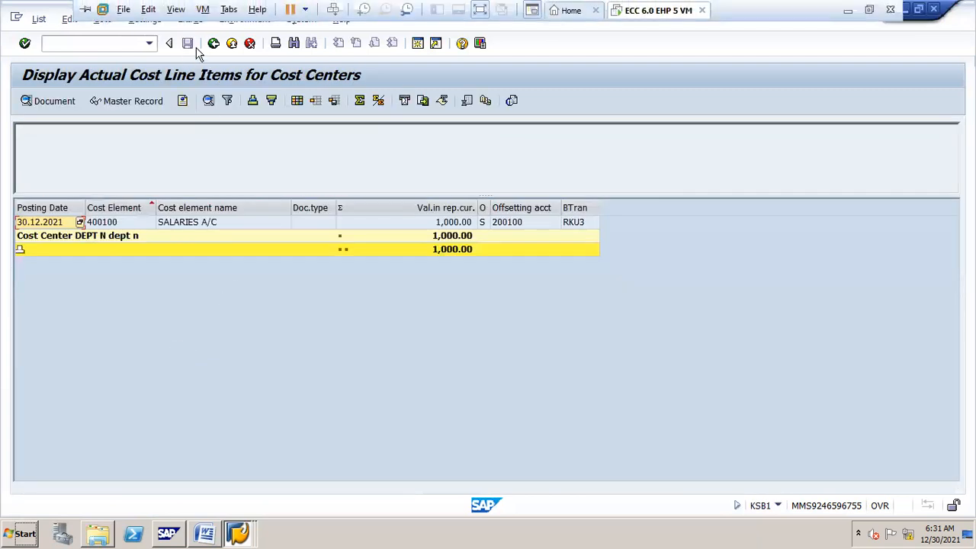
Step: Exit the DEPT N list, rerun KSB1 for DEPT M to confirm the 27,500.00 total, then return to KB11N
{"action": "left_click", "coordinate": [213, 44]}
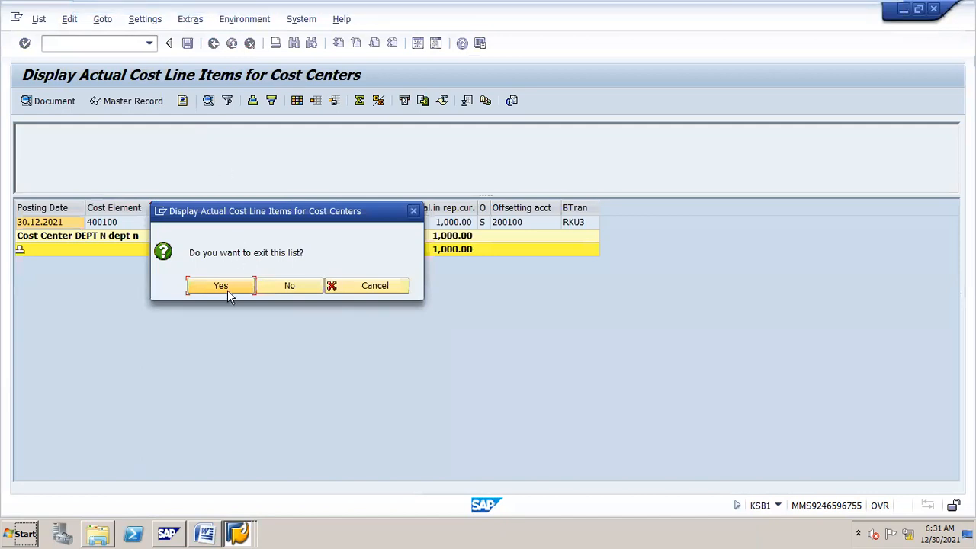
{"action": "left_click", "coordinate": [227, 288]}
{"action": "left_click", "coordinate": [253, 127]}
{"action": "key", "text": "BackSpace"}
{"action": "type", "text": "M"}
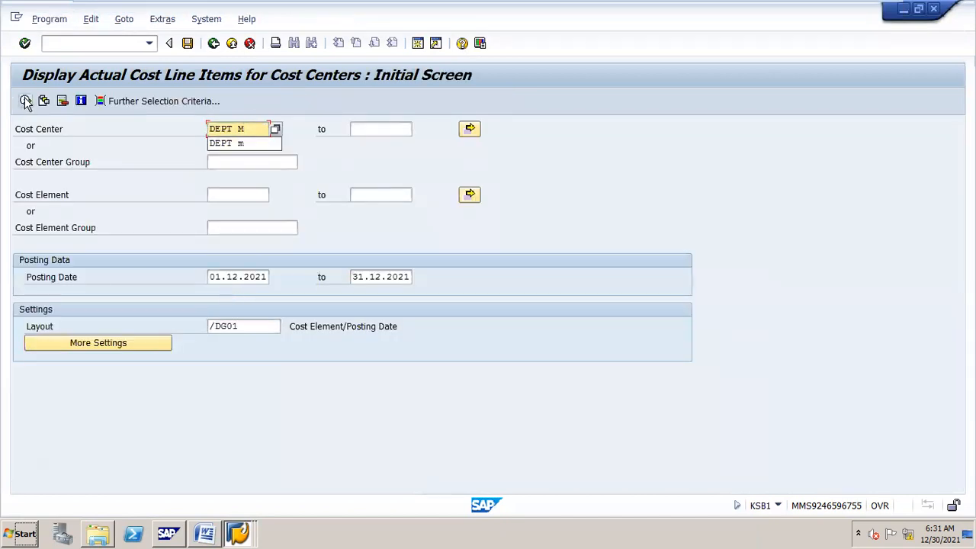
{"action": "left_click", "coordinate": [26, 100]}
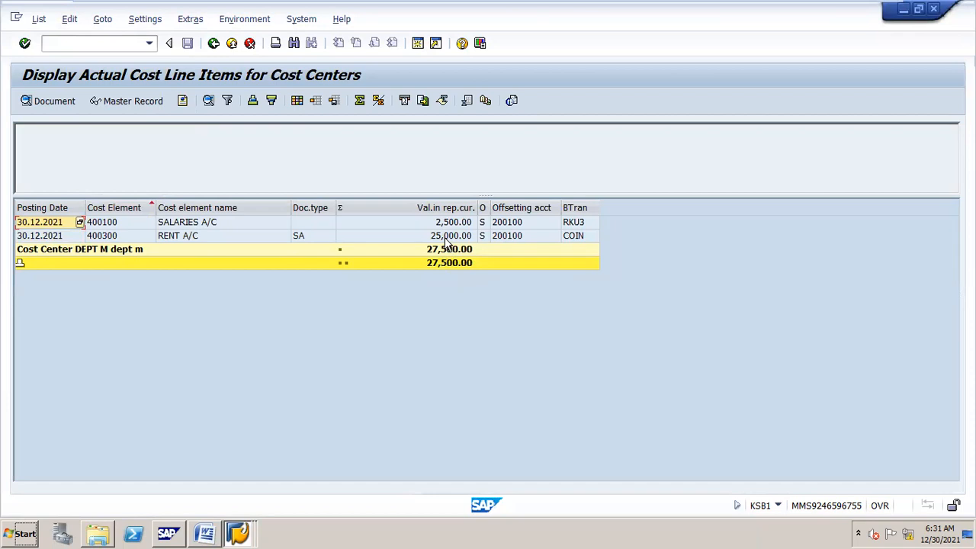
{"action": "key", "text": "F3"}
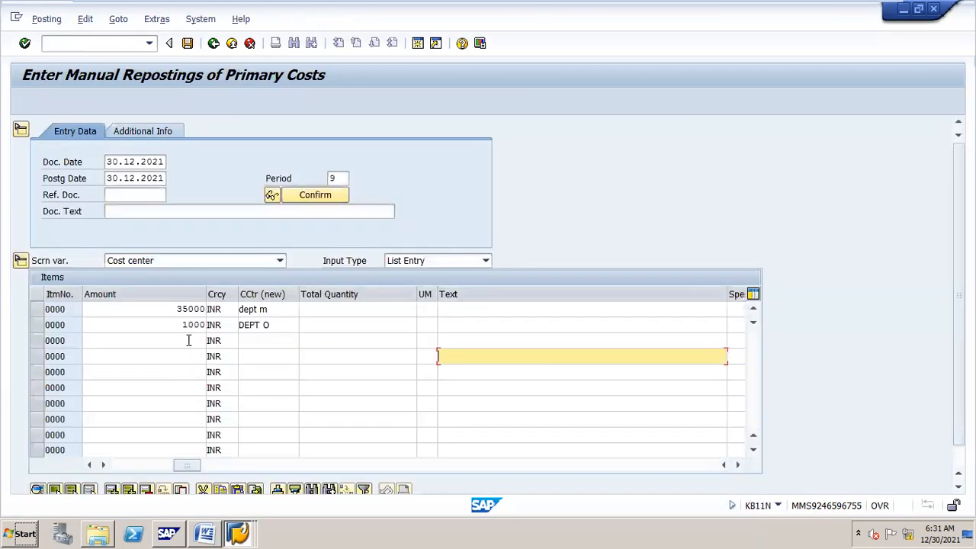
{"action": "left_click", "coordinate": [189, 340]}
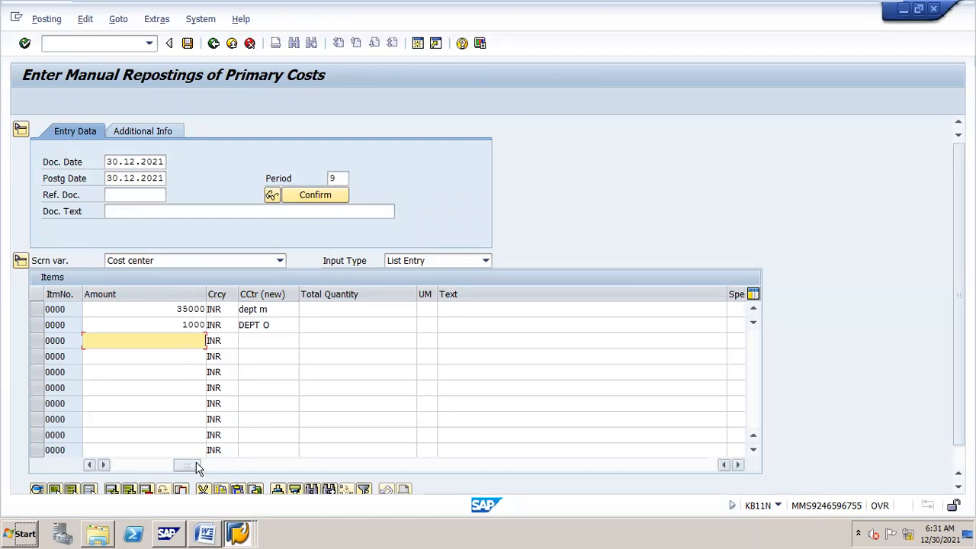
Step: Enter reposting row 3: 15000 on cost element 400300 from DEPT M to DEPT N
{"action": "left_click_drag", "start_coordinate": [197, 464], "coordinate": [112, 467]}
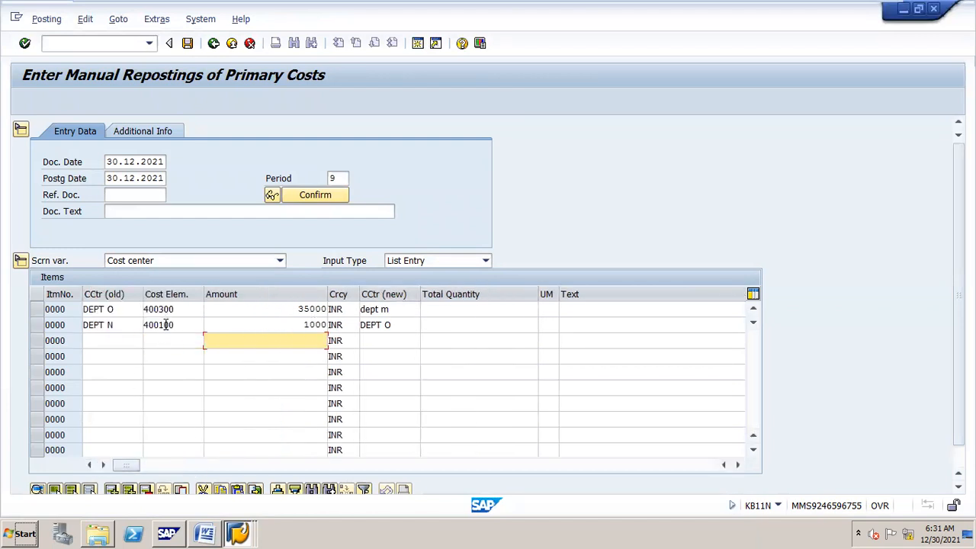
{"action": "left_click", "coordinate": [115, 340]}
{"action": "type", "text": "DE"}
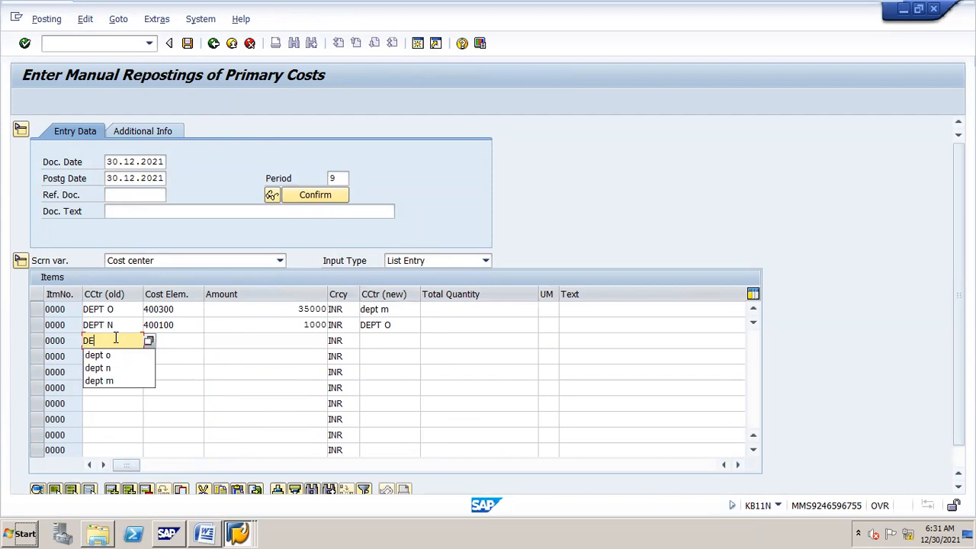
{"action": "type", "text": "PT M"}
{"action": "key", "text": "Tab"}
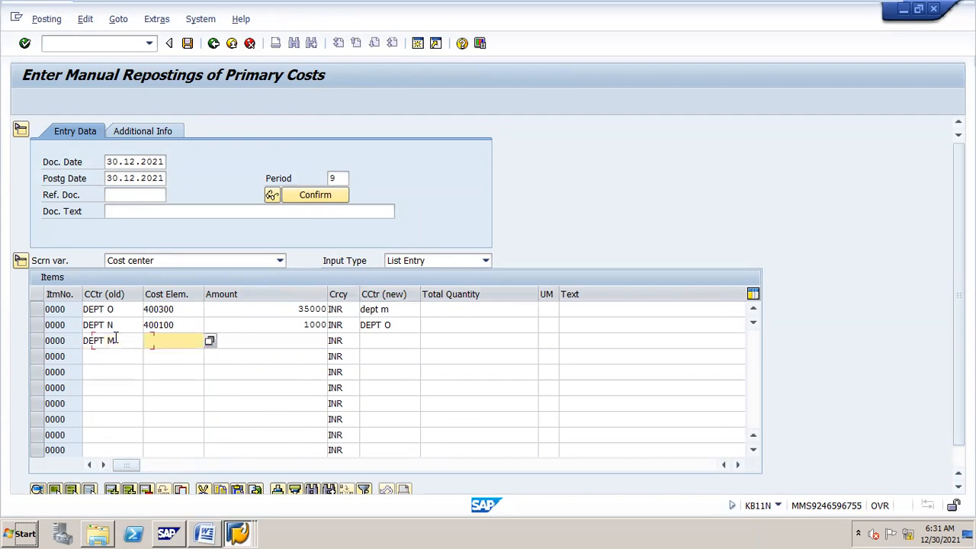
{"action": "type", "text": "400300"}
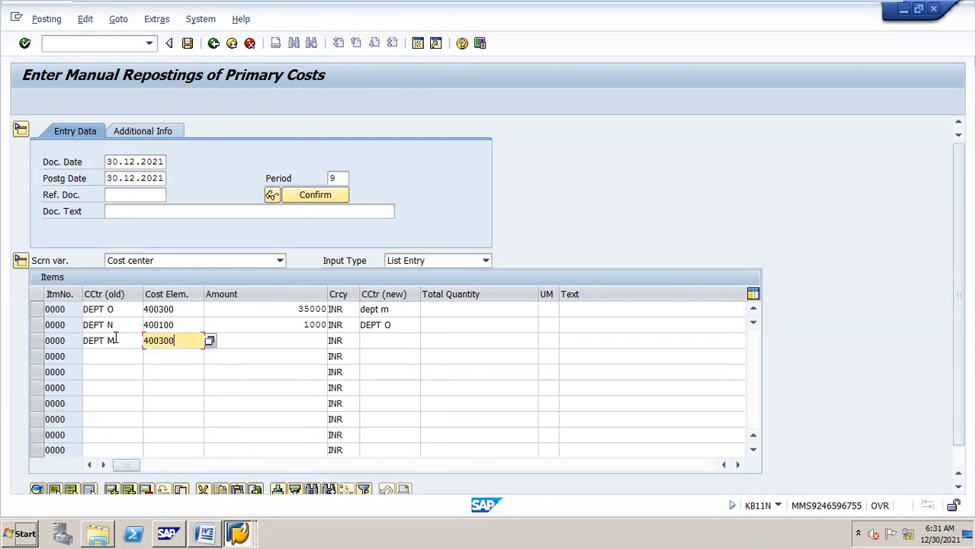
{"action": "key", "text": "Tab"}
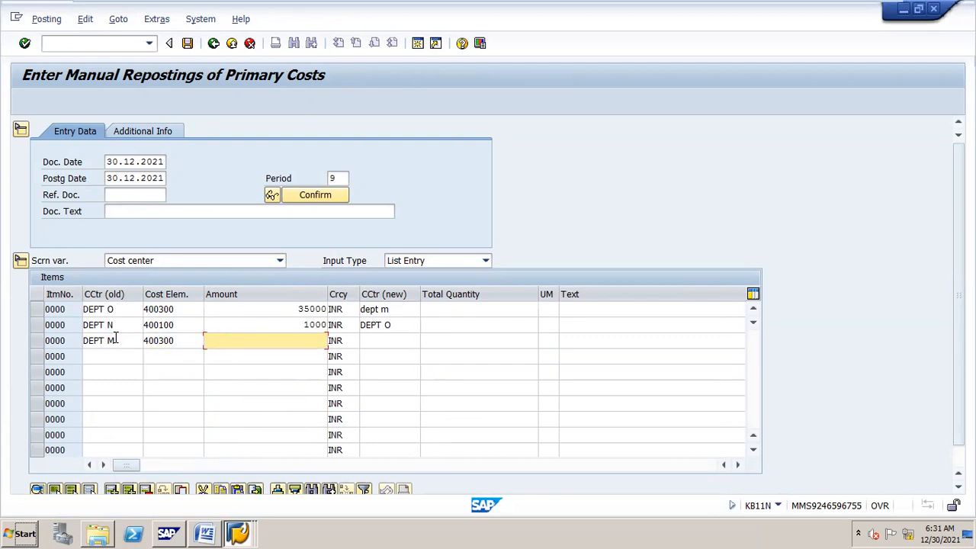
{"action": "type", "text": "15000"}
{"action": "key", "text": "Tab"}
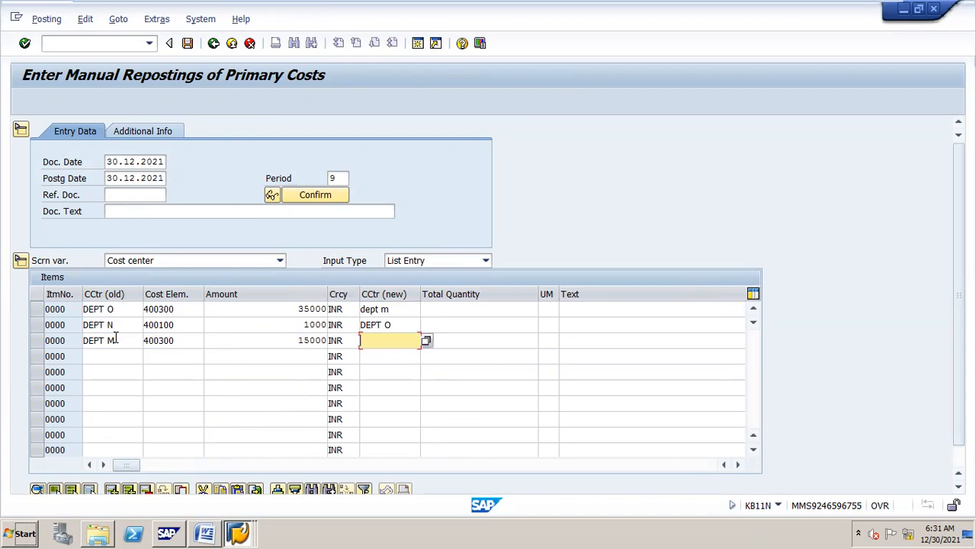
{"action": "type", "text": "DEPT "}
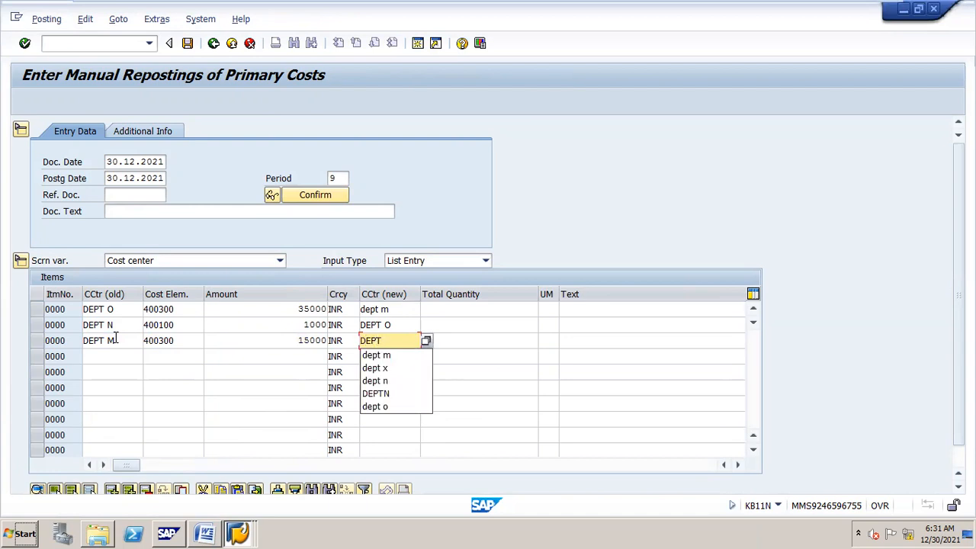
{"action": "type", "text": "N"}
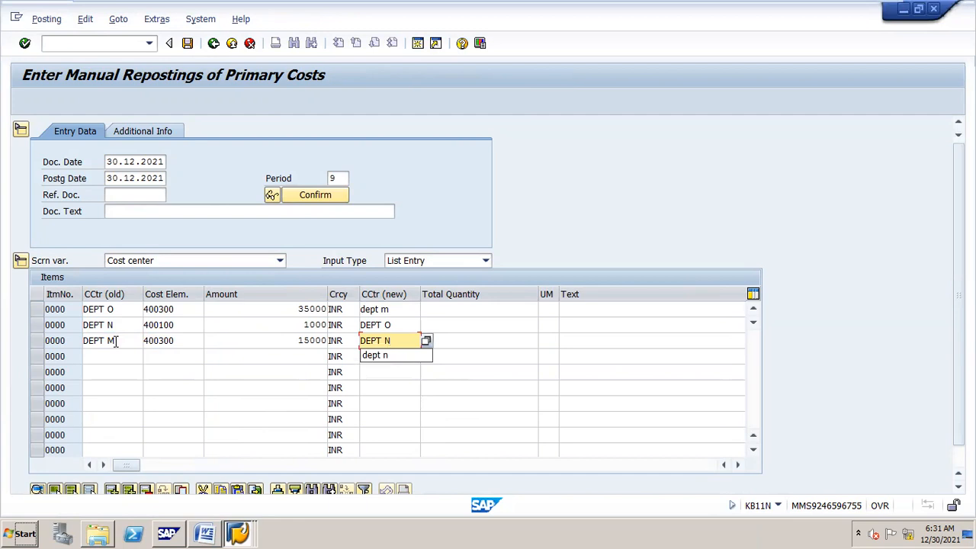
Step: Add row 4, 200 on 400100 from DEPT M to DEPT N, and post as document 4
{"action": "left_click", "coordinate": [119, 355]}
{"action": "type", "text": "DEPT M"}
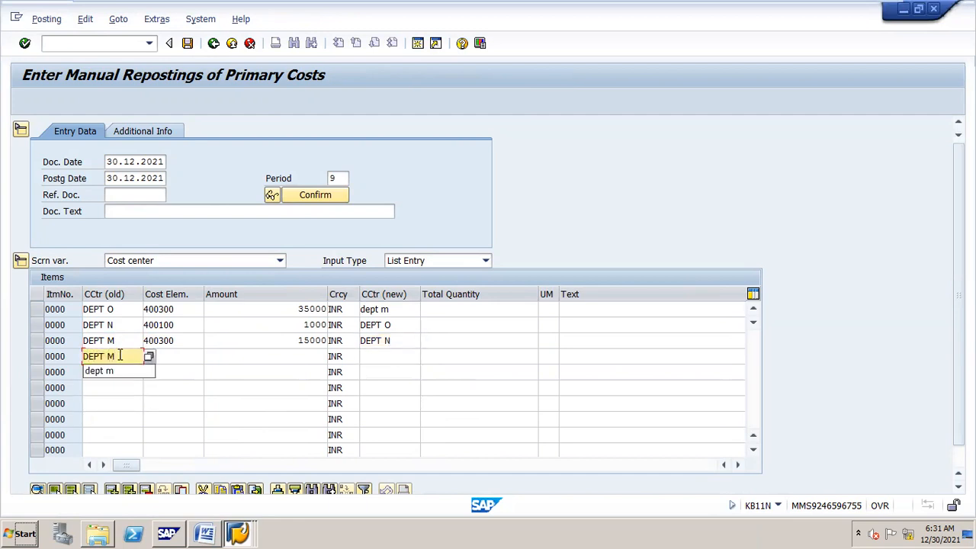
{"action": "key", "text": "Tab"}
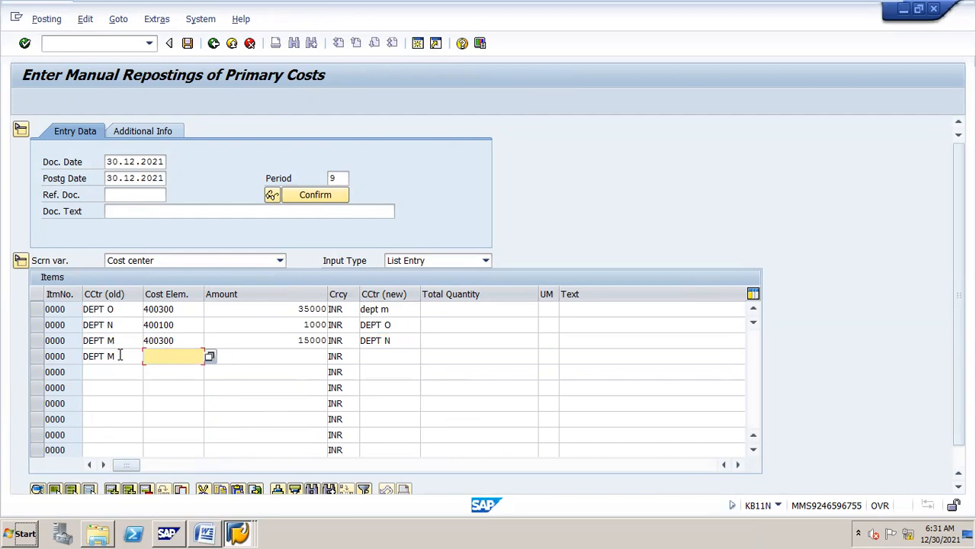
{"action": "type", "text": "400100"}
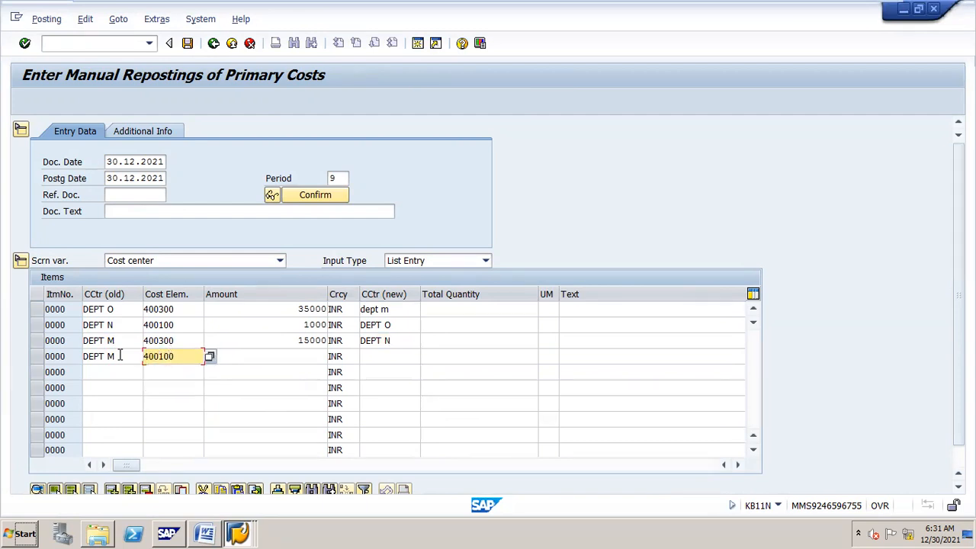
{"action": "key", "text": "Tab"}
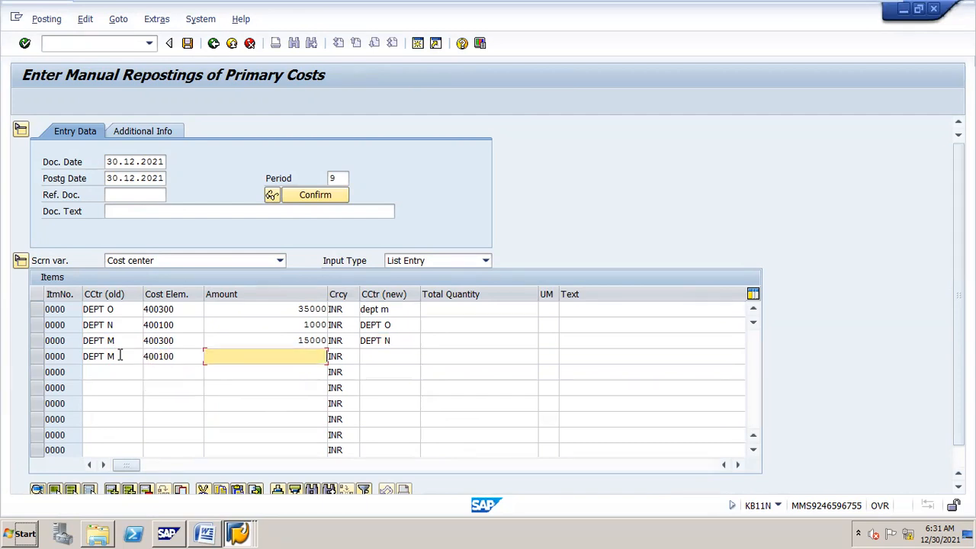
{"action": "type", "text": "200"}
{"action": "key", "text": "Tab"}
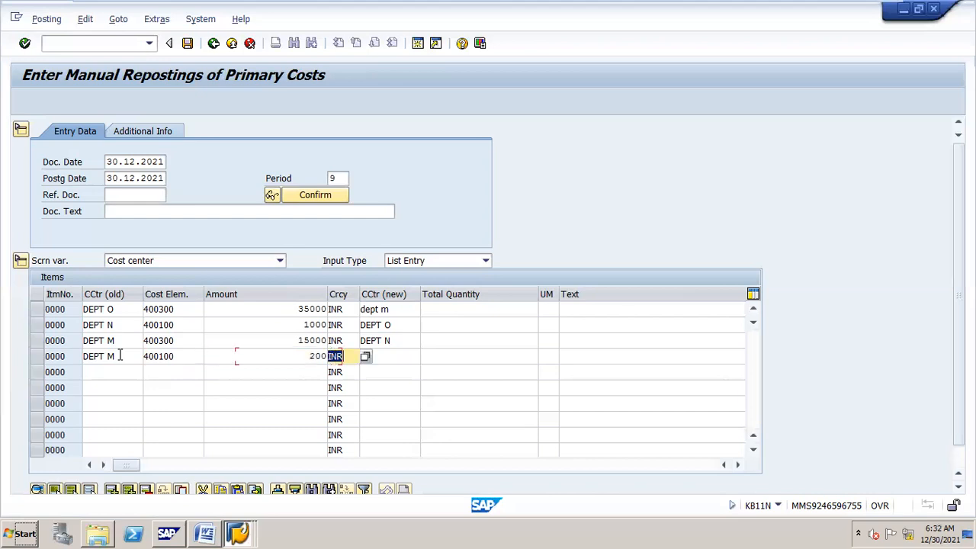
{"action": "type", "text": "DEPT"}
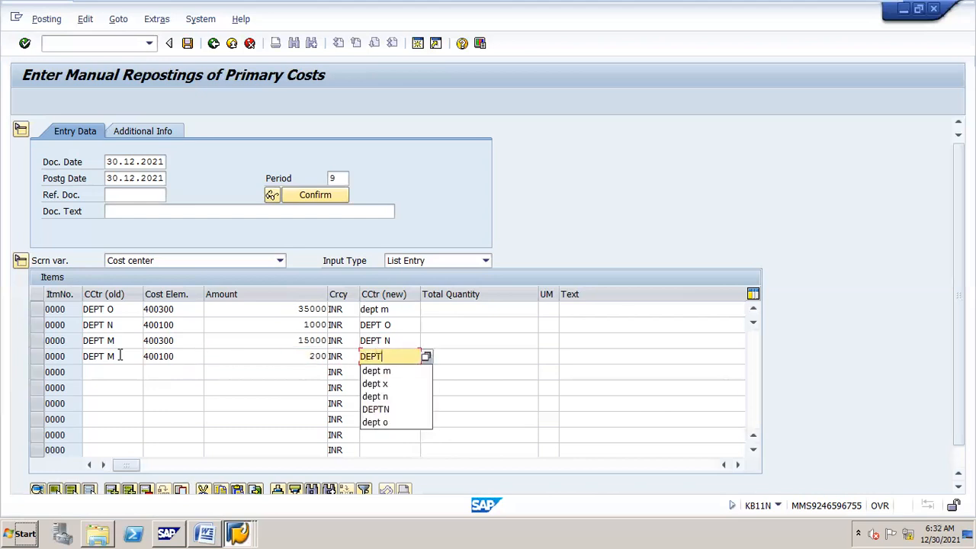
{"action": "type", "text": " N"}
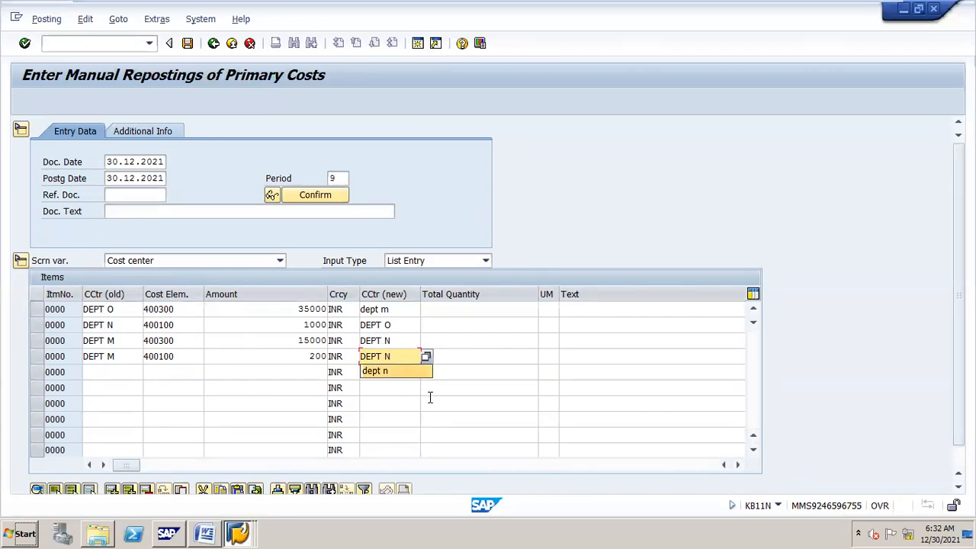
{"action": "key", "text": "Return"}
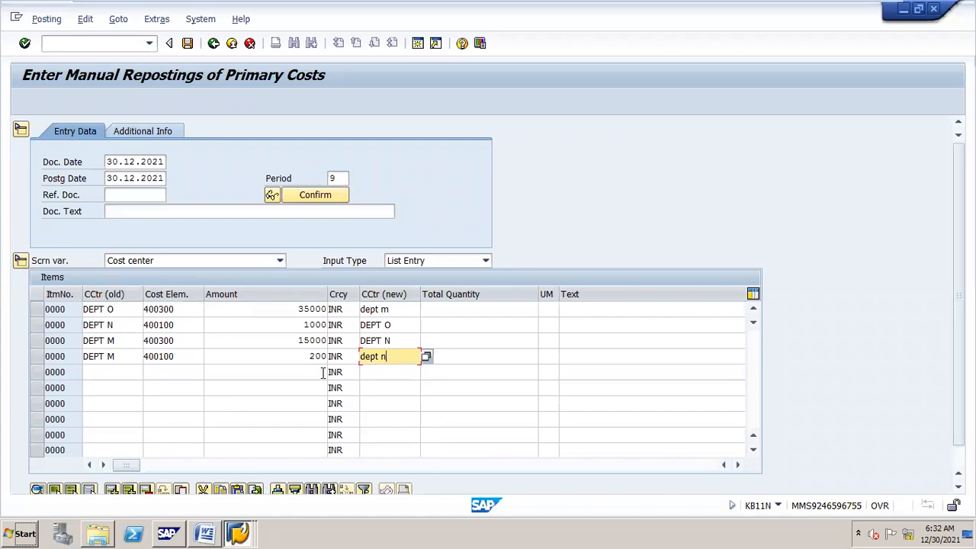
{"action": "left_click", "coordinate": [188, 43]}
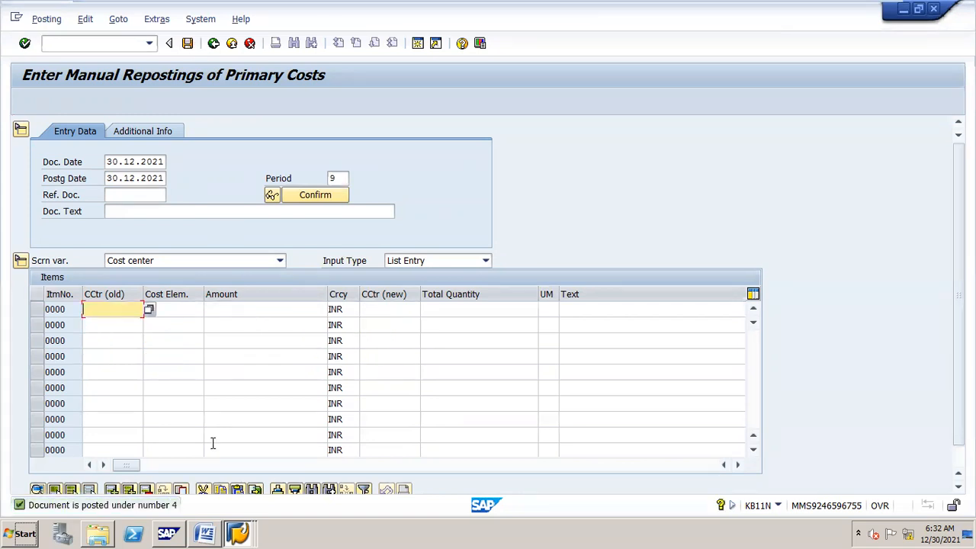
Step: Open the KSB1 cost center line item report with /NKSB1
{"action": "left_click", "coordinate": [130, 43]}
{"action": "type", "text": "/NDEPT"}
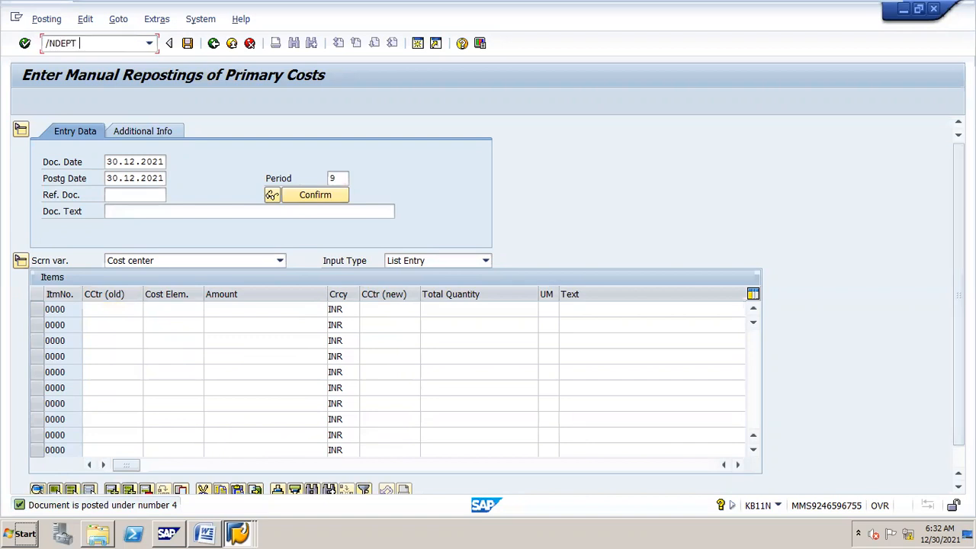
{"action": "key", "text": "BackSpace"}
{"action": "key", "text": "BackSpace"}
{"action": "key", "text": "BackSpace"}
{"action": "key", "text": "BackSpace"}
{"action": "type", "text": "/NKSB1"}
{"action": "key", "text": "Return"}
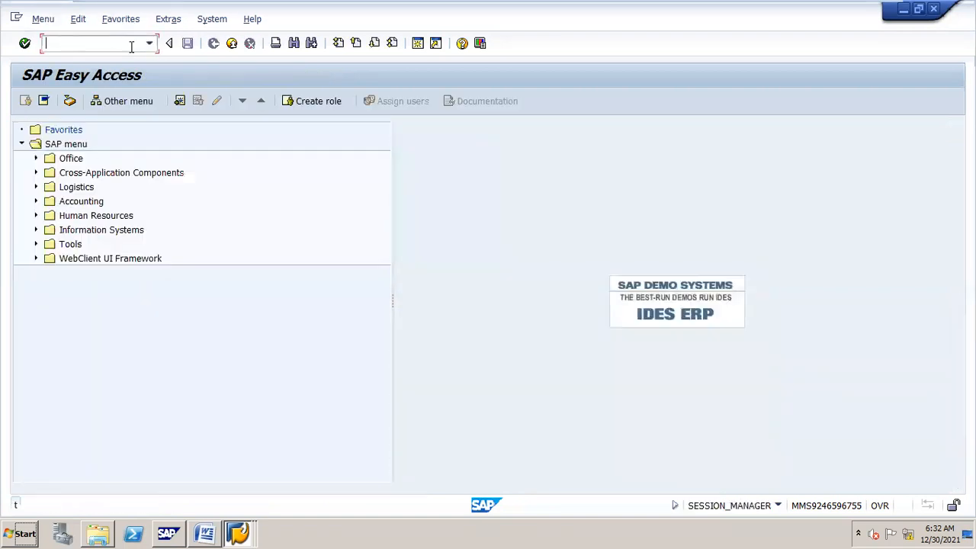
{"action": "type", "text": "/N"}
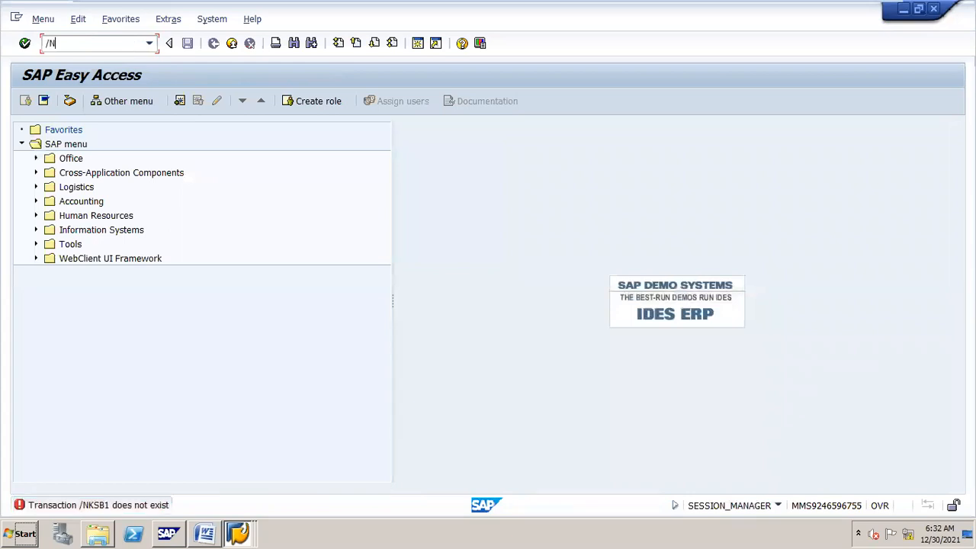
{"action": "type", "text": "KSB1"}
{"action": "key", "text": "Return"}
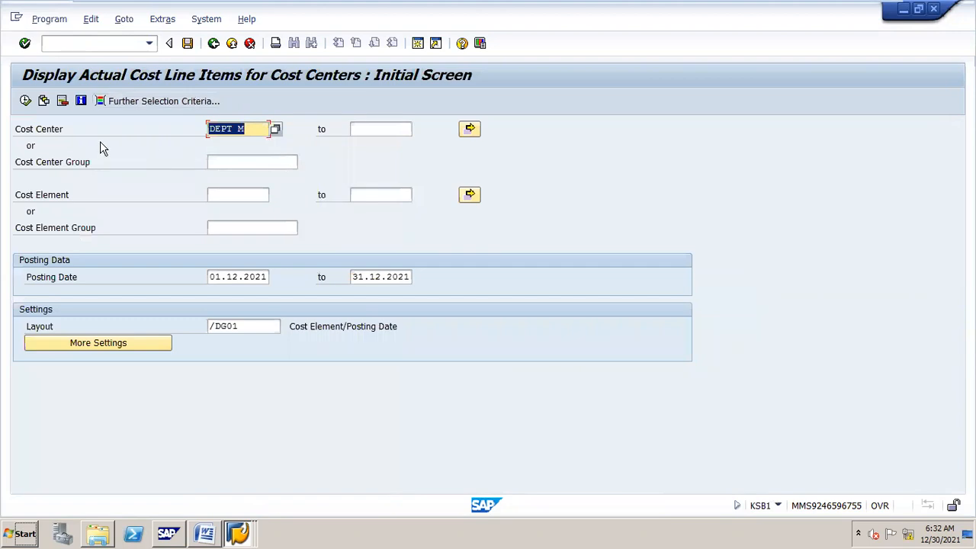
Step: Run KSB1 for DEPT M, review the 47,300.00 total, and exit the list
{"action": "left_click", "coordinate": [25, 101]}
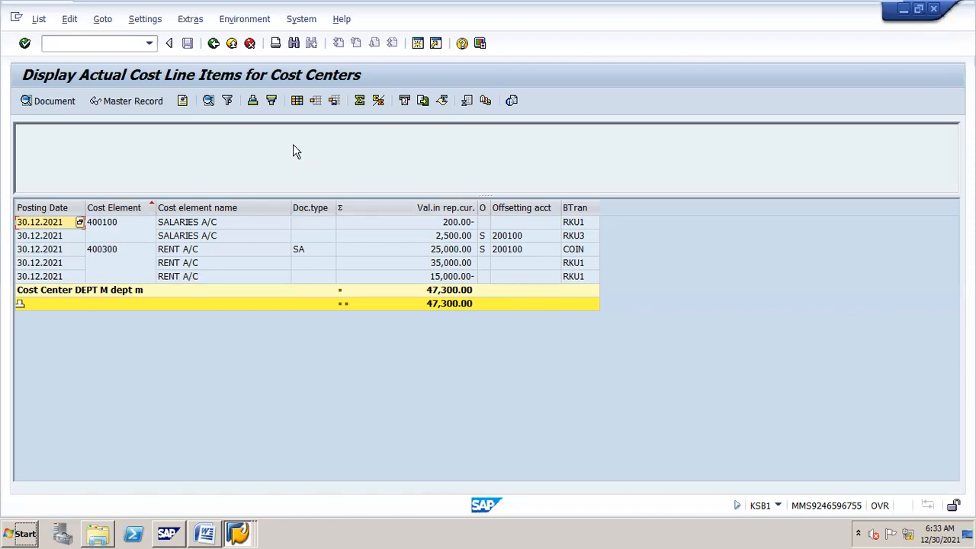
{"action": "left_click", "coordinate": [217, 44]}
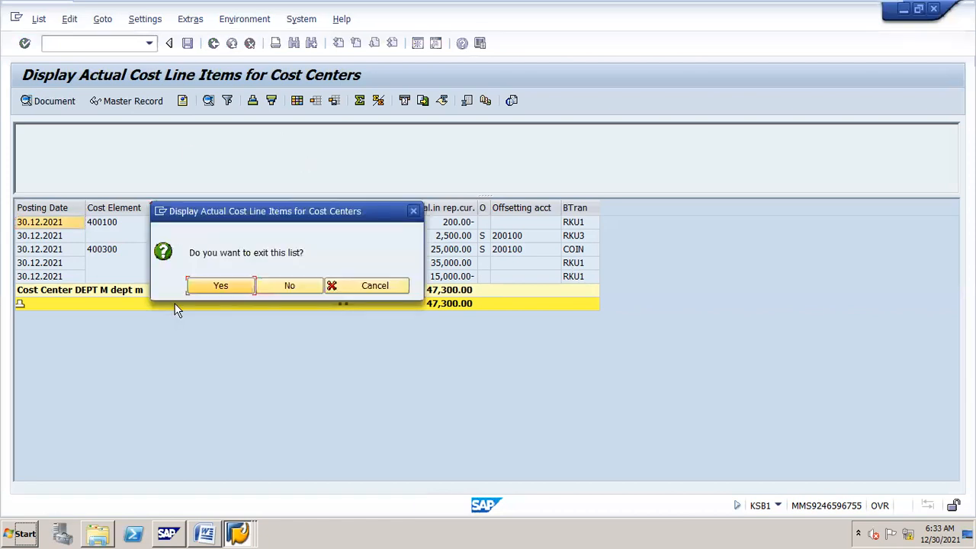
{"action": "left_click", "coordinate": [218, 285]}
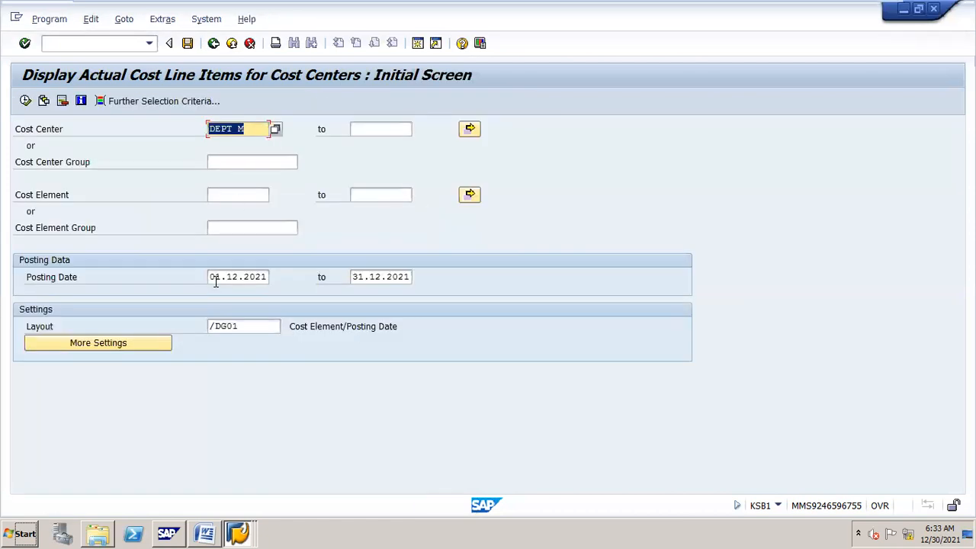
Step: Run the actual cost line item report for cost center DEPT O
{"action": "left_click", "coordinate": [259, 128]}
{"action": "key", "text": "BackSpace"}
{"action": "type", "text": "O"}
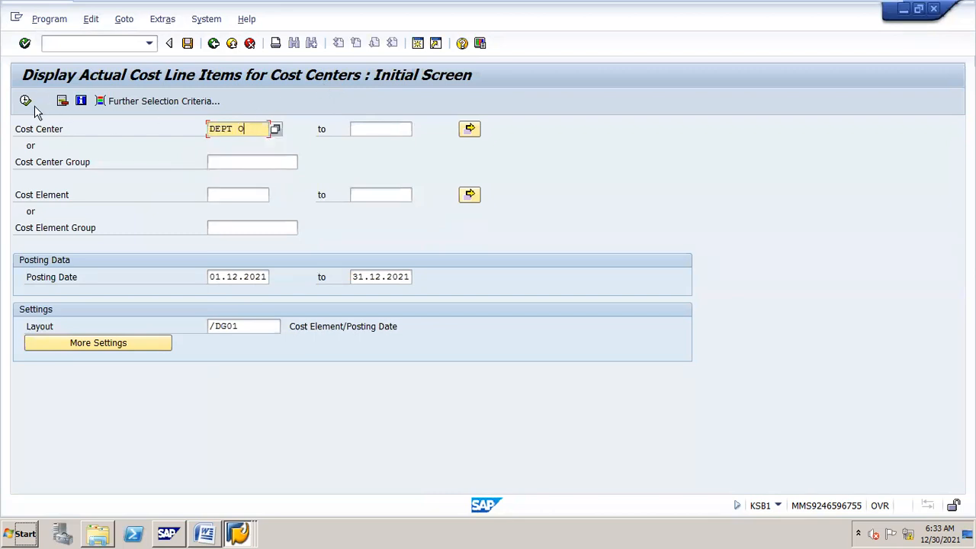
{"action": "left_click", "coordinate": [25, 101]}
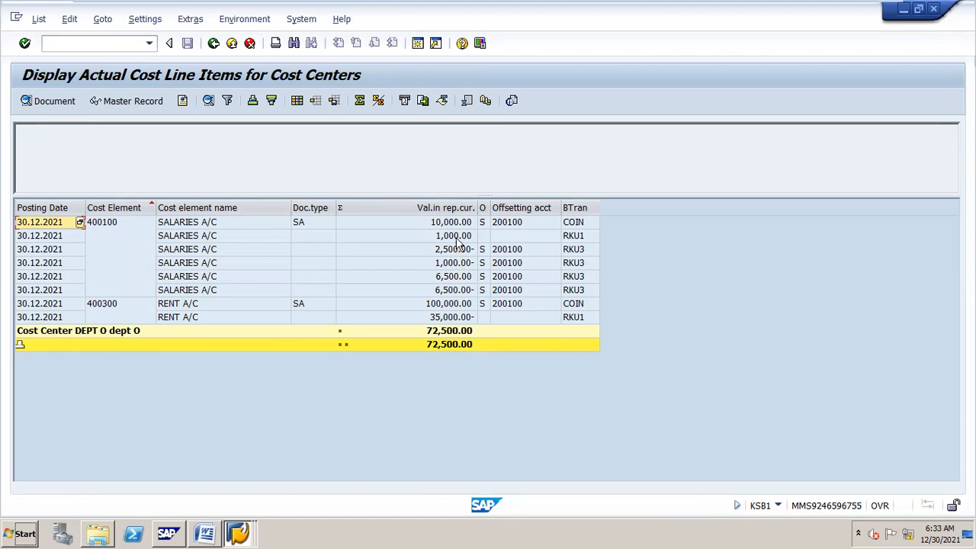
Step: Select the 1,000.00, 1,000.00- and 6,500.00 salary line items in the list
{"action": "left_click", "coordinate": [456, 237]}
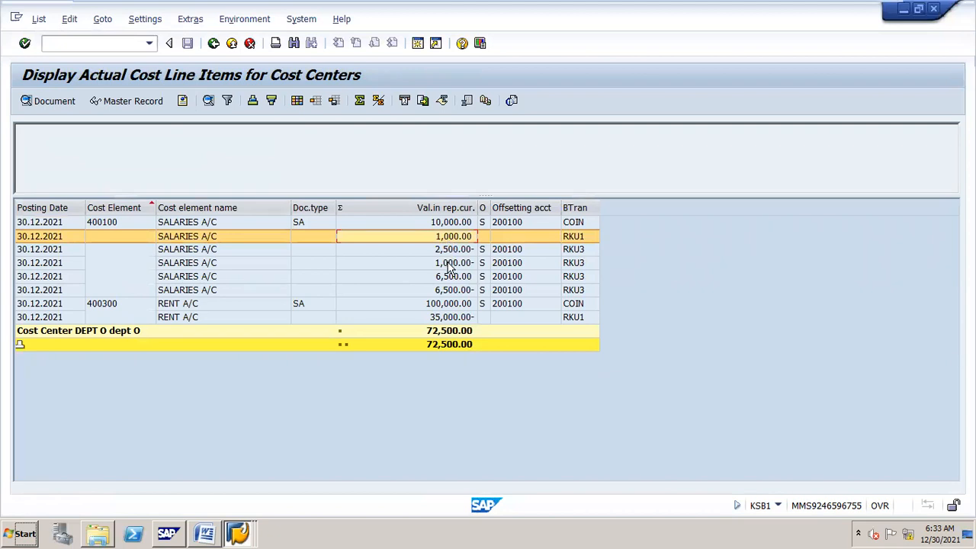
{"action": "left_click", "coordinate": [450, 264]}
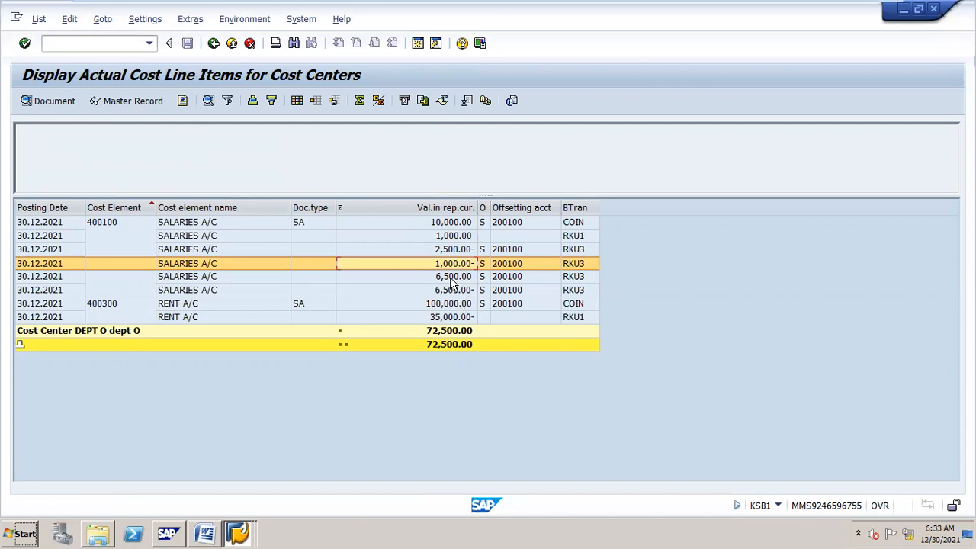
{"action": "left_click", "coordinate": [452, 278]}
Step: Inspect the reposting document behind the 6,500.00 salary line, then leave it
{"action": "double_click", "coordinate": [452, 280]}
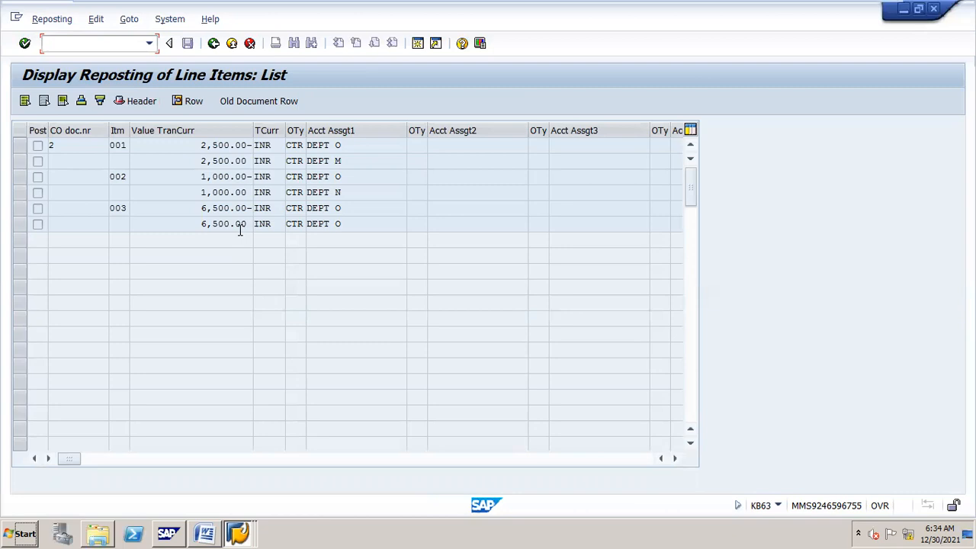
{"action": "left_click", "coordinate": [213, 44]}
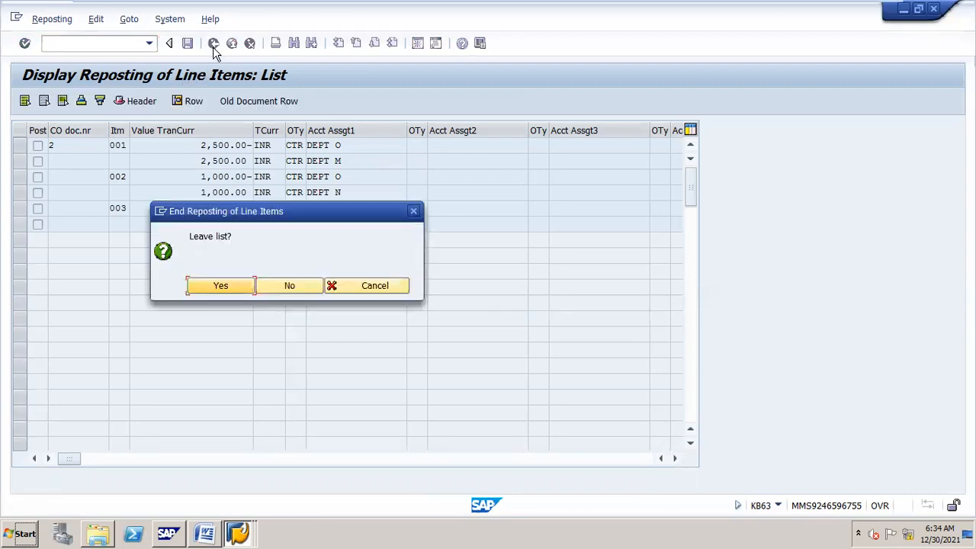
{"action": "left_click", "coordinate": [212, 286]}
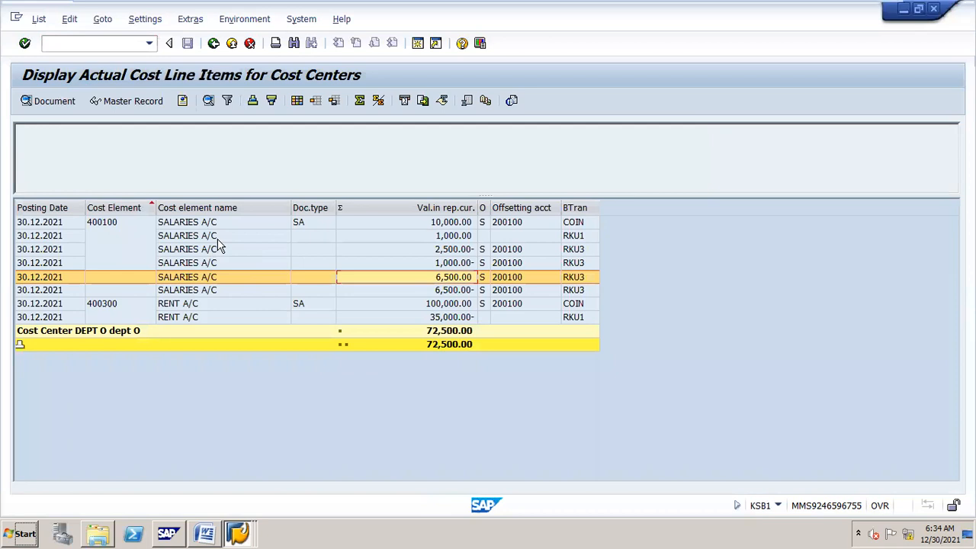
Step: Return to the selection screen and rerun the DEPT O line item report
{"action": "left_click", "coordinate": [213, 43]}
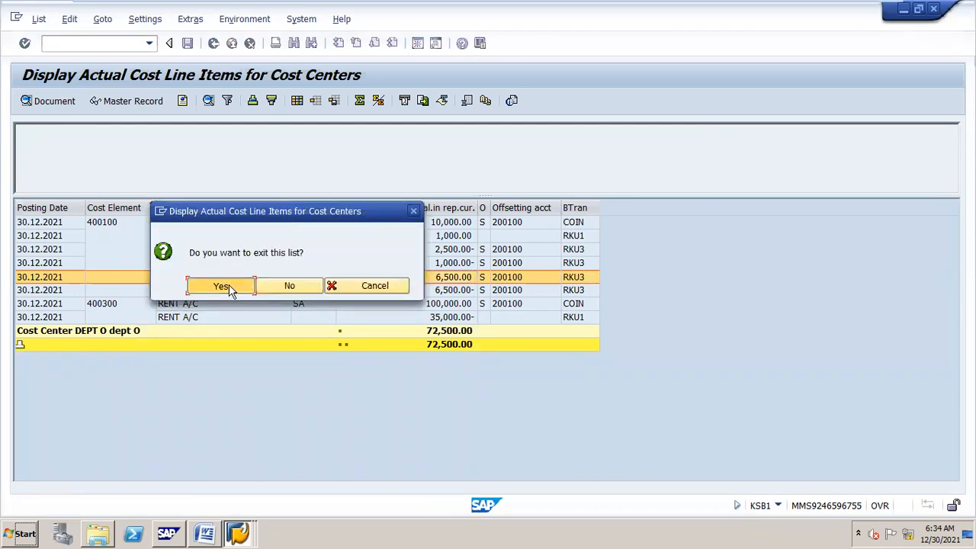
{"action": "left_click", "coordinate": [228, 284]}
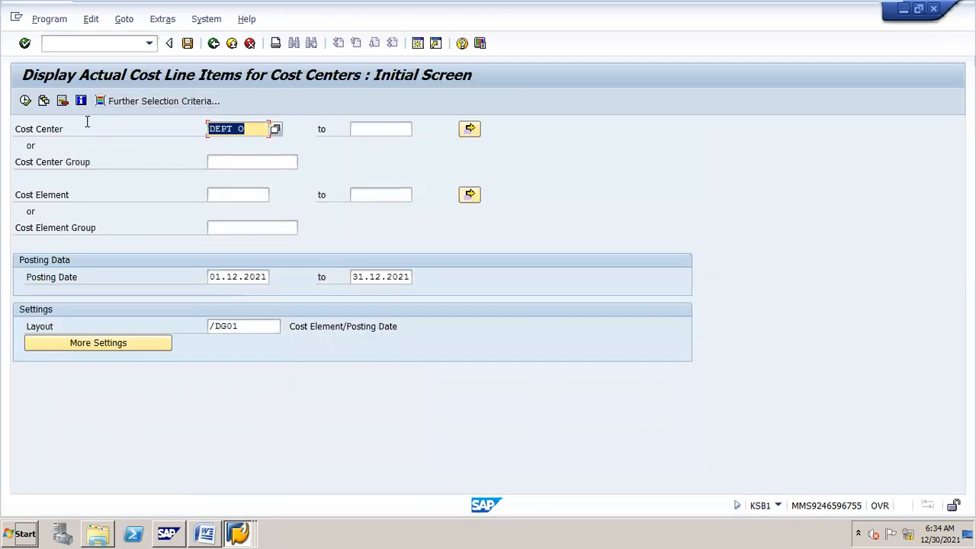
{"action": "left_click", "coordinate": [26, 101]}
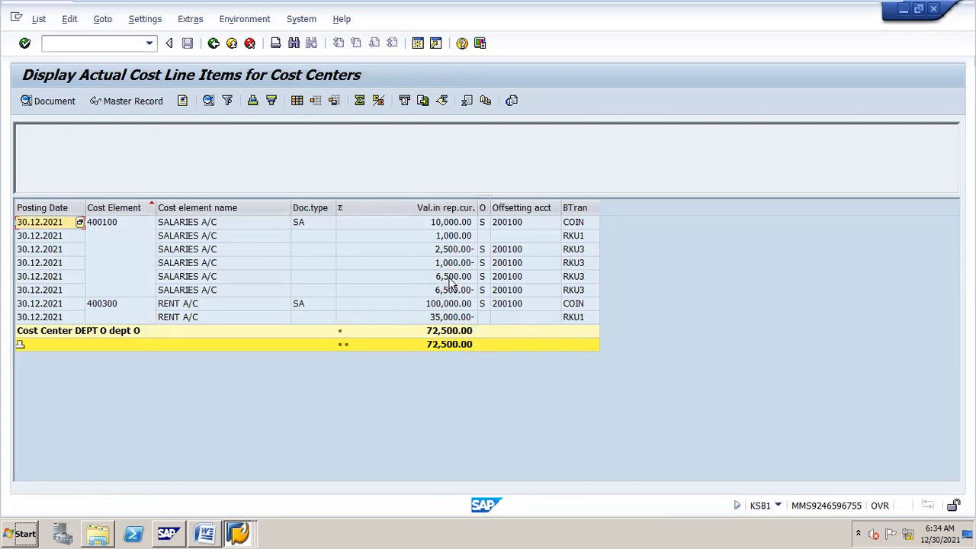
Step: Display the source document of the 35,000.00- RENT A/C line
{"action": "left_click", "coordinate": [455, 305]}
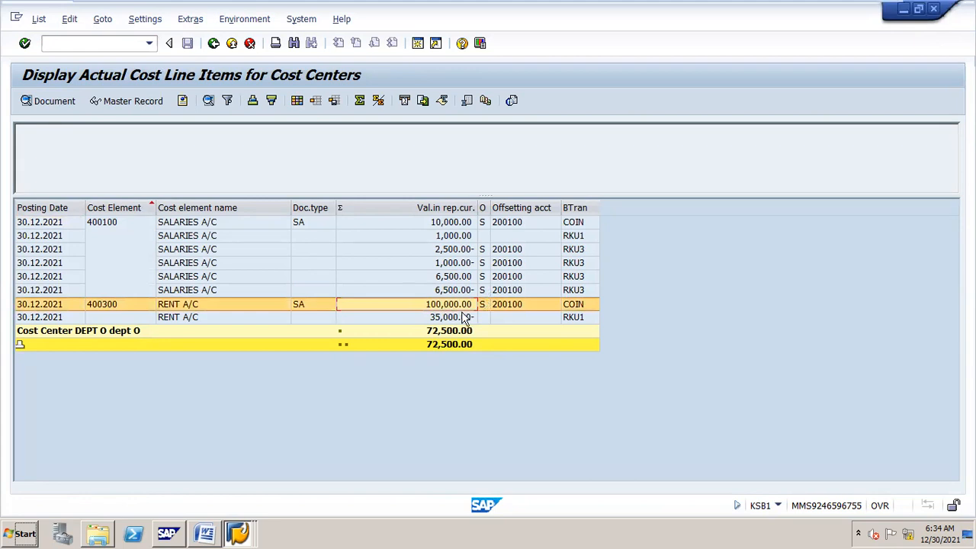
{"action": "left_click", "coordinate": [460, 317]}
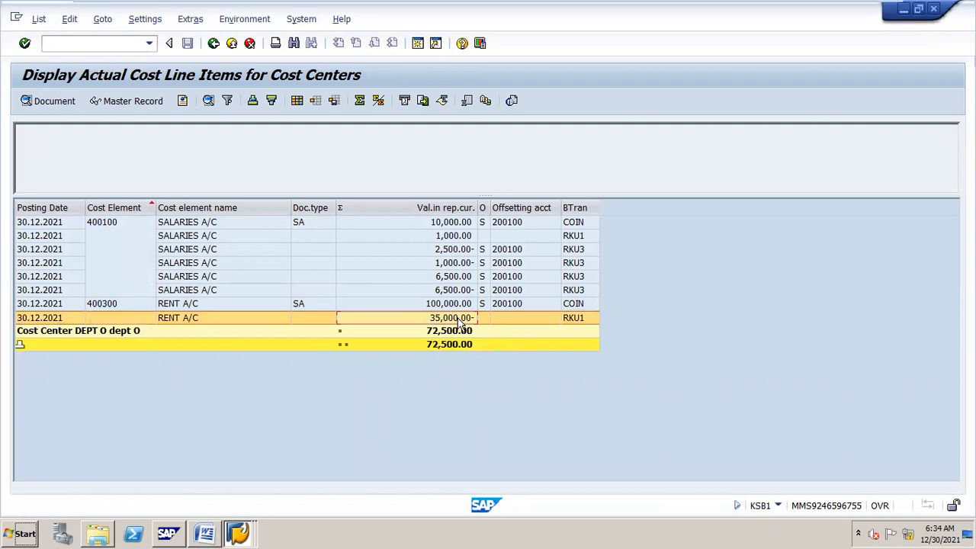
{"action": "double_click", "coordinate": [462, 323]}
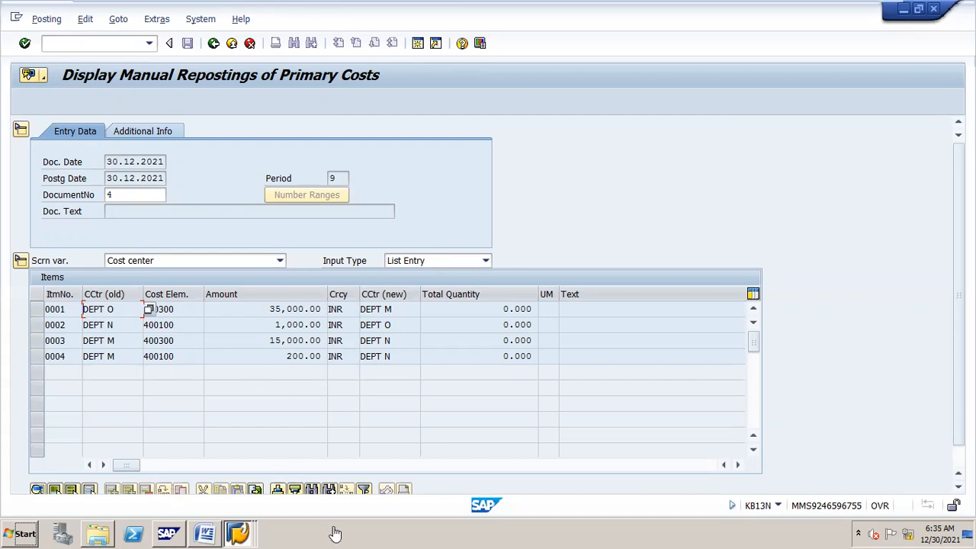
Step: Read the Period lock: okp1 notes in the costel ement Word document, then return to SAP
{"action": "mouse_move", "coordinate": [204, 533]}
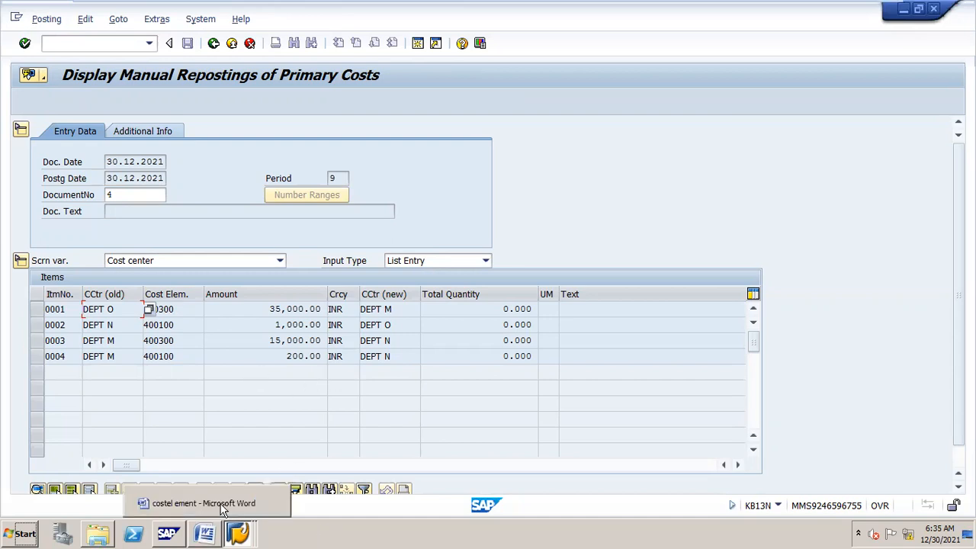
{"action": "left_click", "coordinate": [216, 511]}
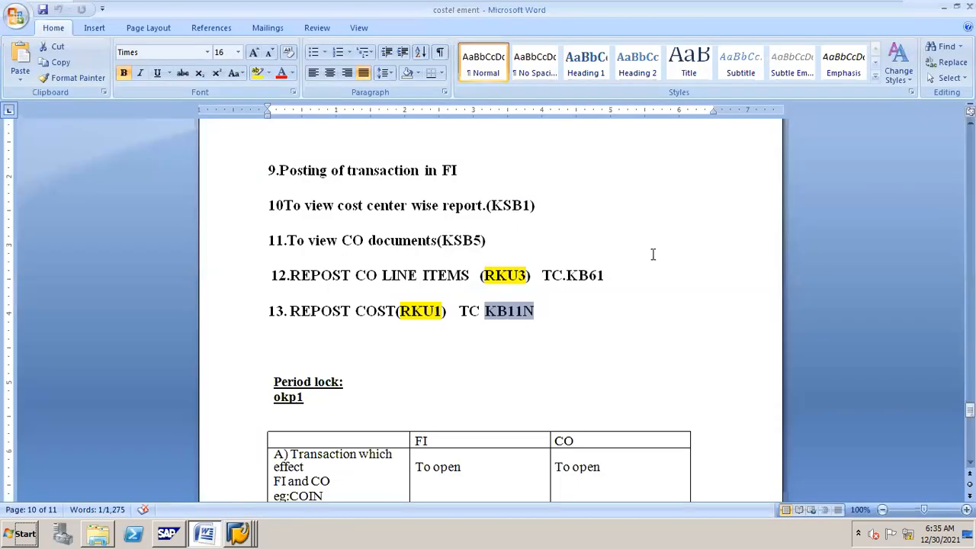
{"action": "mouse_move", "coordinate": [969, 410]}
{"action": "left_mouse_down"}
{"action": "mouse_move", "coordinate": [969, 425]}
{"action": "mouse_move", "coordinate": [969, 412]}
{"action": "left_mouse_up"}
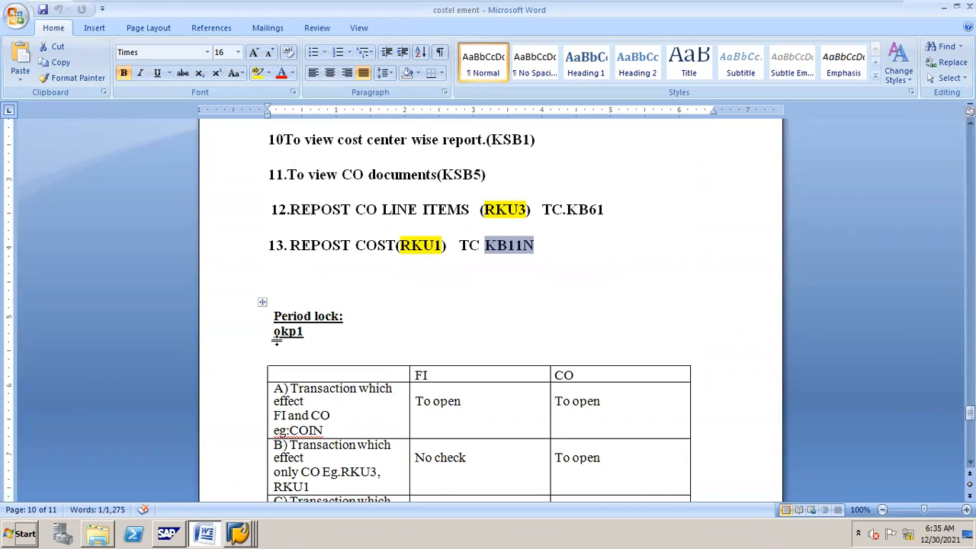
{"action": "key", "text": "alt+Tab"}
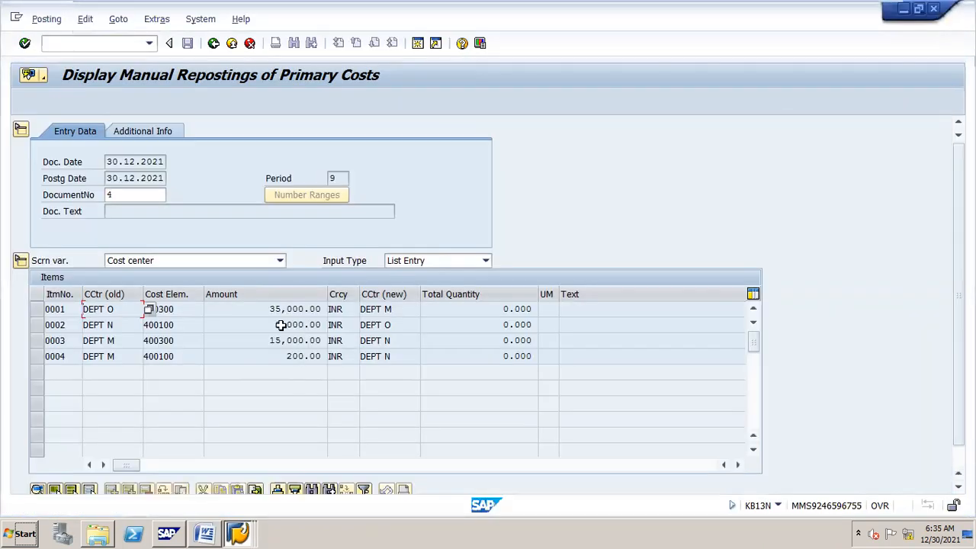
Step: Start the OKP1 period lock transaction for controlling area N16 and pick the version
{"action": "left_click", "coordinate": [120, 42]}
{"action": "type", "text": "/N"}
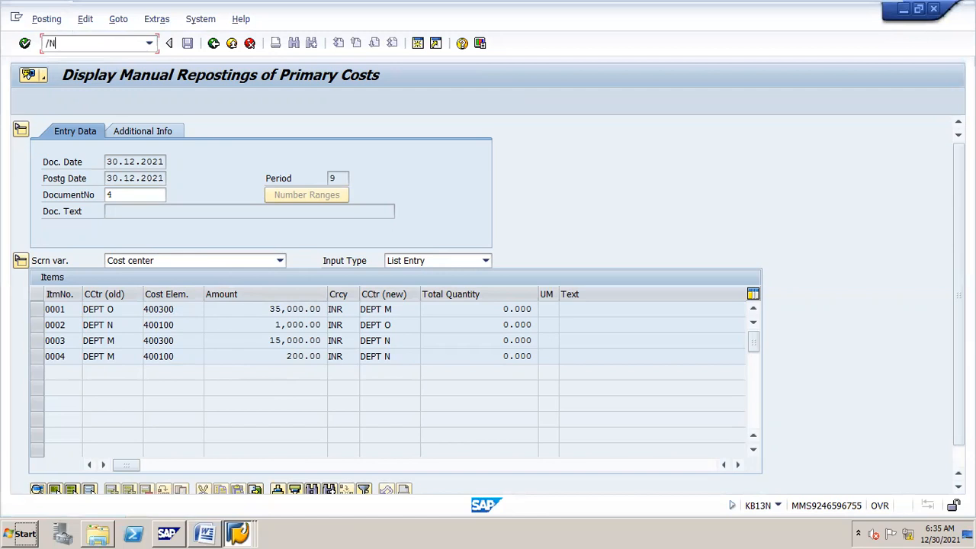
{"action": "type", "text": "OKP1"}
{"action": "key", "text": "Return"}
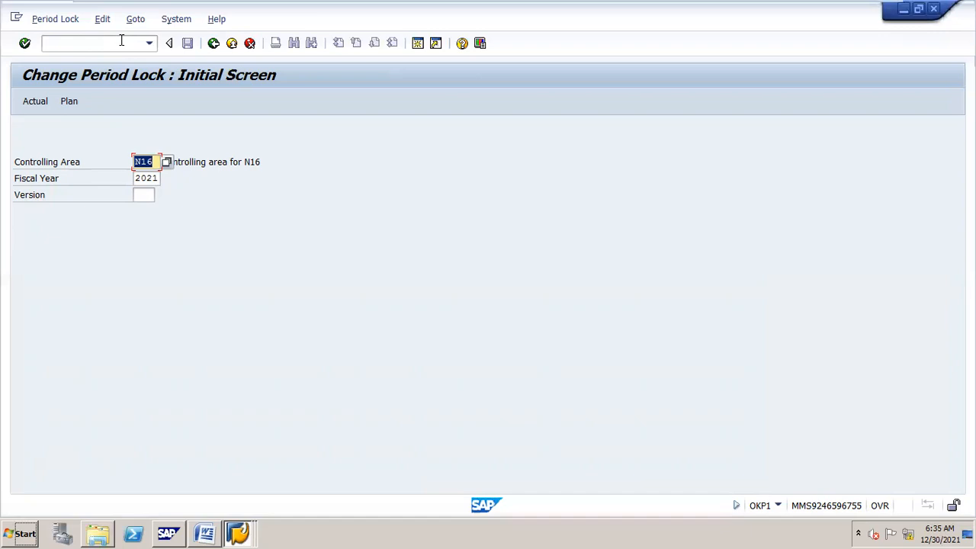
{"action": "key", "text": "Return"}
{"action": "left_click", "coordinate": [161, 195]}
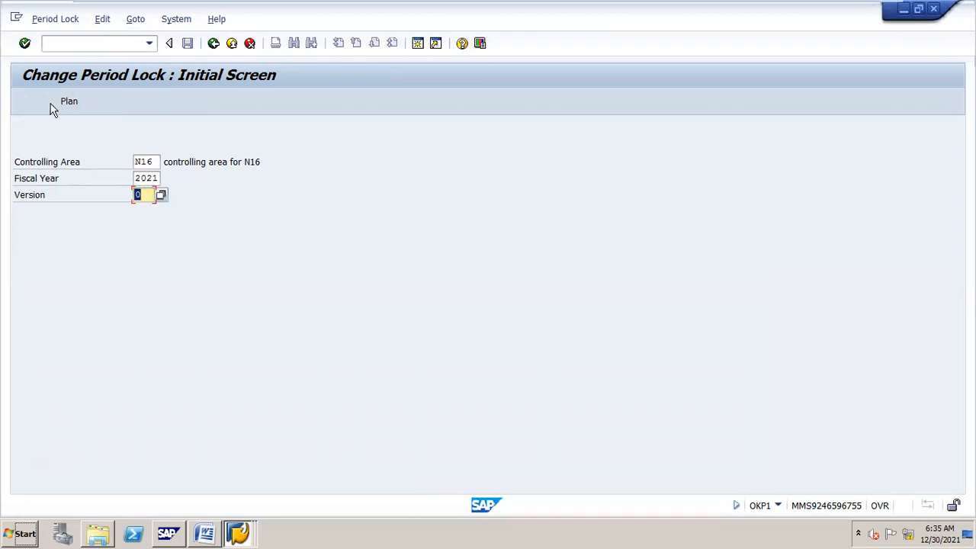
Step: Lock period 09 for all actual transactions and save
{"action": "left_click", "coordinate": [46, 102]}
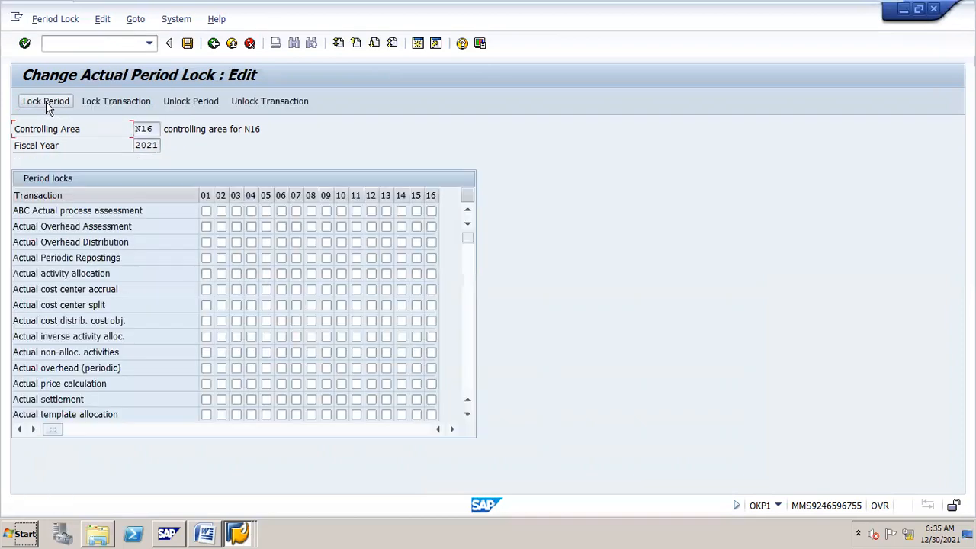
{"action": "left_click", "coordinate": [371, 195]}
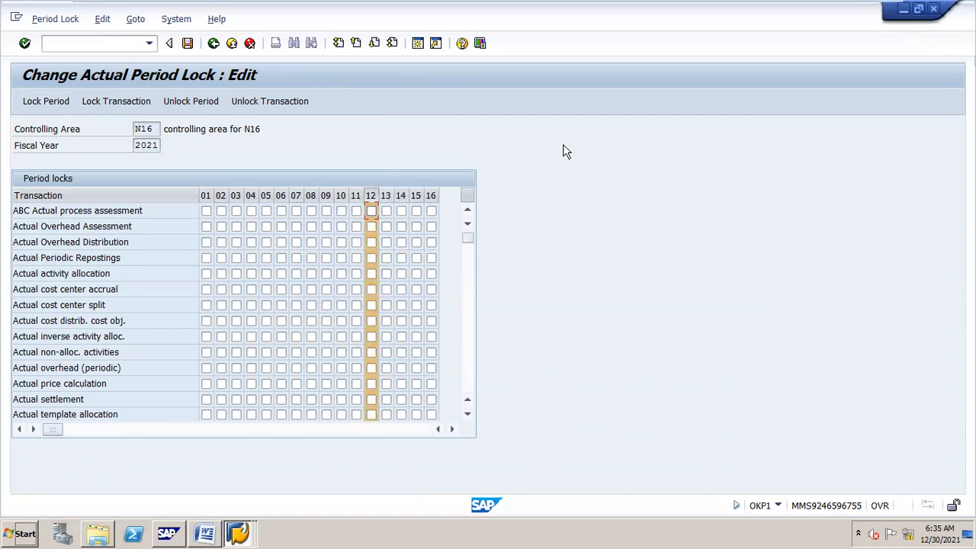
{"action": "left_click", "coordinate": [325, 195]}
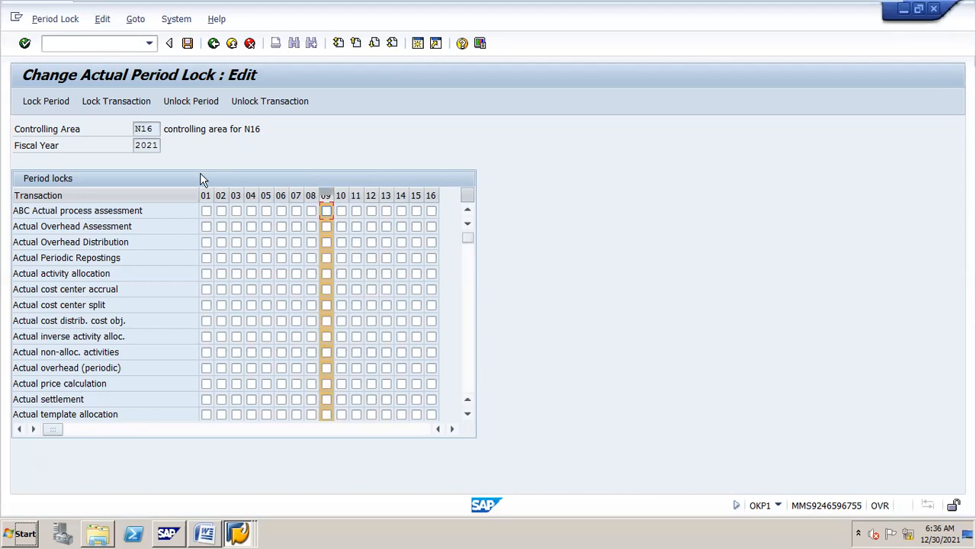
{"action": "left_click", "coordinate": [45, 100]}
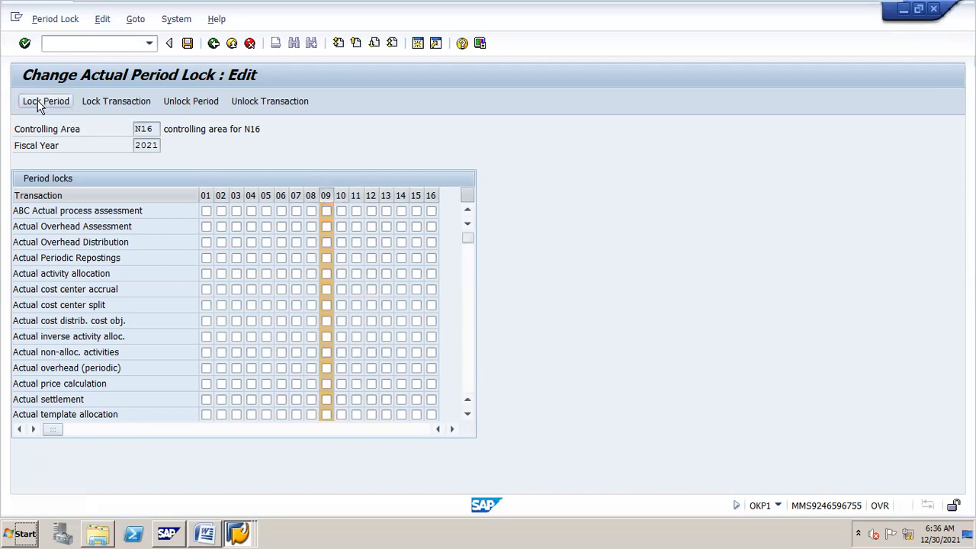
{"action": "left_click", "coordinate": [188, 44]}
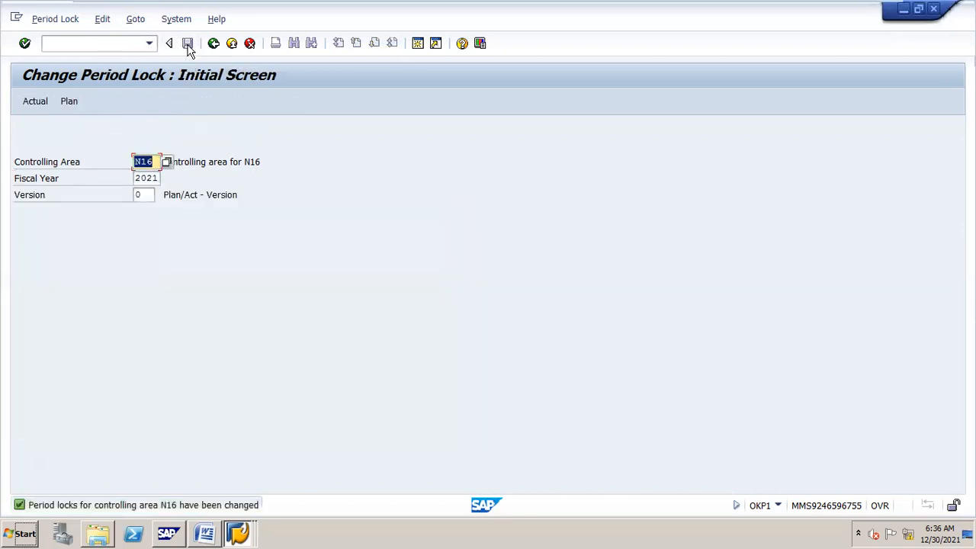
Step: Lock actual period 01 for all transactions and save
{"action": "left_click", "coordinate": [42, 106]}
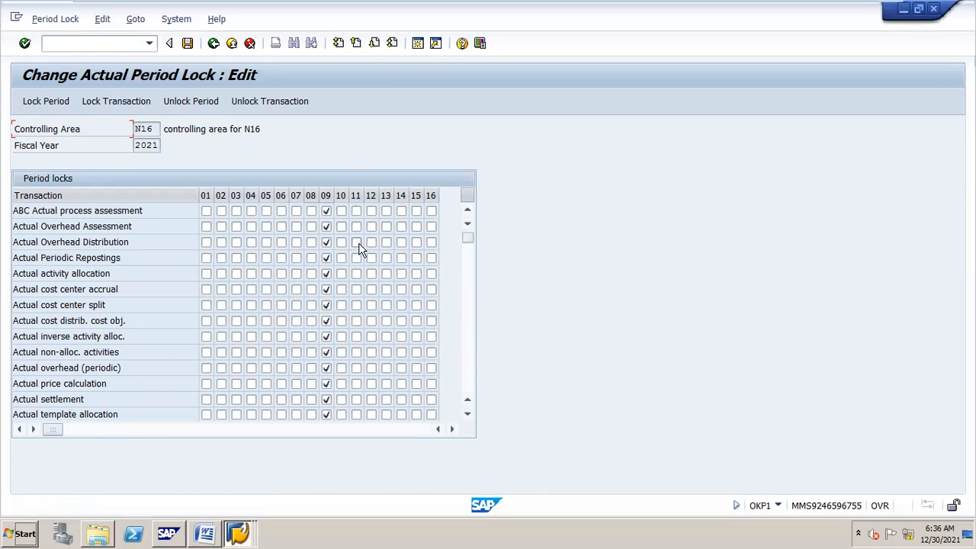
{"action": "left_click", "coordinate": [205, 194]}
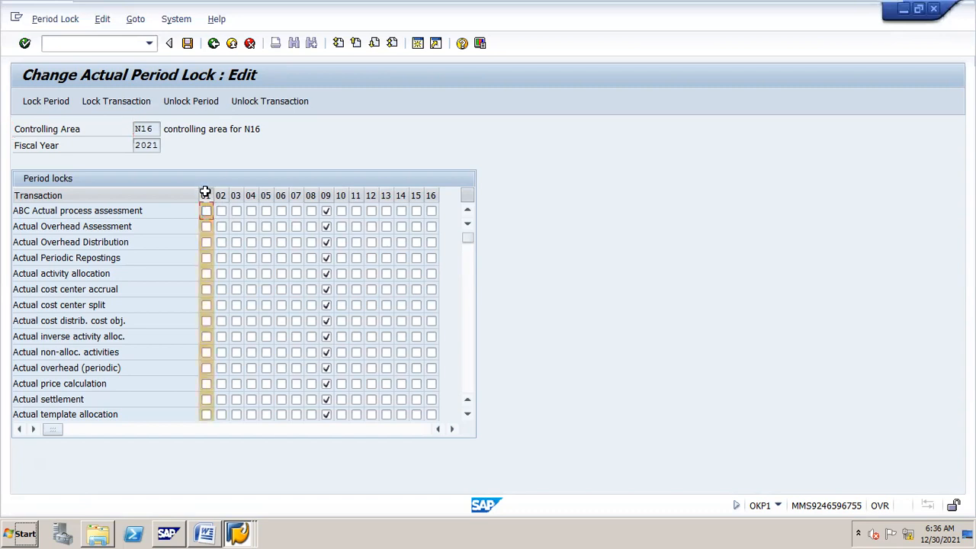
{"action": "left_click", "coordinate": [36, 101]}
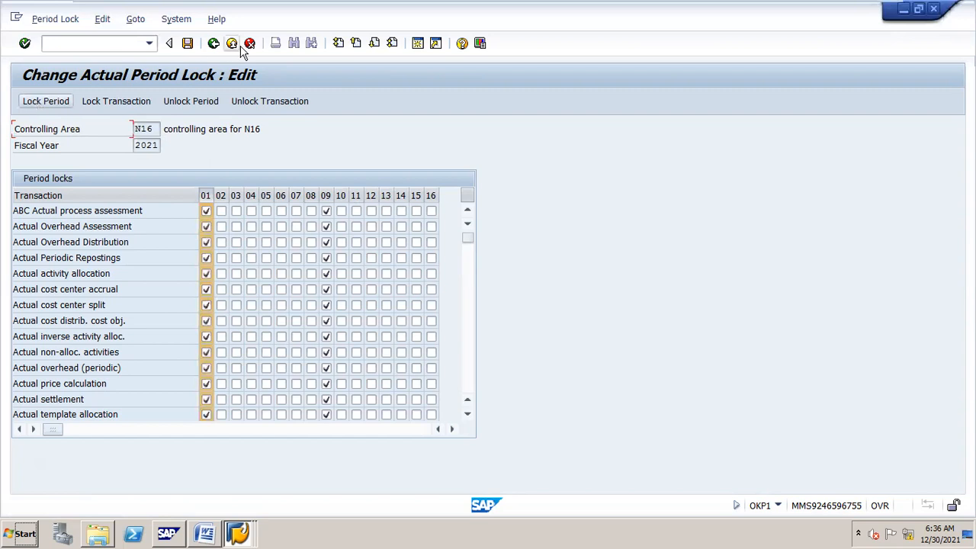
{"action": "left_click", "coordinate": [188, 43]}
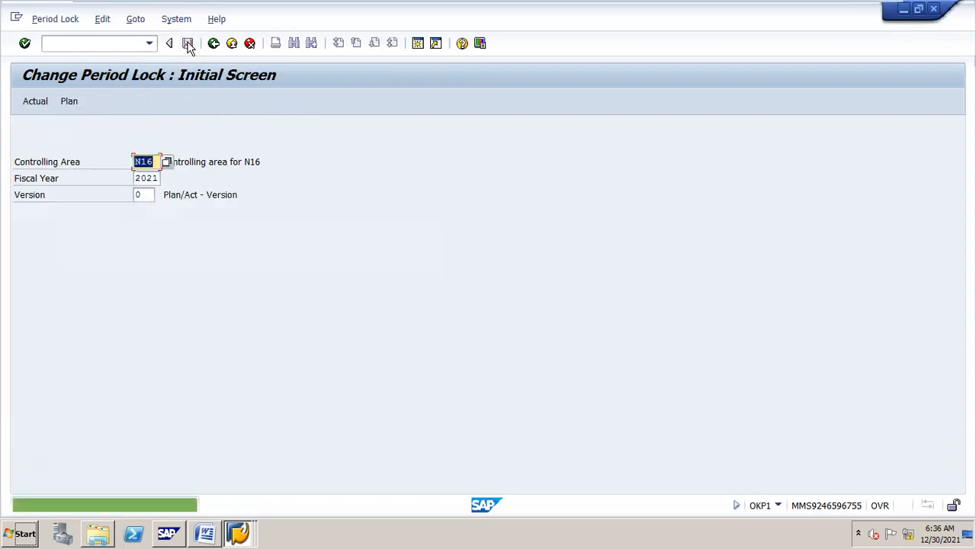
{"action": "key", "text": "Return"}
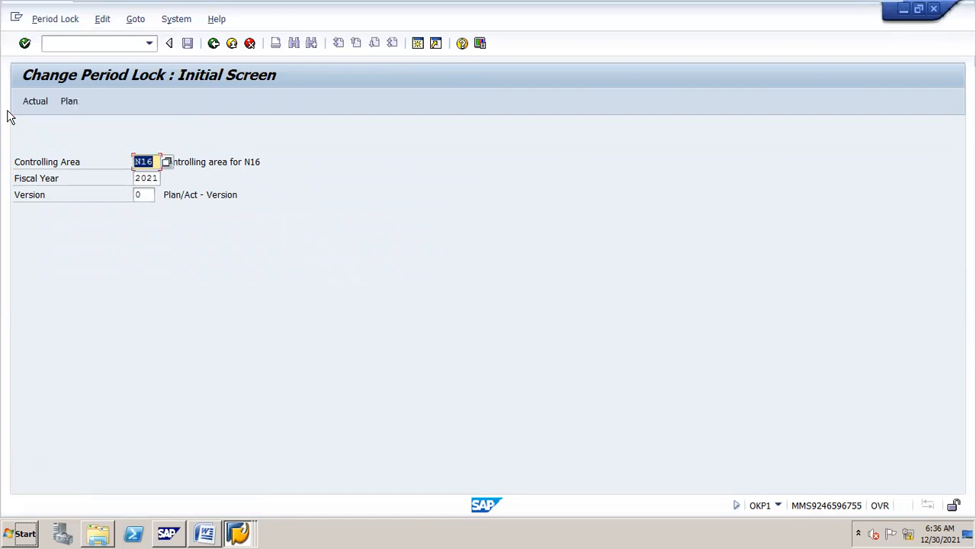
Step: Unlock actual periods 01 and 09 for all transactions and save
{"action": "left_click", "coordinate": [28, 104]}
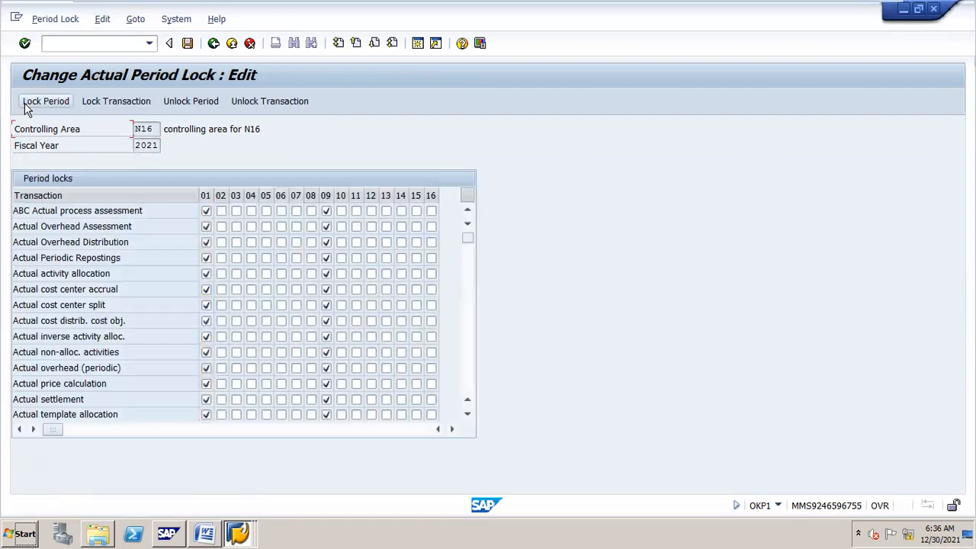
{"action": "left_click", "coordinate": [205, 195]}
{"action": "left_click", "coordinate": [208, 108]}
{"action": "left_click", "coordinate": [208, 107]}
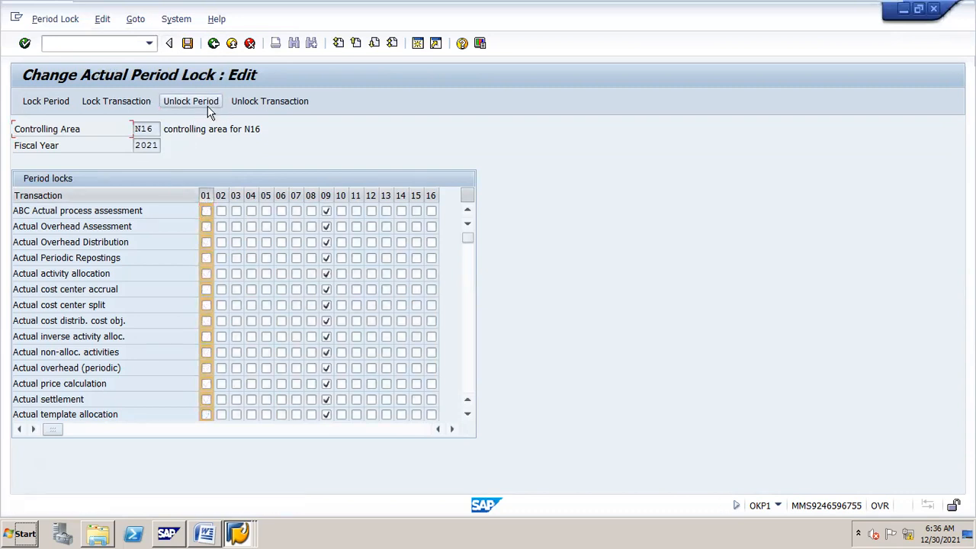
{"action": "left_click", "coordinate": [323, 192]}
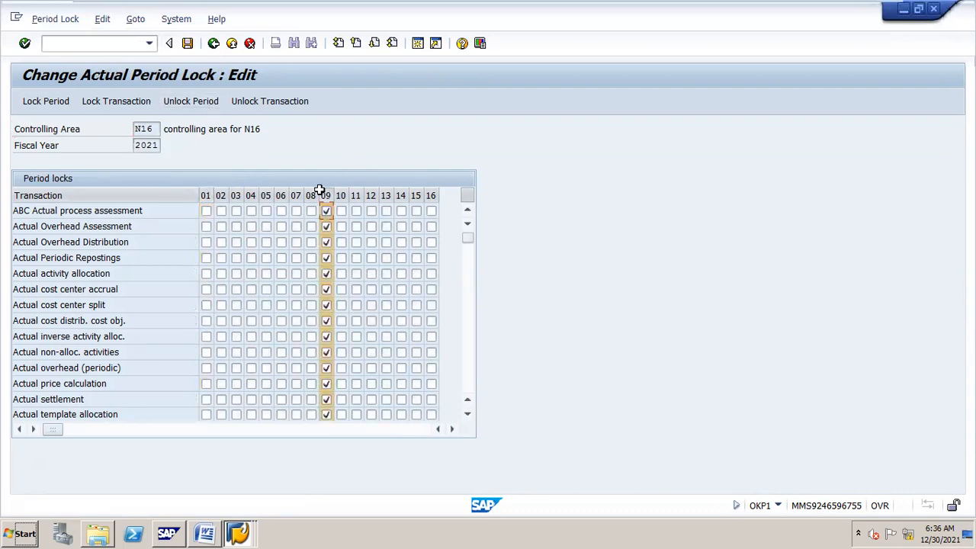
{"action": "left_click", "coordinate": [189, 106]}
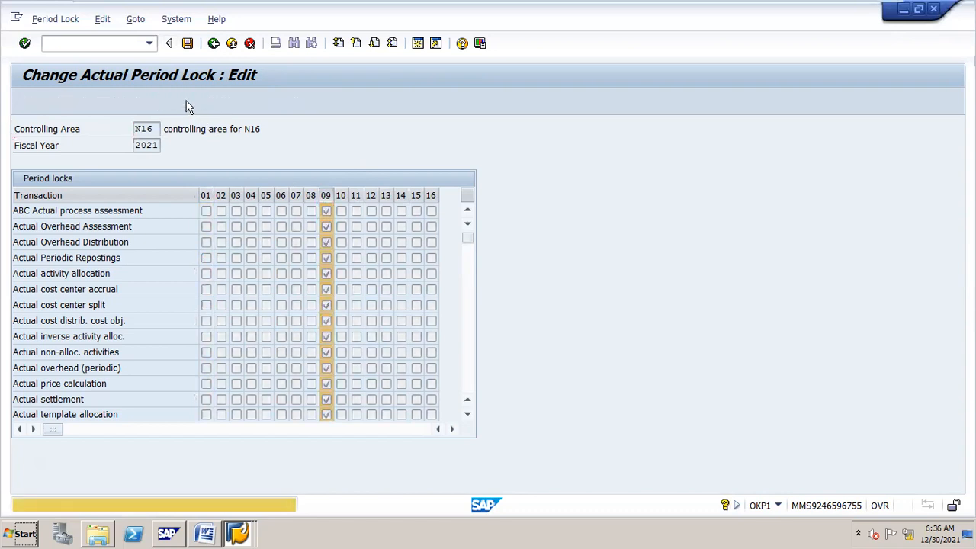
{"action": "left_click", "coordinate": [188, 43]}
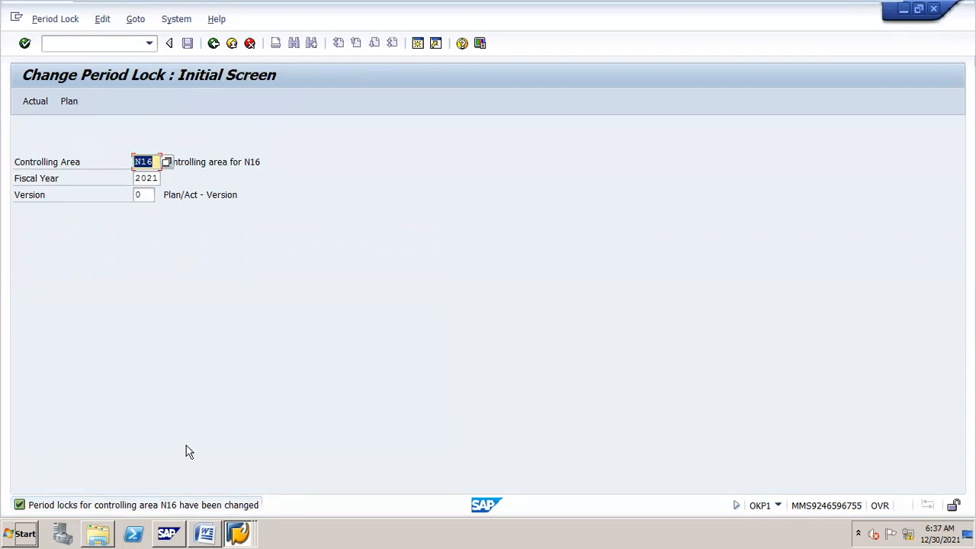
{"action": "mouse_move", "coordinate": [211, 516]}
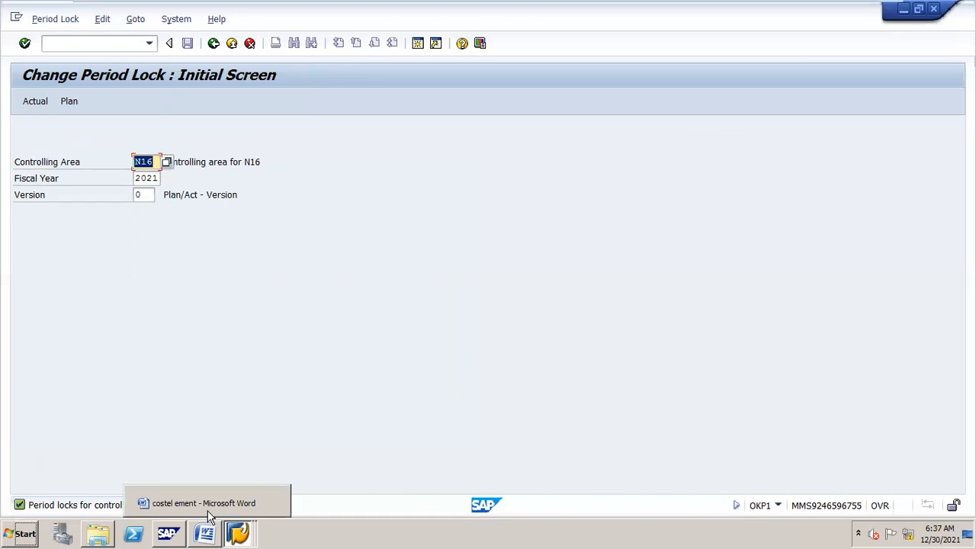
Step: Scroll through the period lock notes in the costel ement document, then close Word
{"action": "left_click", "coordinate": [207, 509]}
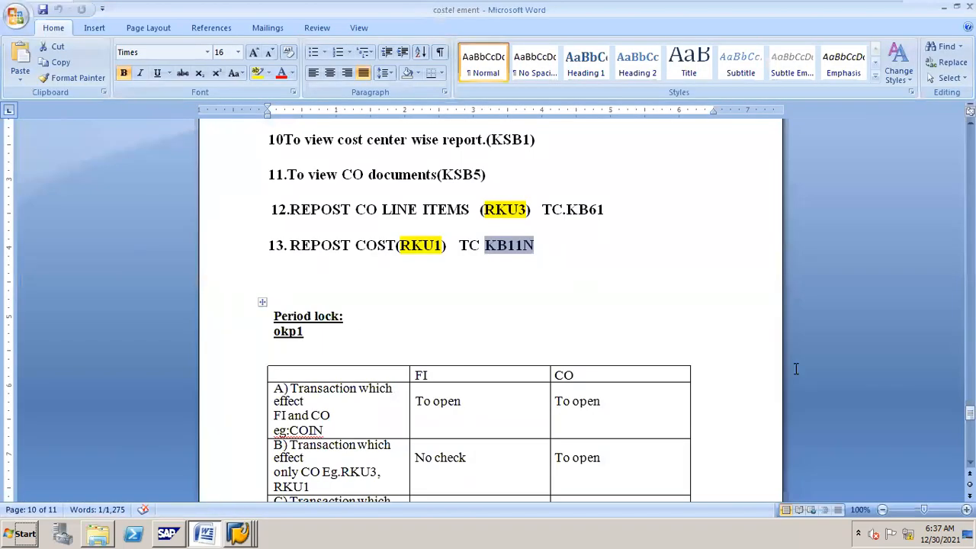
{"action": "left_click_drag", "start_coordinate": [969, 412], "coordinate": [970, 299]}
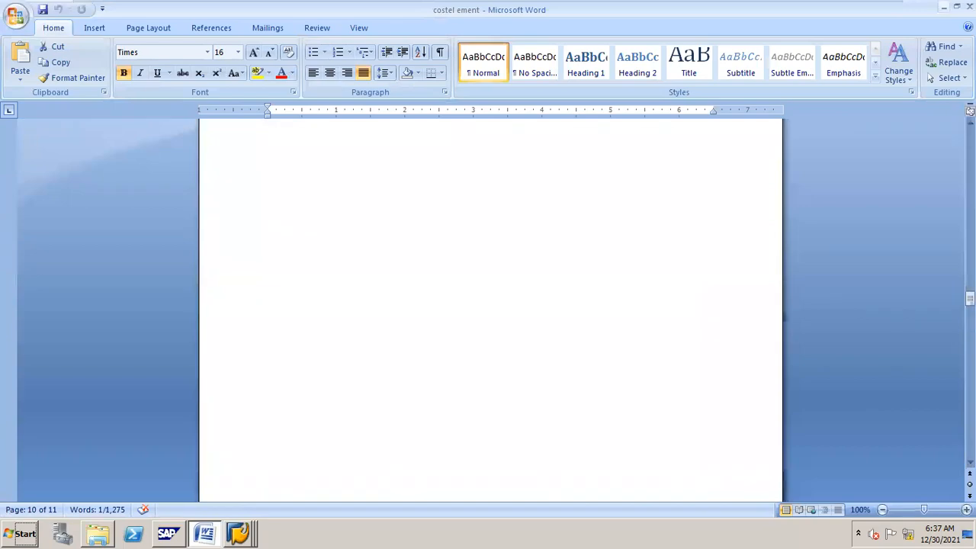
{"action": "left_click", "coordinate": [969, 6]}
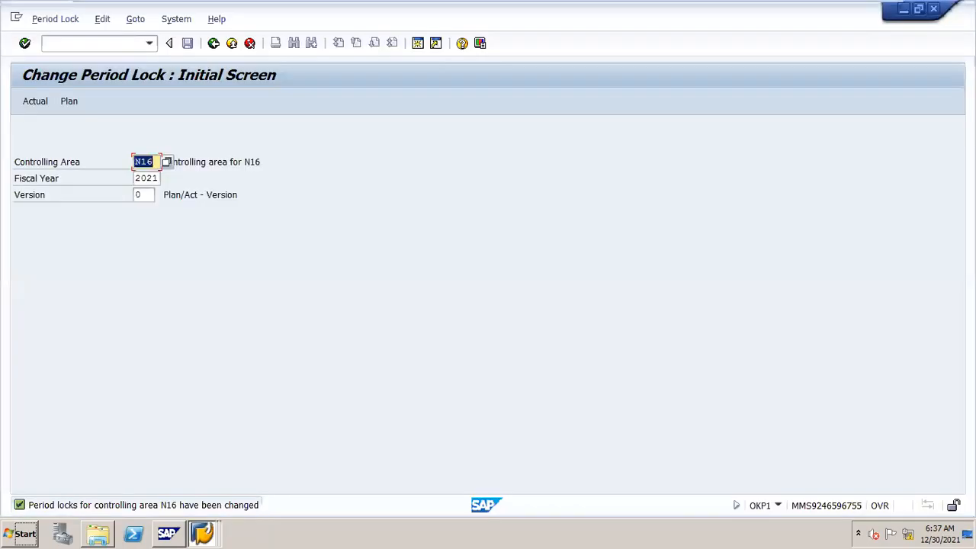
Step: Minimize the SAP windows and open online rec ledger from the MY CO CLASS folder
{"action": "left_click", "coordinate": [907, 12]}
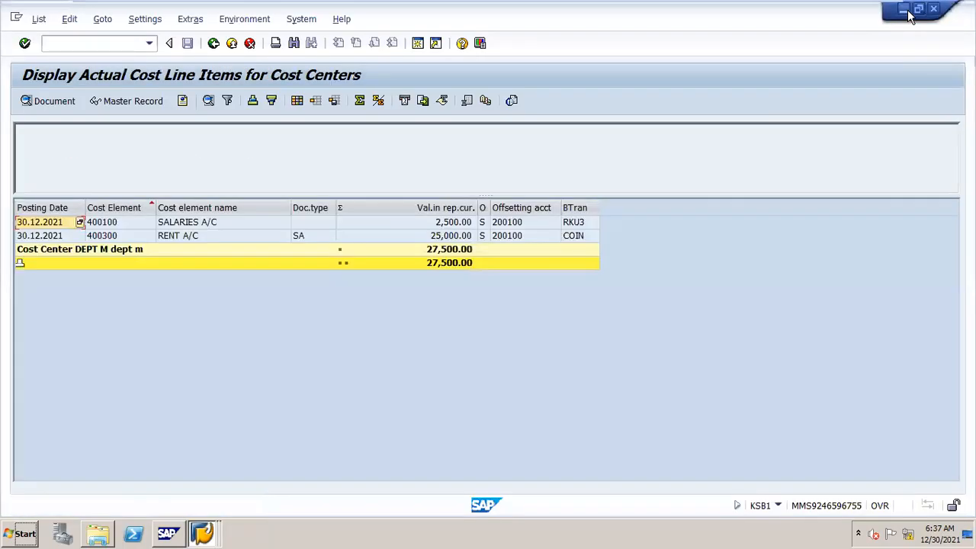
{"action": "left_click", "coordinate": [907, 12]}
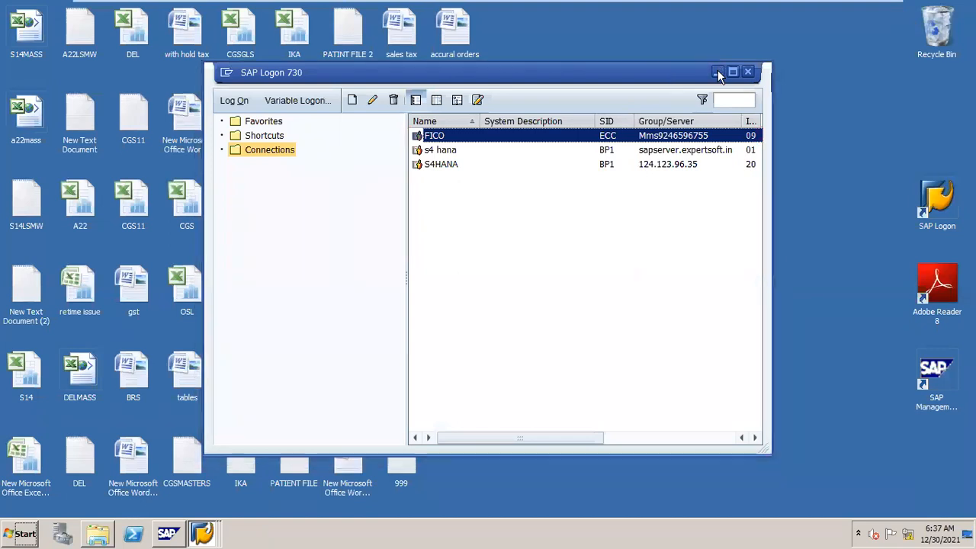
{"action": "left_click", "coordinate": [717, 72]}
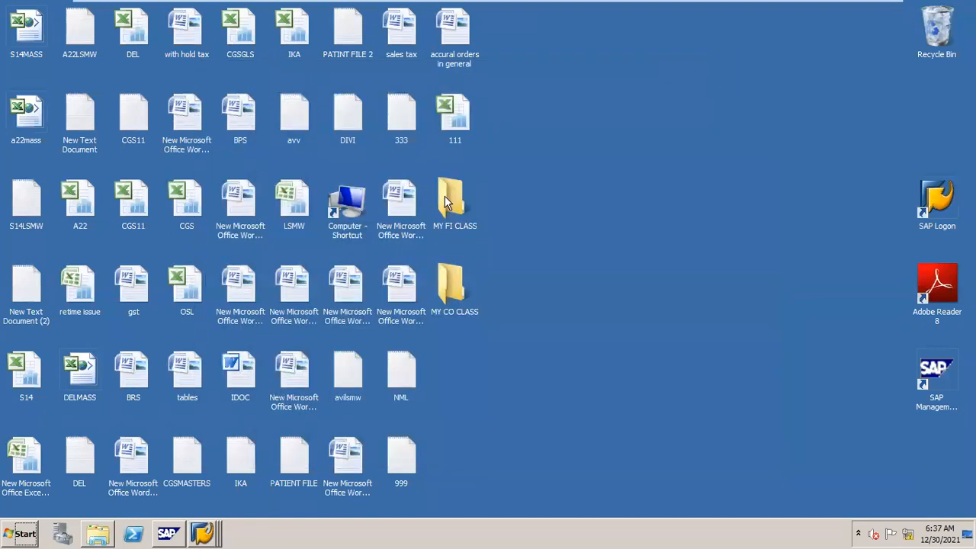
{"action": "double_click", "coordinate": [448, 281]}
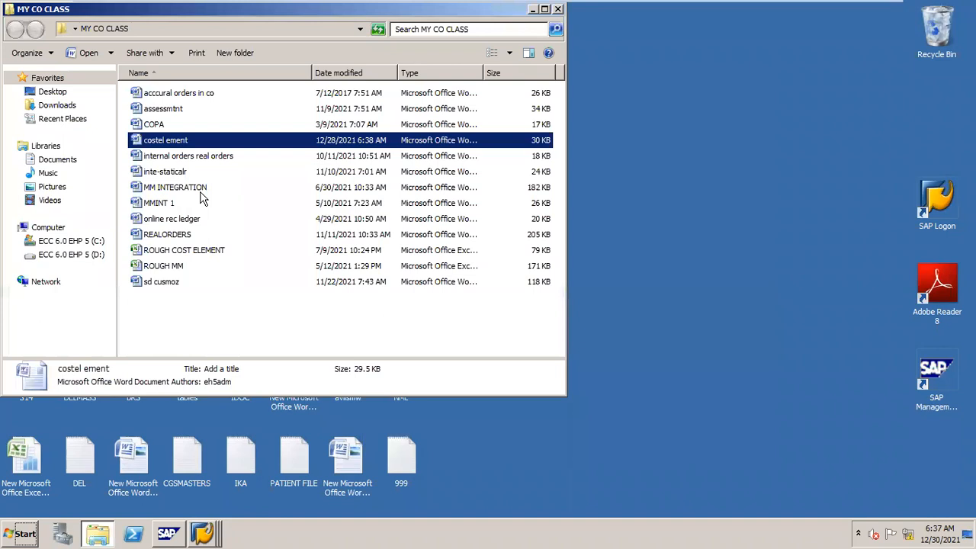
{"action": "key", "text": "o"}
{"action": "key", "text": "Return"}
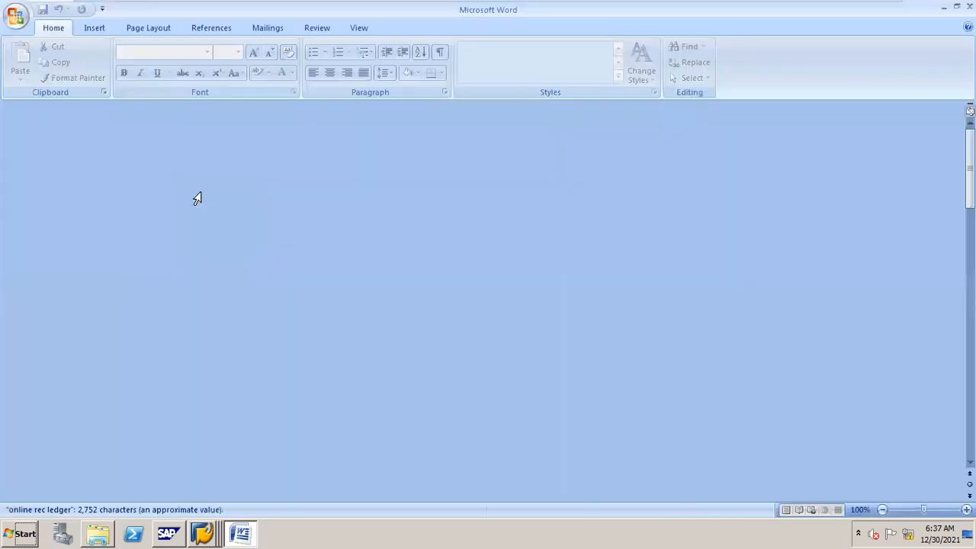
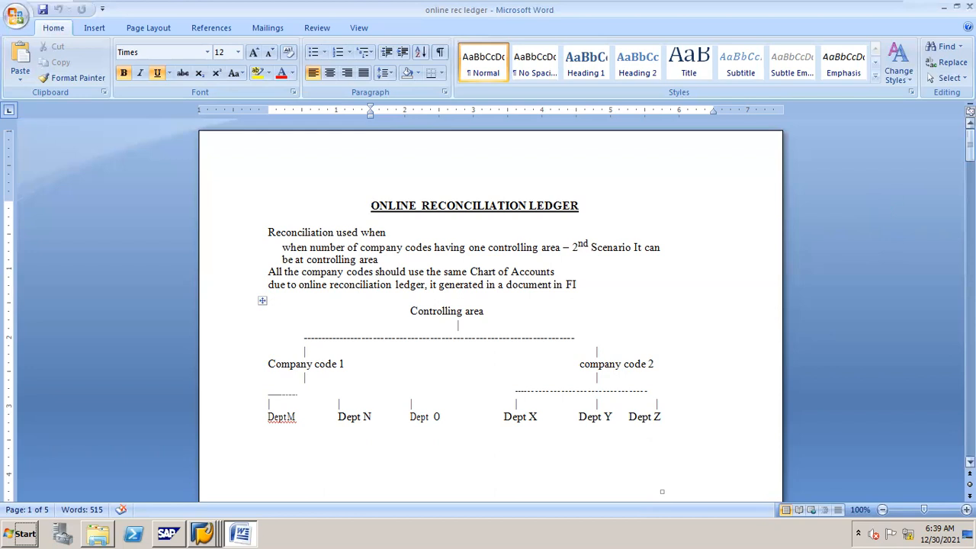
Step: Scroll the Word notes down to the department diagram and place the cursor after DeptM
{"action": "left_click_drag", "start_coordinate": [970, 148], "coordinate": [969, 164]}
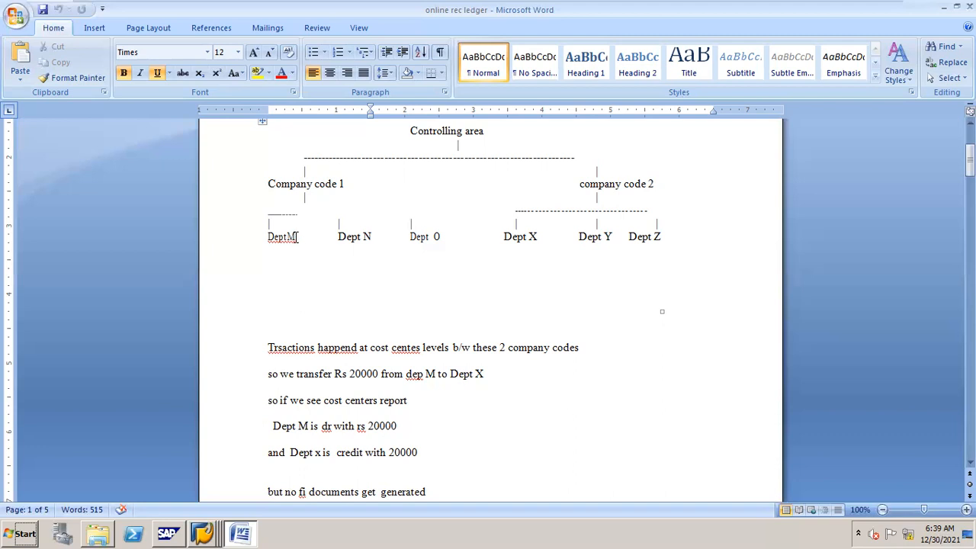
{"action": "left_click", "coordinate": [297, 236]}
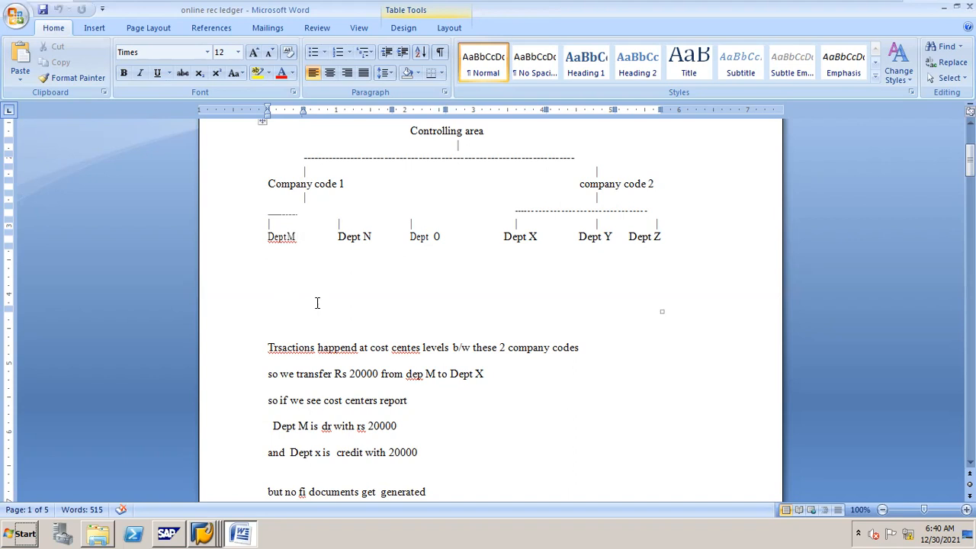
Step: Add -20000 on a new line under DeptM and 20000 beside Dept X
{"action": "key", "text": "Return"}
{"action": "type", "text": "-20000"}
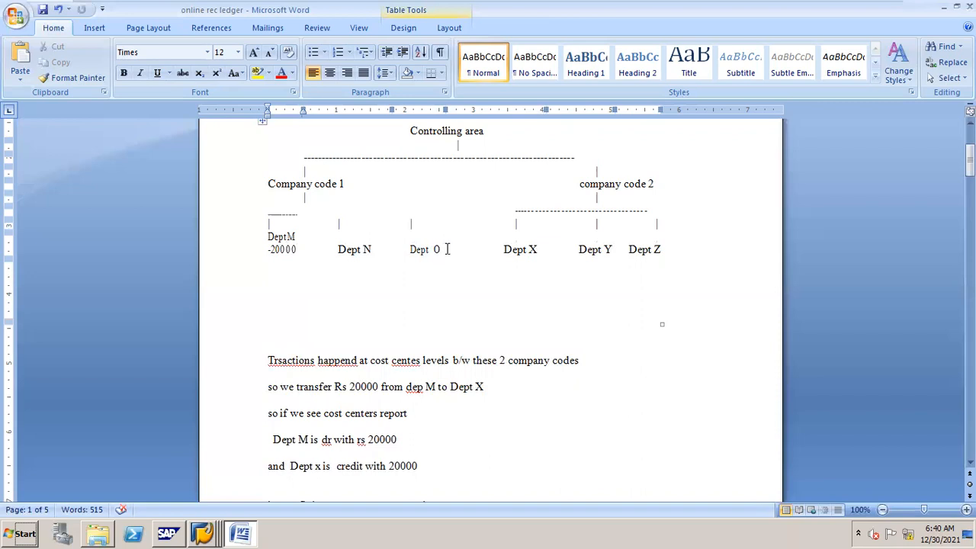
{"action": "left_click", "coordinate": [539, 249]}
{"action": "type", "text": "20000"}
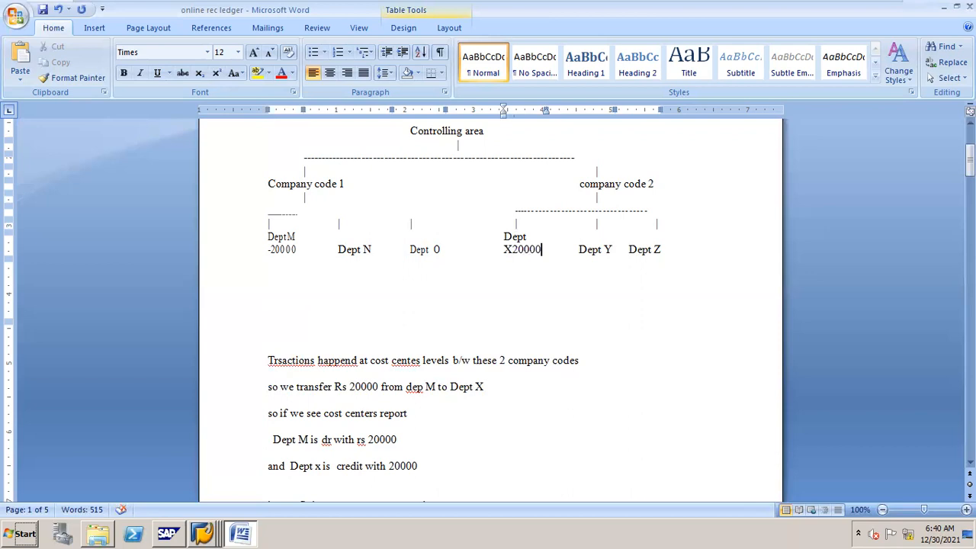
Step: Redo the DeptM amounts so 20000 and -20000 appear on separate lines beneath it
{"action": "left_click", "coordinate": [301, 248]}
{"action": "key", "text": "BackSpace"}
{"action": "key", "text": "BackSpace"}
{"action": "key", "text": "BackSpace"}
{"action": "key", "text": "BackSpace"}
{"action": "key", "text": "BackSpace"}
{"action": "key", "text": "BackSpace"}
{"action": "key", "text": "BackSpace"}
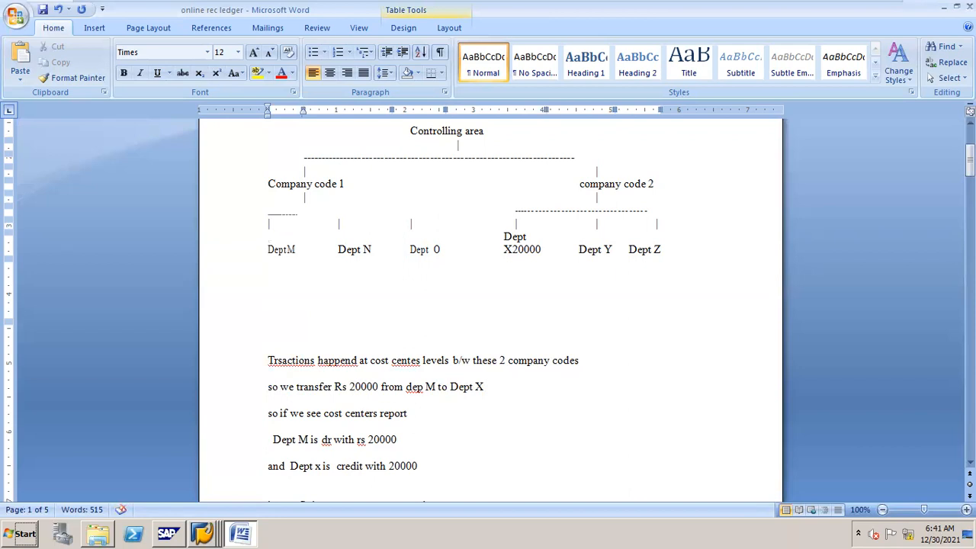
{"action": "key", "text": "Return"}
{"action": "type", "text": "200000"}
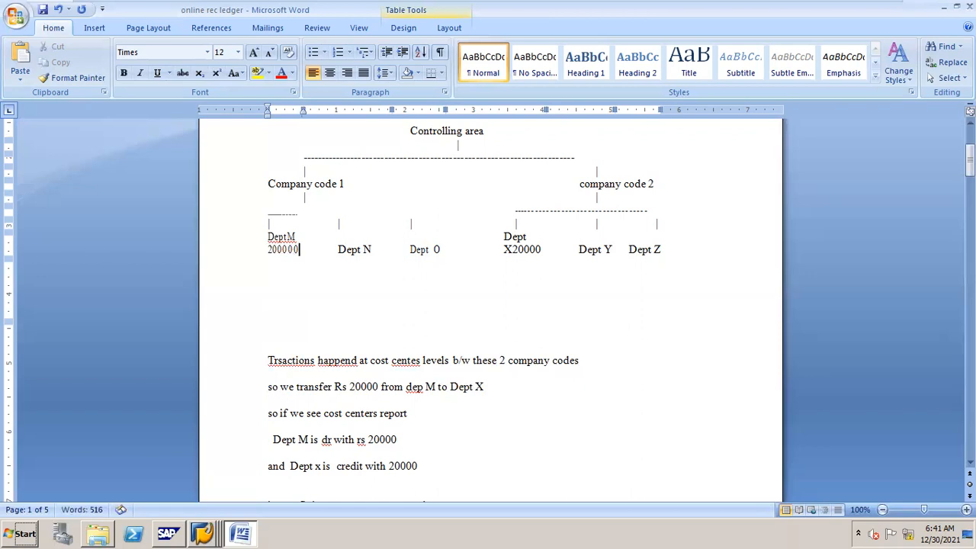
{"action": "key", "text": "BackSpace"}
{"action": "key", "text": "Return"}
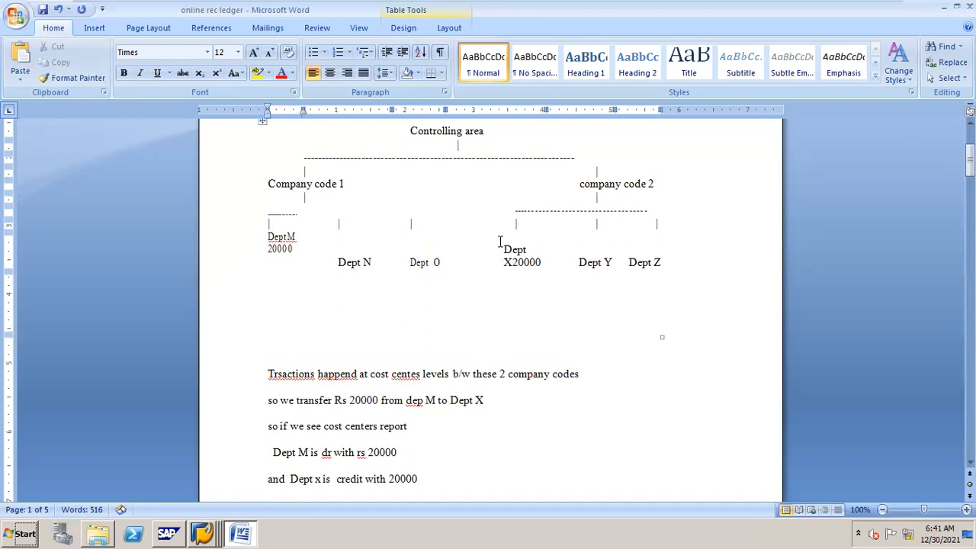
{"action": "type", "text": "-20000"}
{"action": "key", "text": "alt+Tab"}
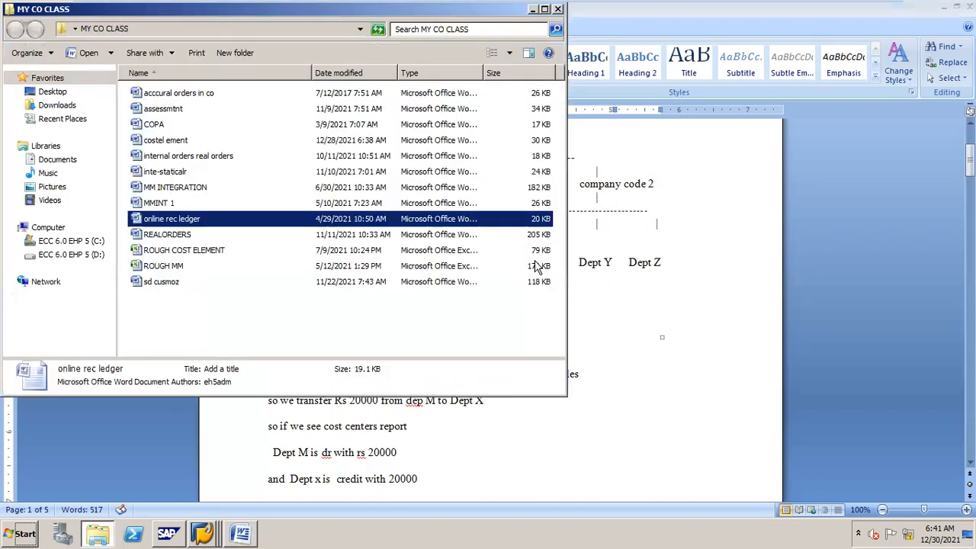
{"action": "left_click", "coordinate": [557, 10]}
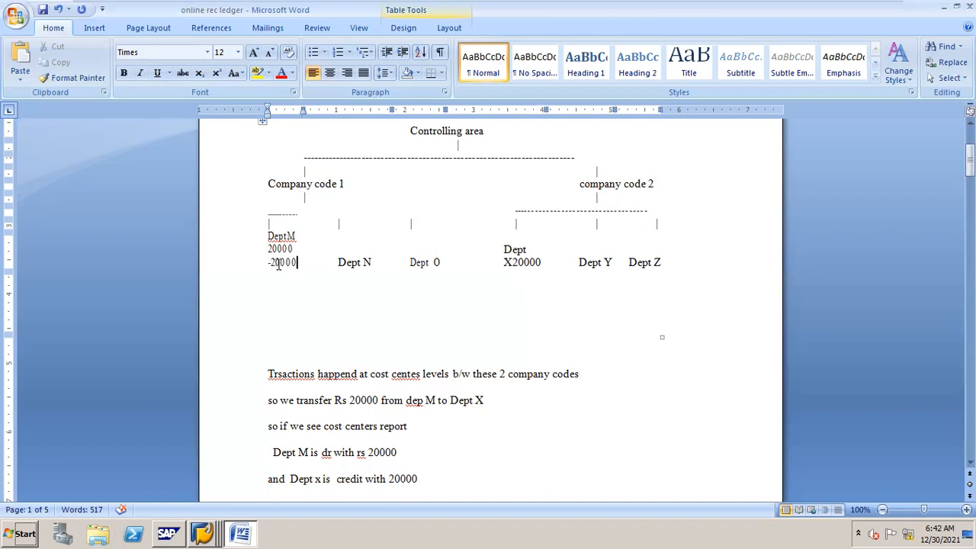
Step: Type -20000 after Dept N, then delete the digits so it reads 'Dept N-'
{"action": "left_click", "coordinate": [373, 263]}
{"action": "type", "text": "-20000"}
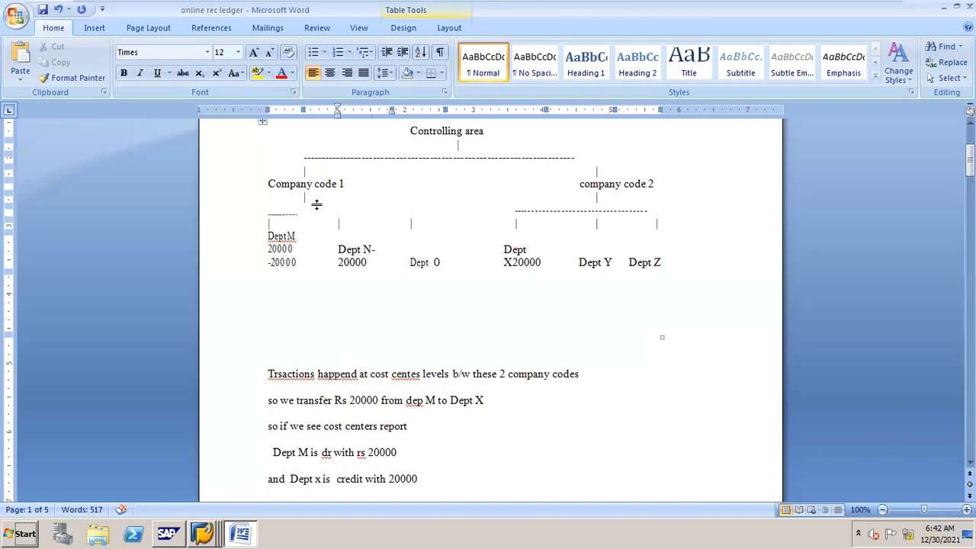
{"action": "key", "text": "Delete"}
{"action": "key", "text": "Delete"}
{"action": "key", "text": "Delete"}
{"action": "key", "text": "Delete"}
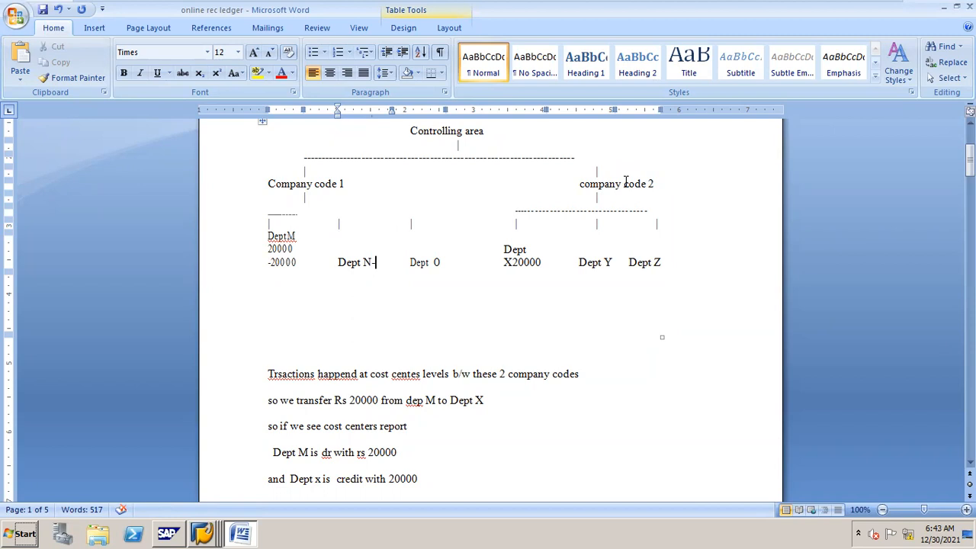
{"action": "left_click", "coordinate": [532, 262]}
{"action": "left_click", "coordinate": [272, 249]}
{"action": "left_click_drag", "start_coordinate": [270, 262], "coordinate": [295, 261]}
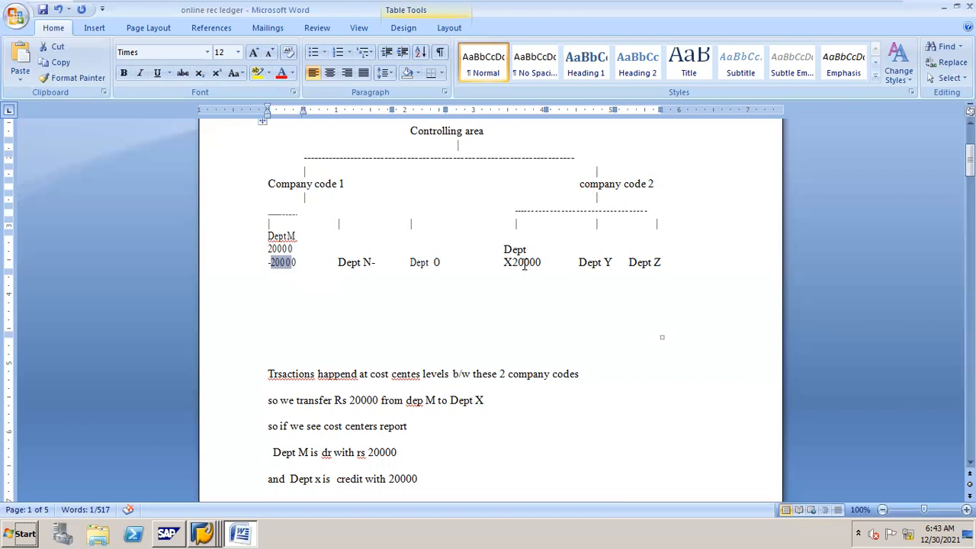
{"action": "left_click_drag", "start_coordinate": [276, 273], "coordinate": [288, 270]}
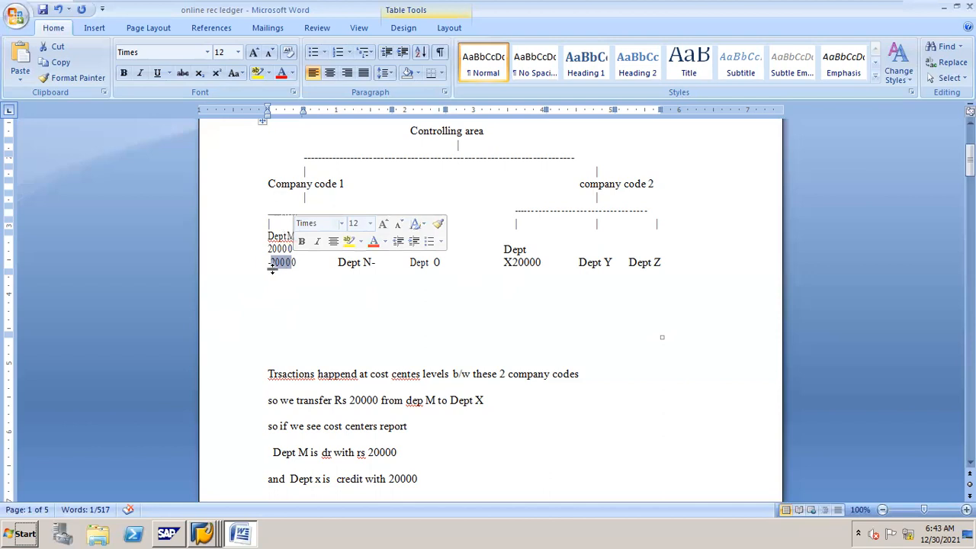
{"action": "left_click", "coordinate": [526, 265]}
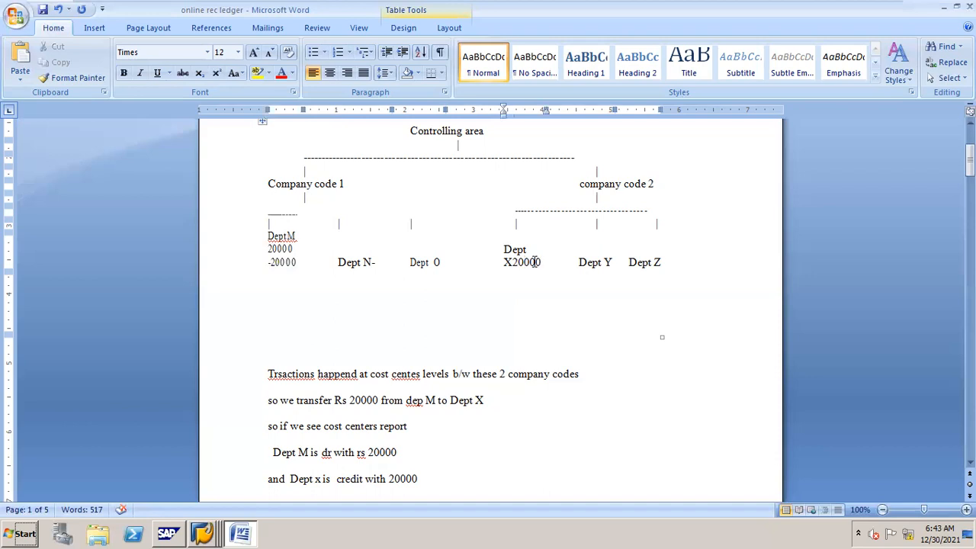
{"action": "left_click", "coordinate": [611, 184]}
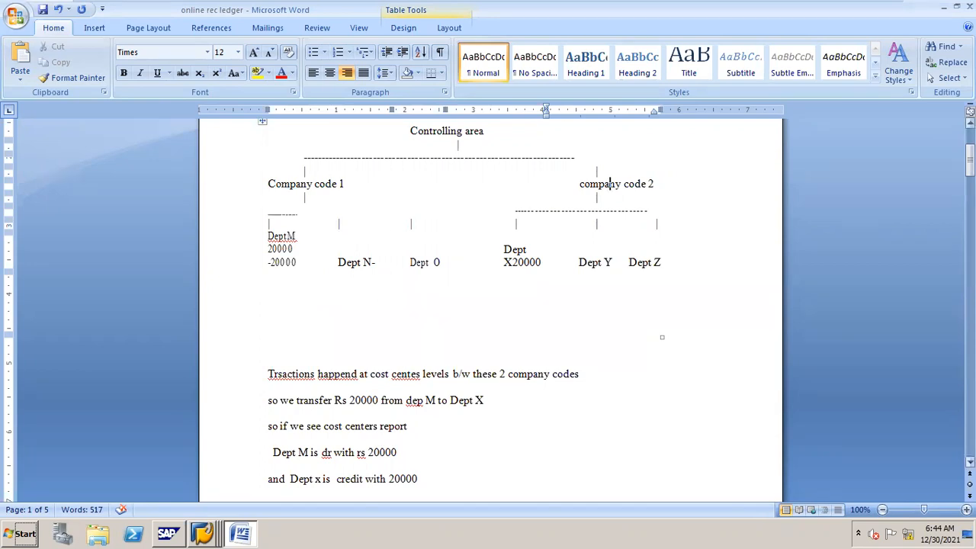
{"action": "left_click_drag", "start_coordinate": [970, 156], "coordinate": [970, 210]}
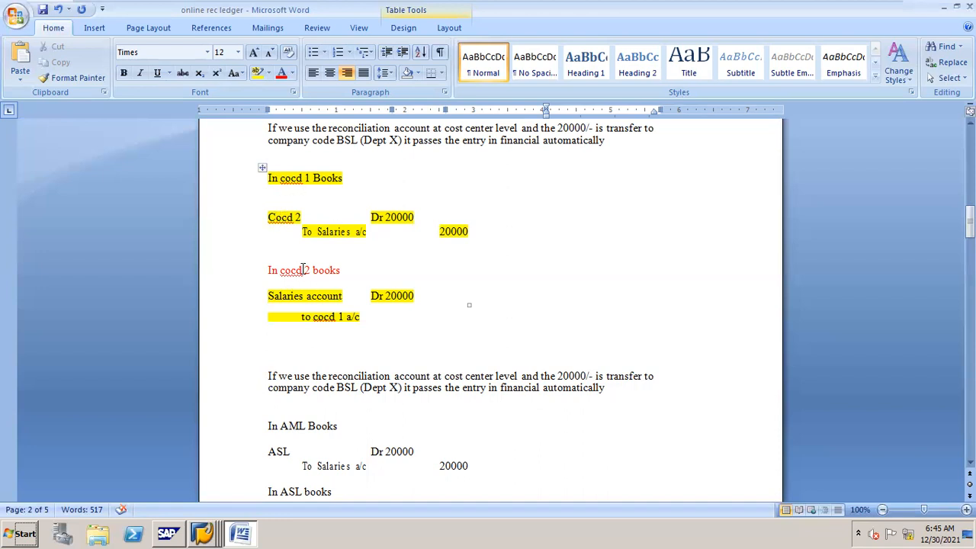
{"action": "left_click", "coordinate": [295, 217]}
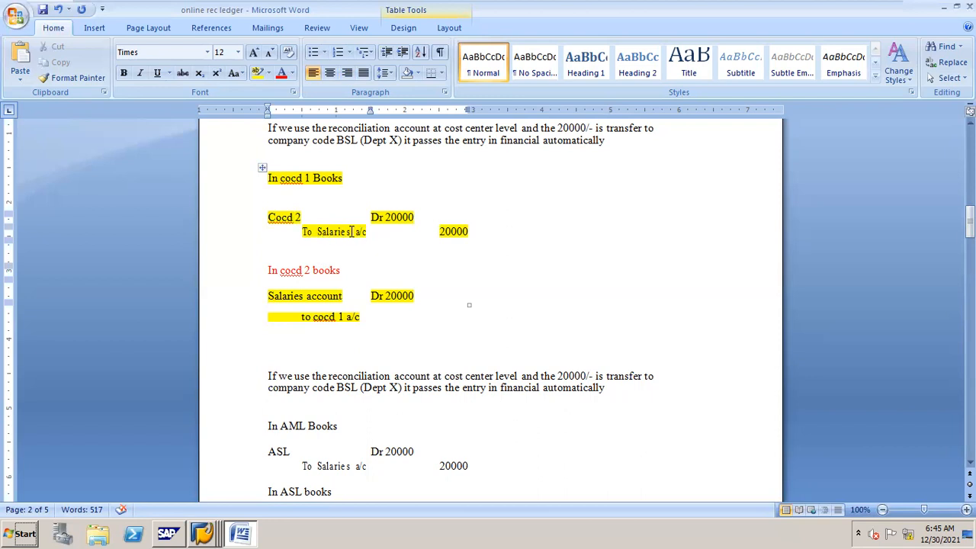
{"action": "key", "text": "Left"}
{"action": "left_click", "coordinate": [322, 296]}
{"action": "left_click", "coordinate": [326, 316]}
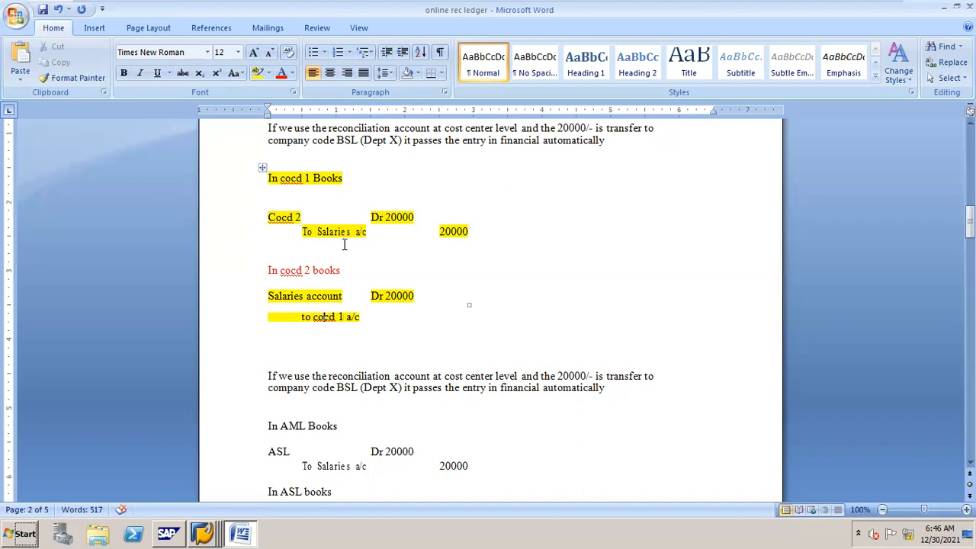
Step: Scroll to the 'Customization at Finance' notes, minimize the SAP console, and list open SAP sessions
{"action": "mouse_move", "coordinate": [969, 225]}
{"action": "left_mouse_down"}
{"action": "mouse_move", "coordinate": [970, 240]}
{"action": "mouse_move", "coordinate": [970, 230]}
{"action": "left_mouse_up"}
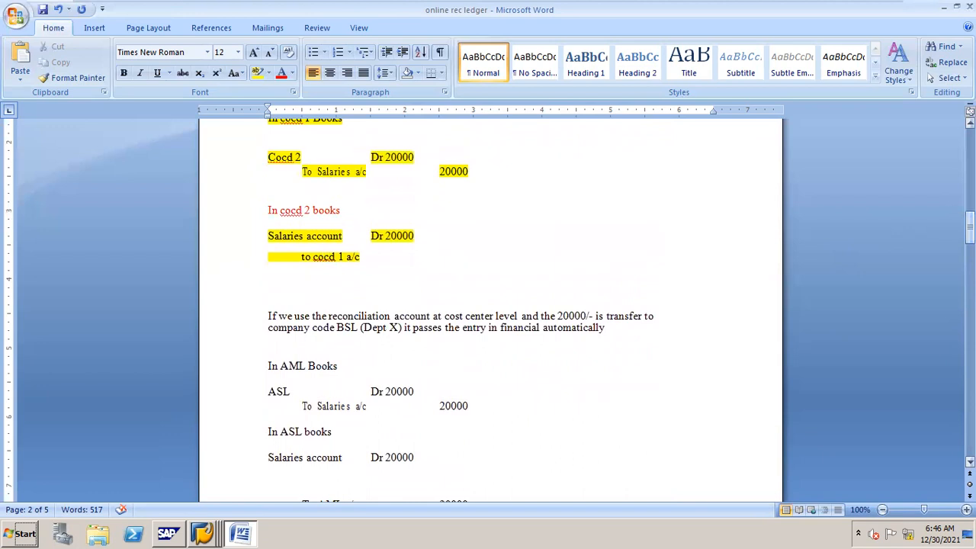
{"action": "left_click_drag", "start_coordinate": [969, 227], "coordinate": [970, 258]}
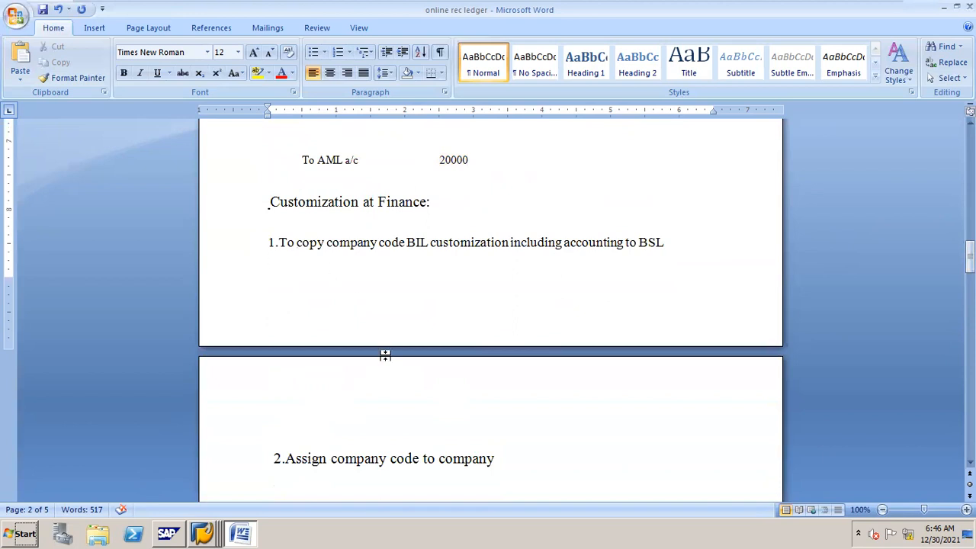
{"action": "key", "text": "alt+Tab"}
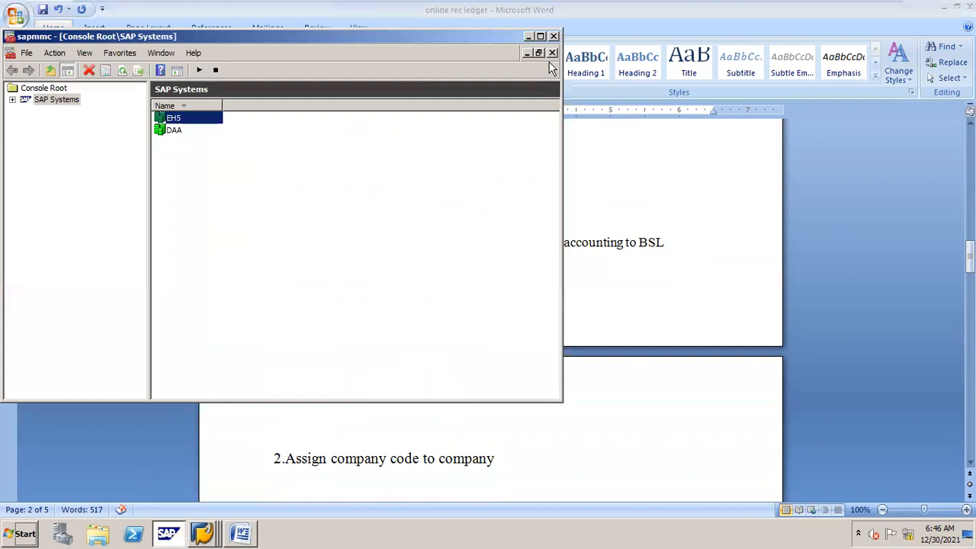
{"action": "left_click", "coordinate": [528, 36]}
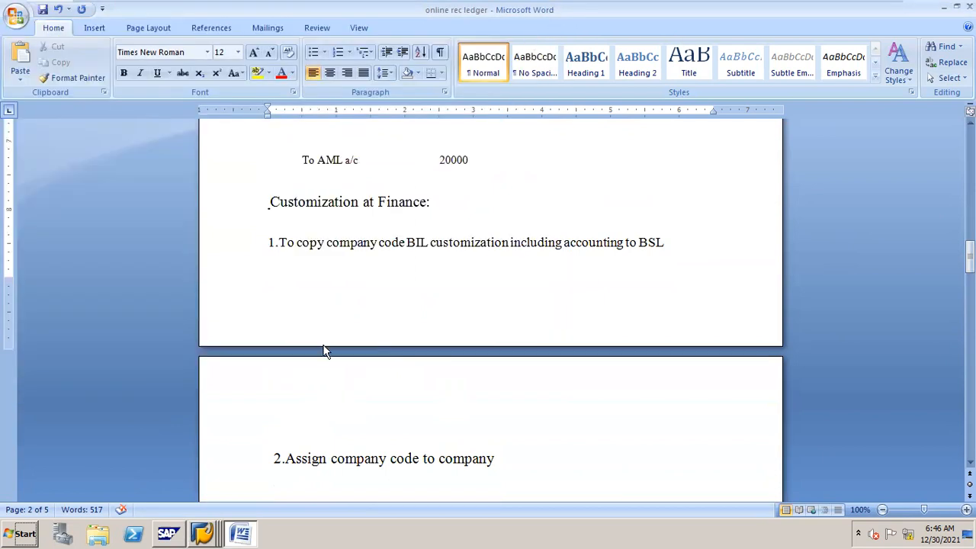
{"action": "left_click", "coordinate": [204, 532]}
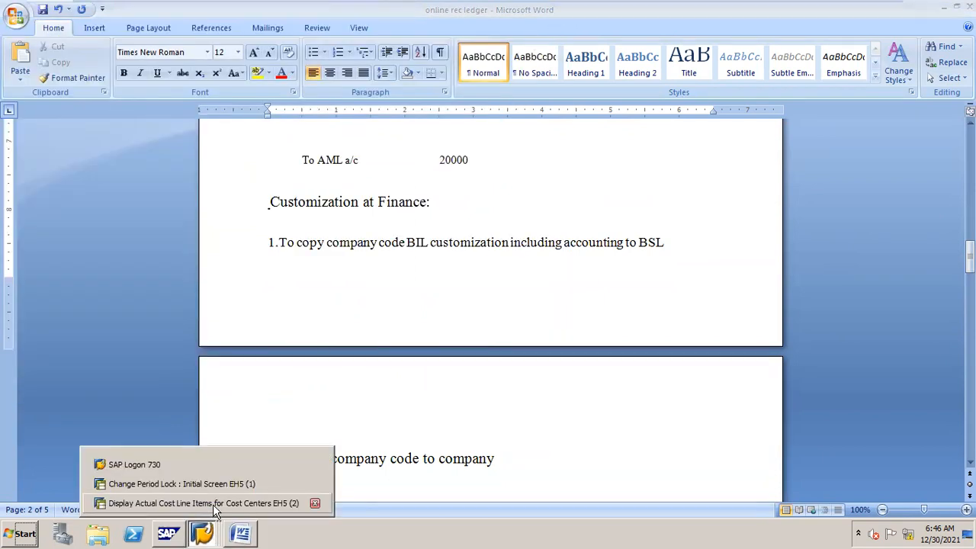
Step: Switch to the Change Period Lock session and run /NEC01 for the company code object screen
{"action": "left_click", "coordinate": [237, 487]}
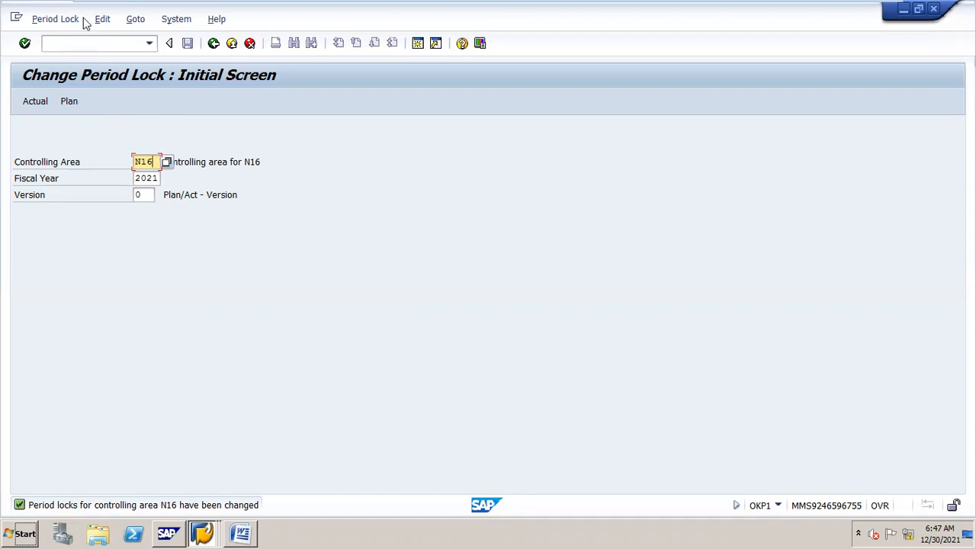
{"action": "left_click", "coordinate": [119, 43]}
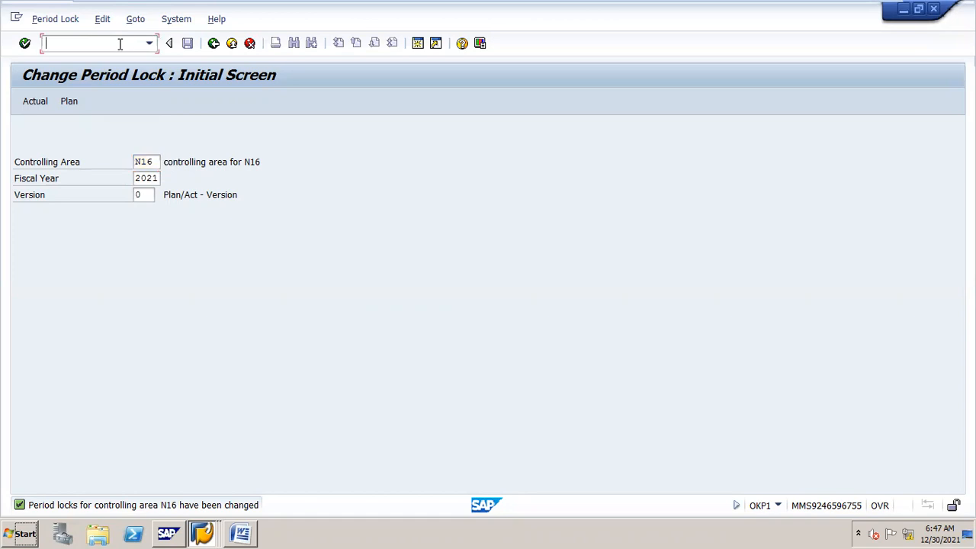
{"action": "type", "text": "/NEC01"}
{"action": "key", "text": "Return"}
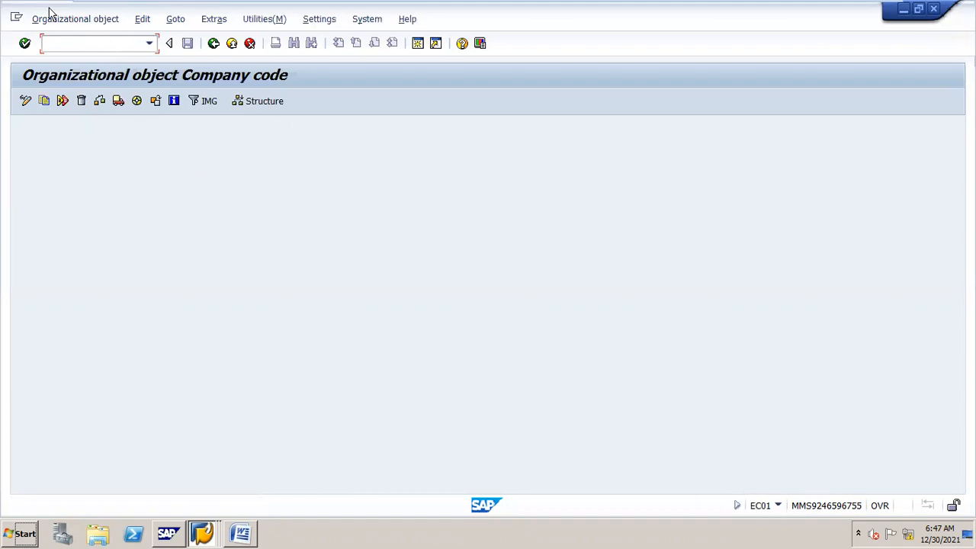
Step: Restore the SAP window to a smaller size and choose Organizational object > Copy org. object
{"action": "left_click", "coordinate": [81, 23]}
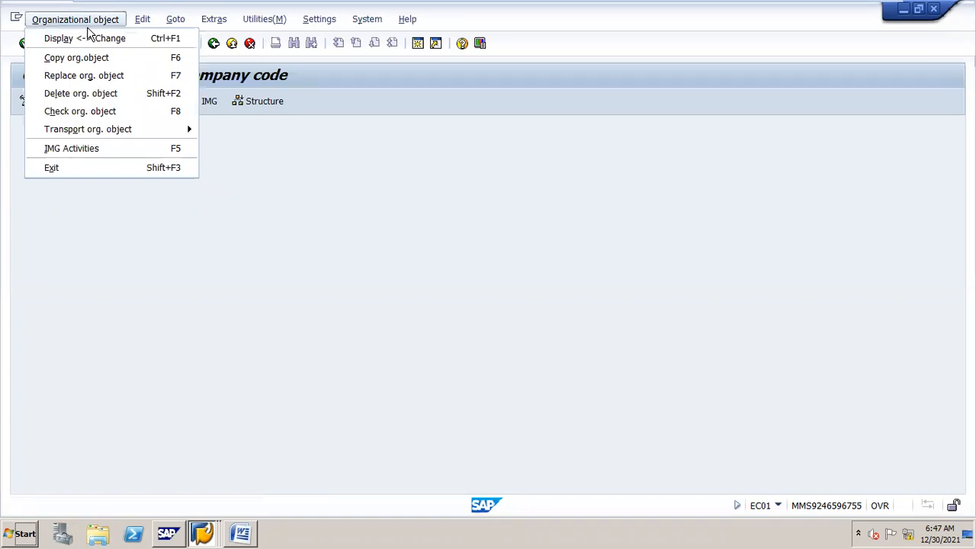
{"action": "double_click", "coordinate": [442, 21]}
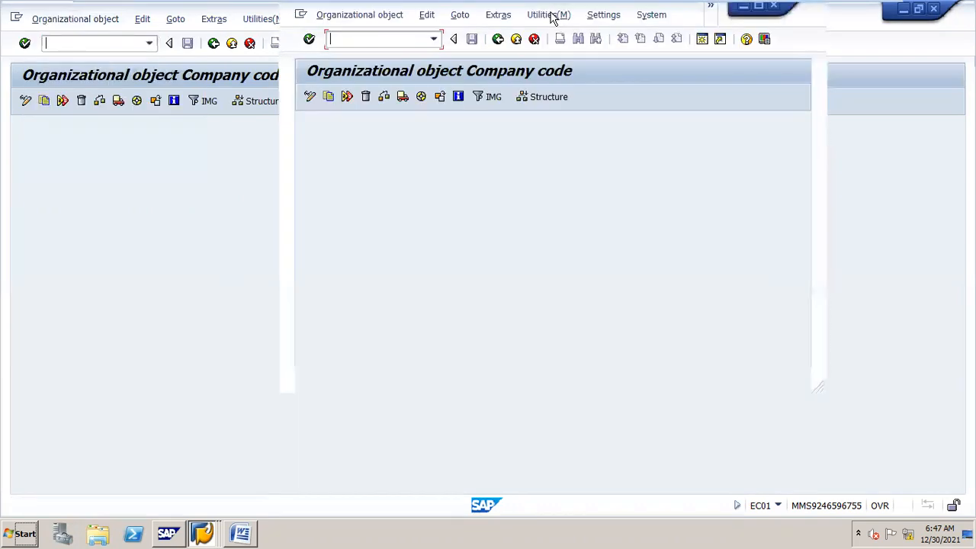
{"action": "left_click", "coordinate": [549, 15]}
{"action": "left_click", "coordinate": [333, 19]}
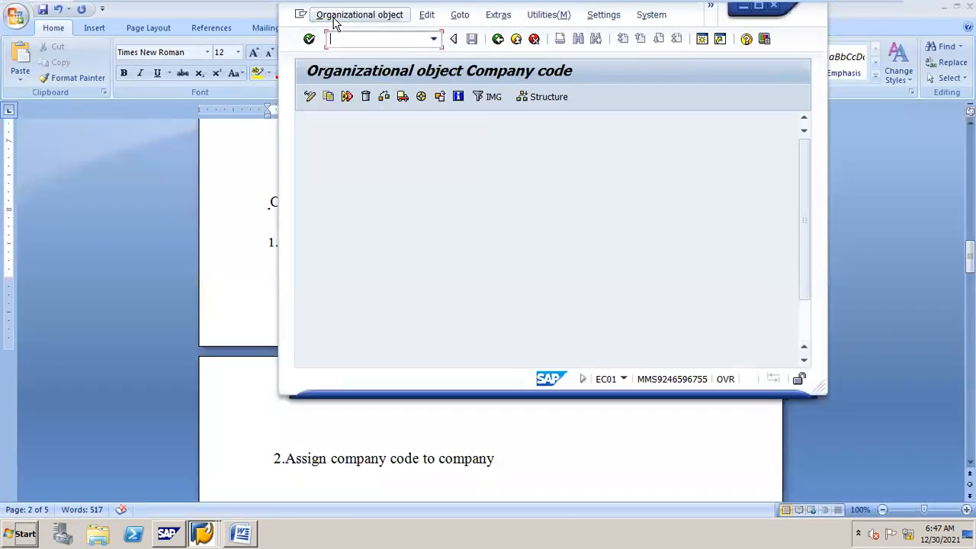
{"action": "left_click", "coordinate": [345, 16]}
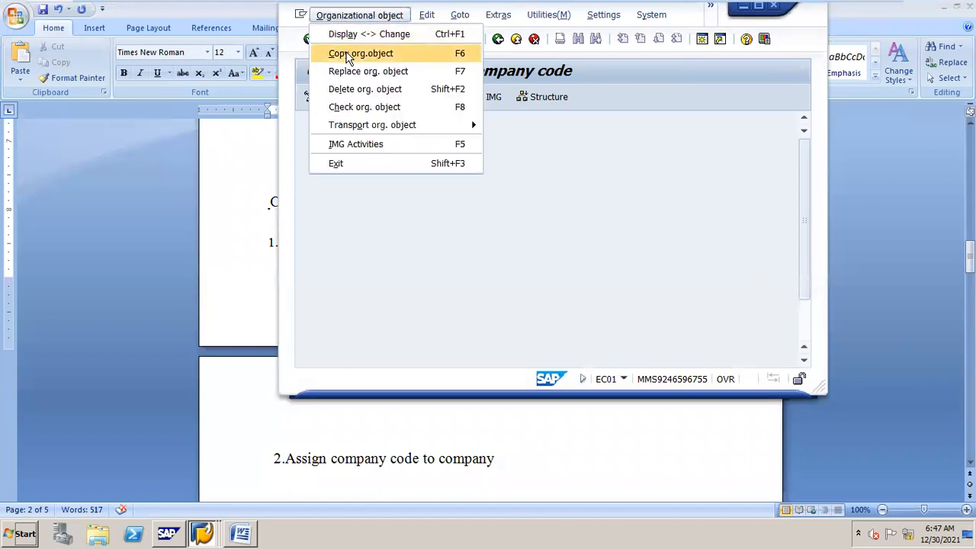
{"action": "left_click", "coordinate": [347, 54]}
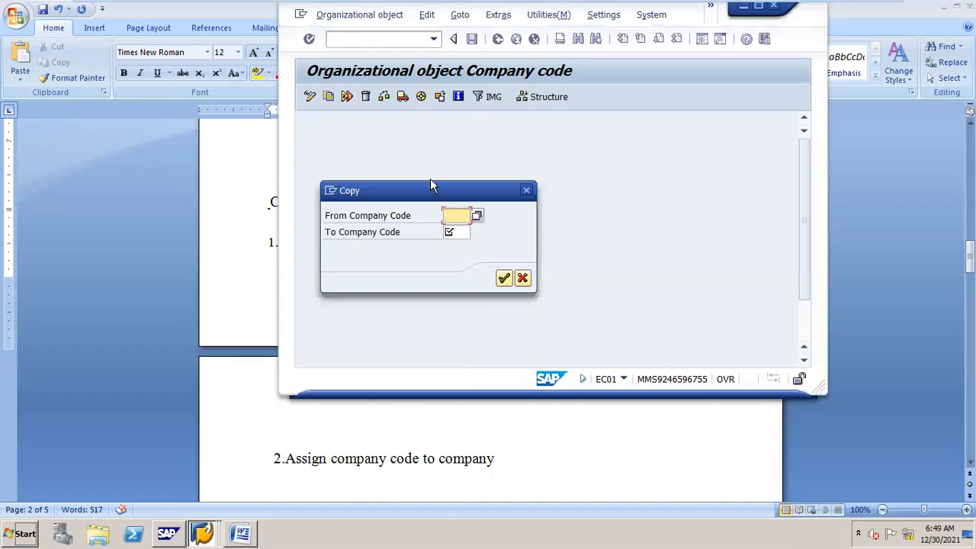
Step: Enter N16 as the source and N17 as the target company code, and confirm
{"action": "type", "text": "N16"}
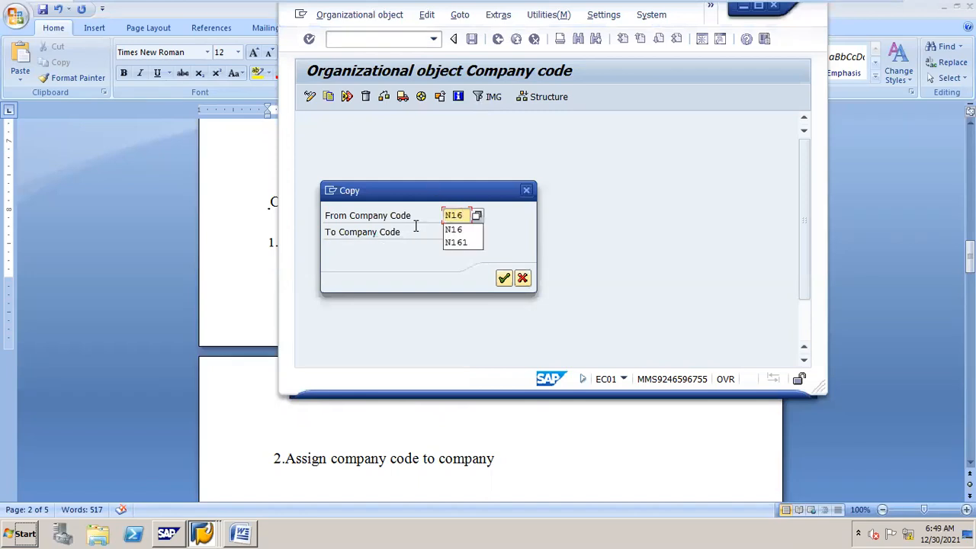
{"action": "key", "text": "Escape"}
{"action": "key", "text": "Tab"}
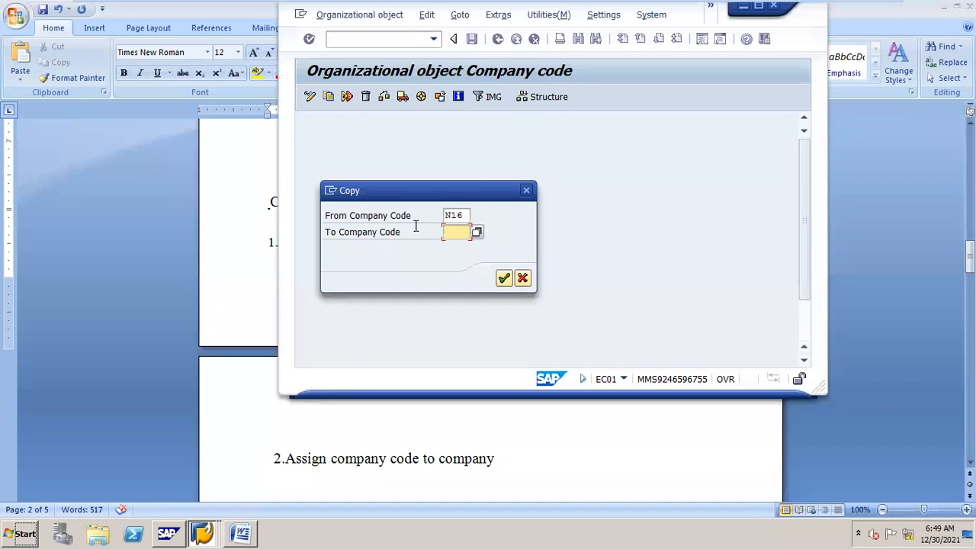
{"action": "type", "text": "N17"}
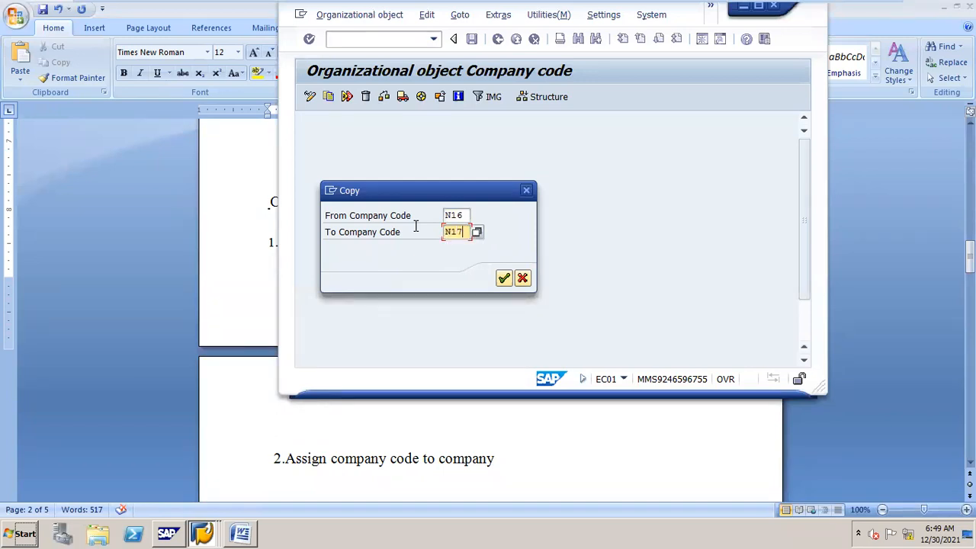
{"action": "left_click", "coordinate": [504, 278]}
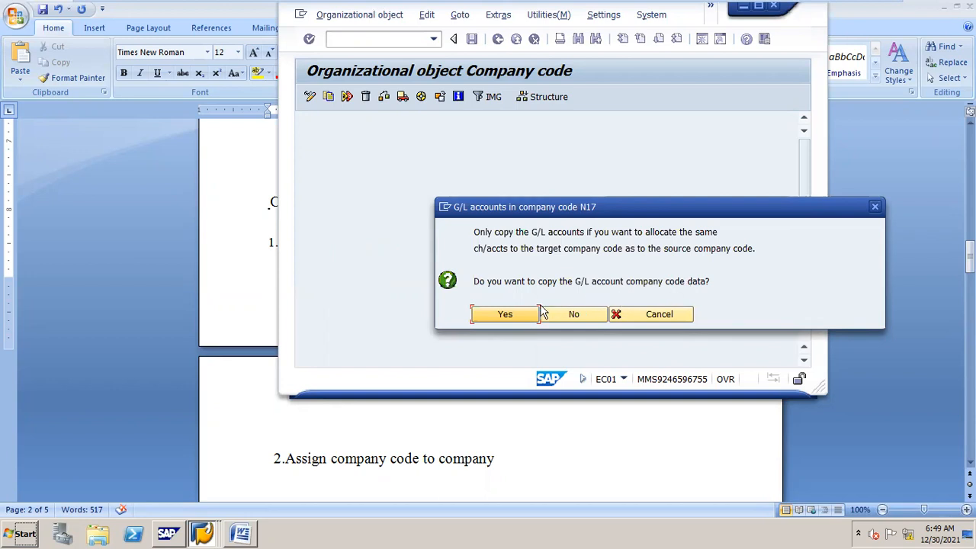
Step: Answer Yes to copying the G/L account company code data into N17
{"action": "left_click", "coordinate": [505, 314]}
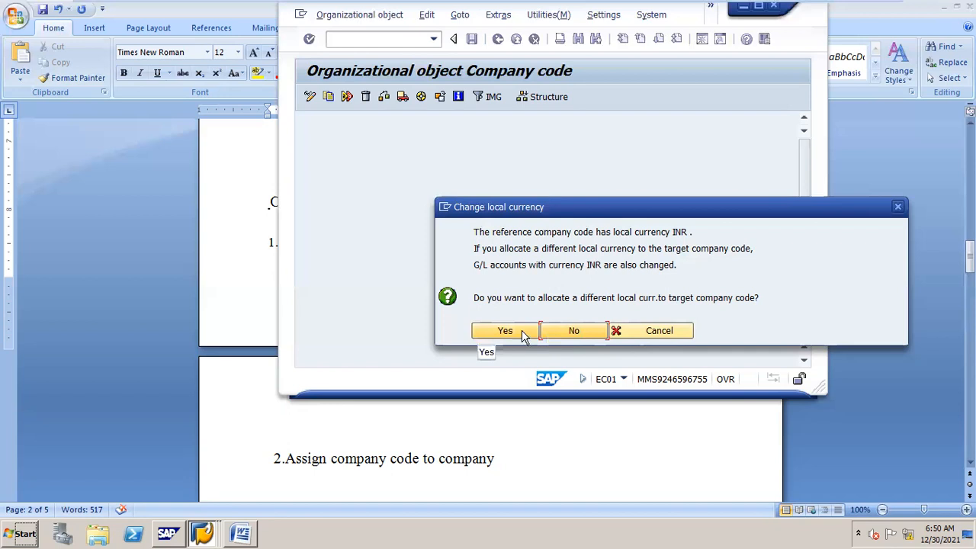
Step: Keep INR as local currency, then acknowledge the data-not-copied, ledger 8A and transport notices
{"action": "left_click", "coordinate": [584, 332]}
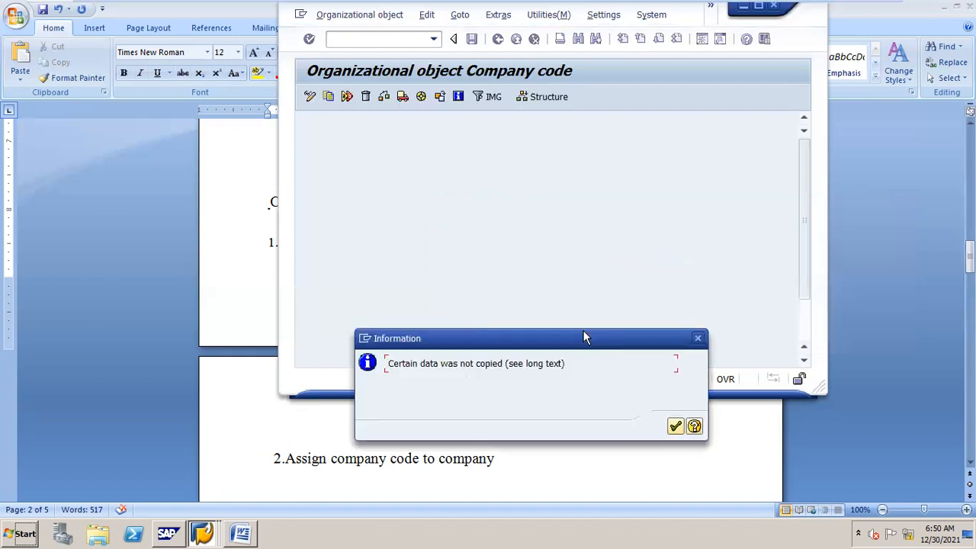
{"action": "left_click", "coordinate": [675, 426]}
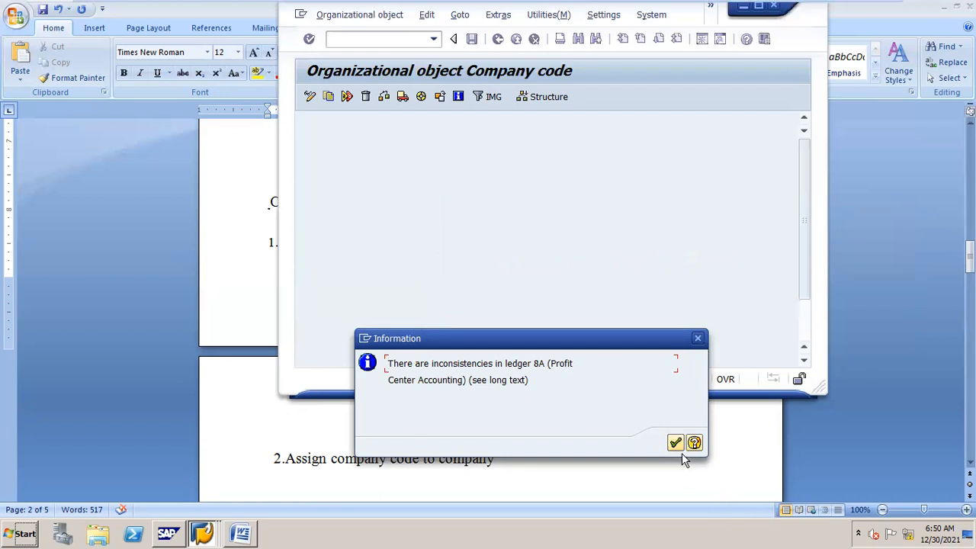
{"action": "left_click", "coordinate": [676, 443]}
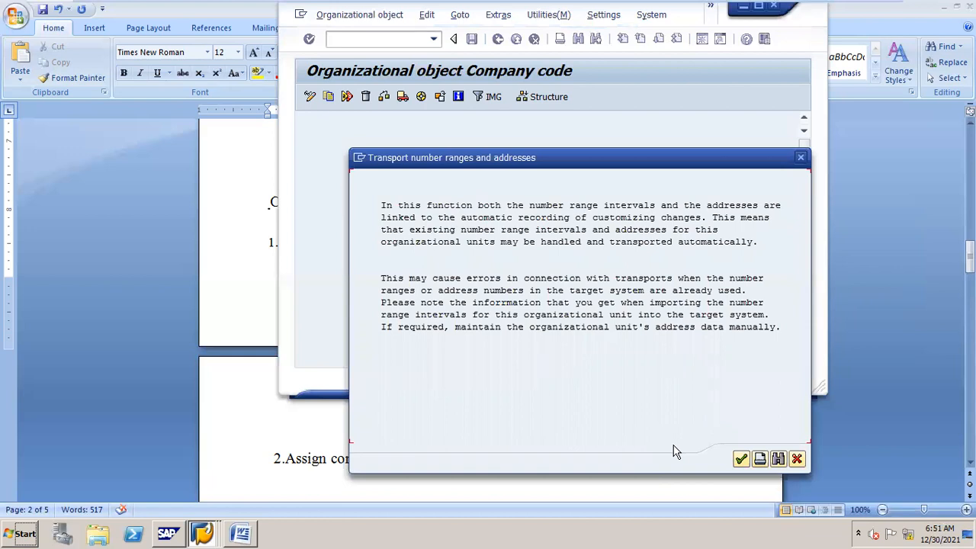
{"action": "key", "text": "Return"}
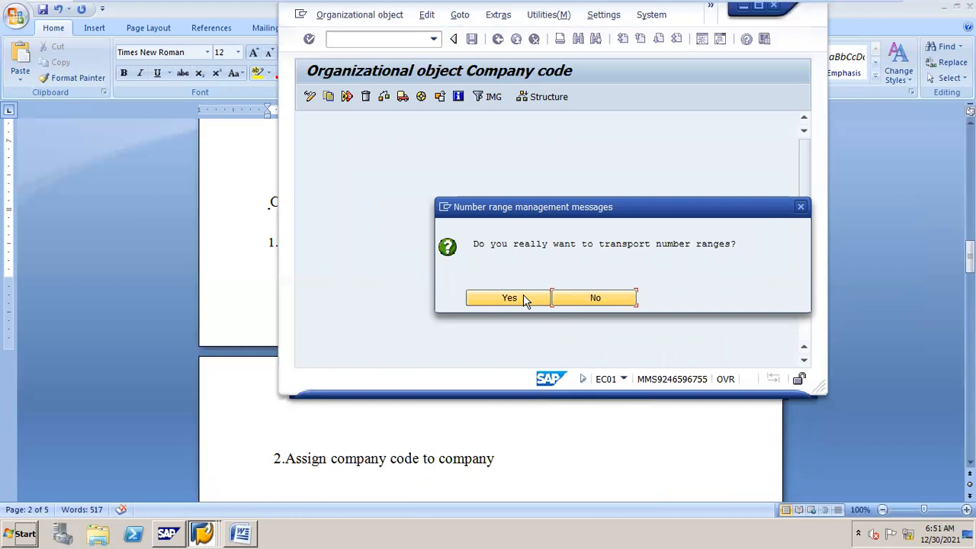
Step: Answer Yes to transporting the number ranges
{"action": "left_click", "coordinate": [523, 298]}
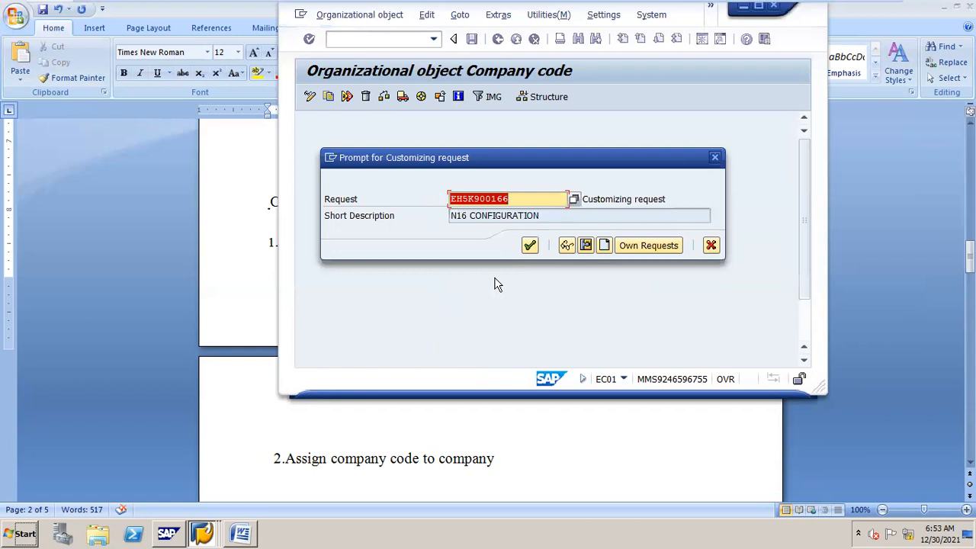
Step: Accept the N16 CONFIGURATION request, dismiss the FAGL_PL_LC caution and start copying N16 to N17
{"action": "left_click", "coordinate": [529, 245]}
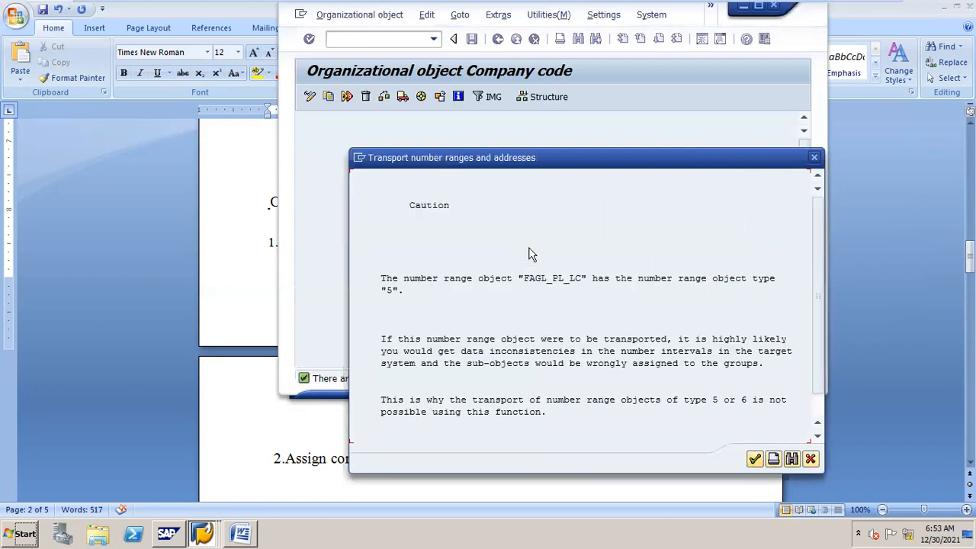
{"action": "key", "text": "Return"}
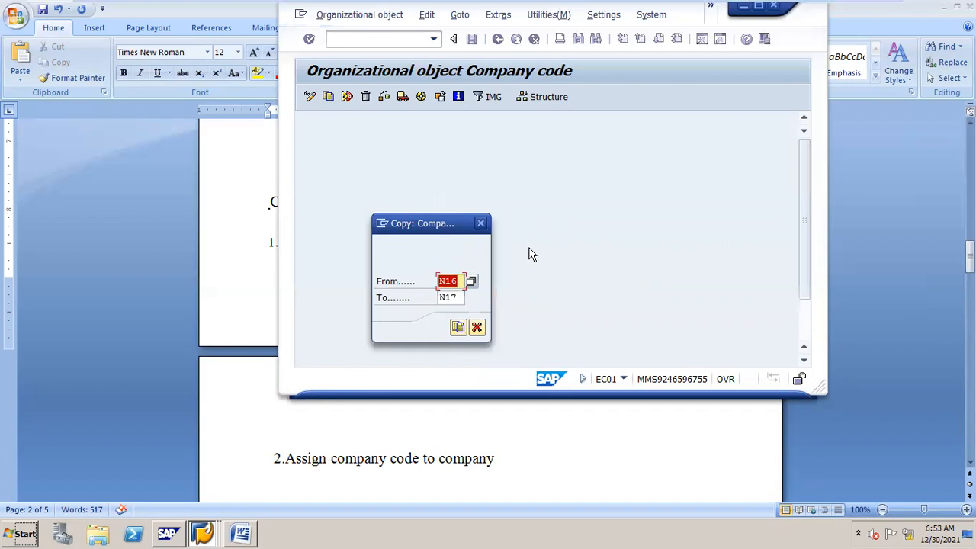
{"action": "left_click", "coordinate": [459, 326]}
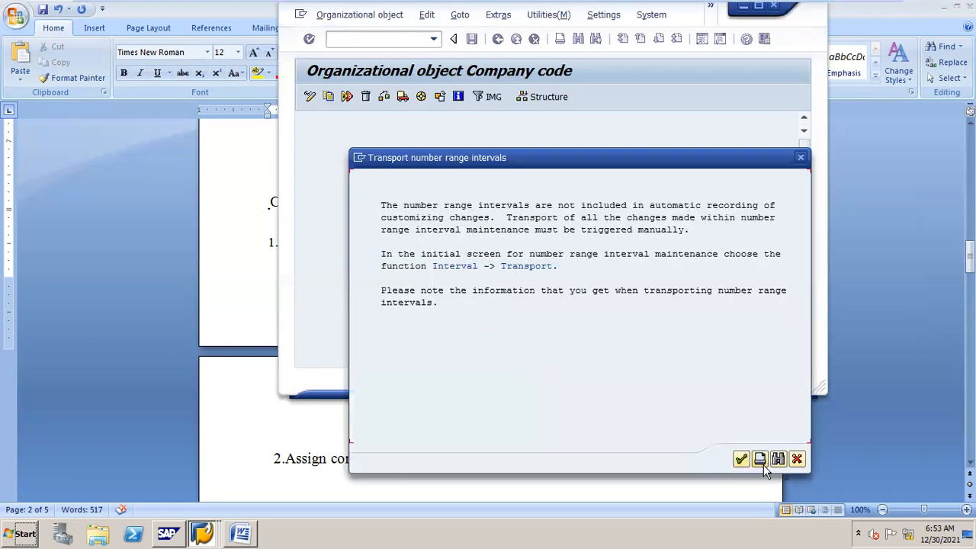
{"action": "left_click", "coordinate": [763, 464]}
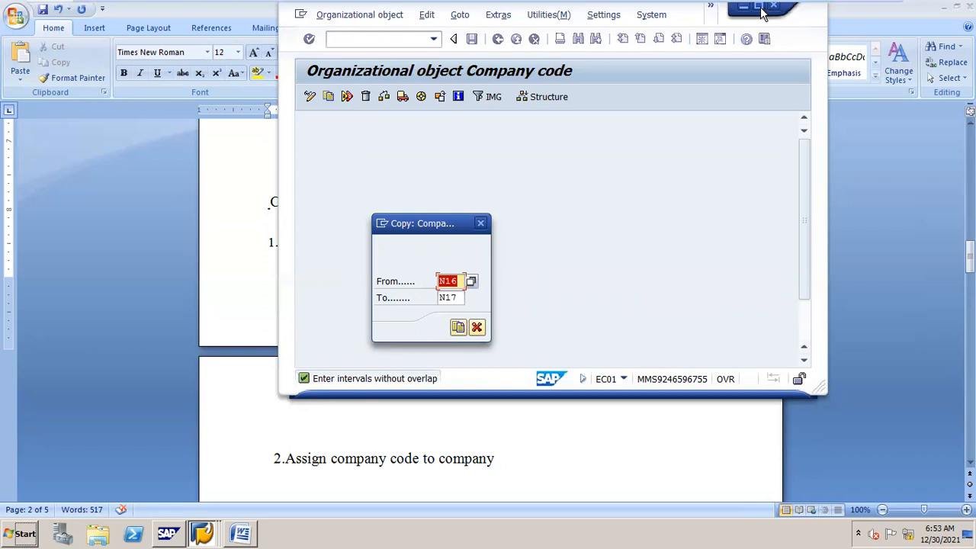
{"action": "key", "text": "Return"}
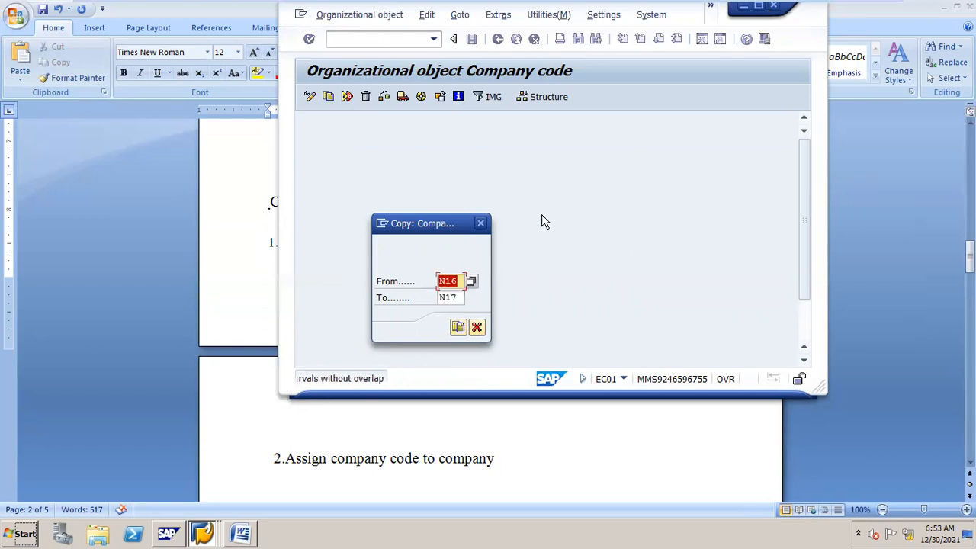
Step: Continue the N16-to-N17 copy past the interval errors and the GL_LOCAL, J_1ICERT and other number range cautions
{"action": "left_click", "coordinate": [478, 328]}
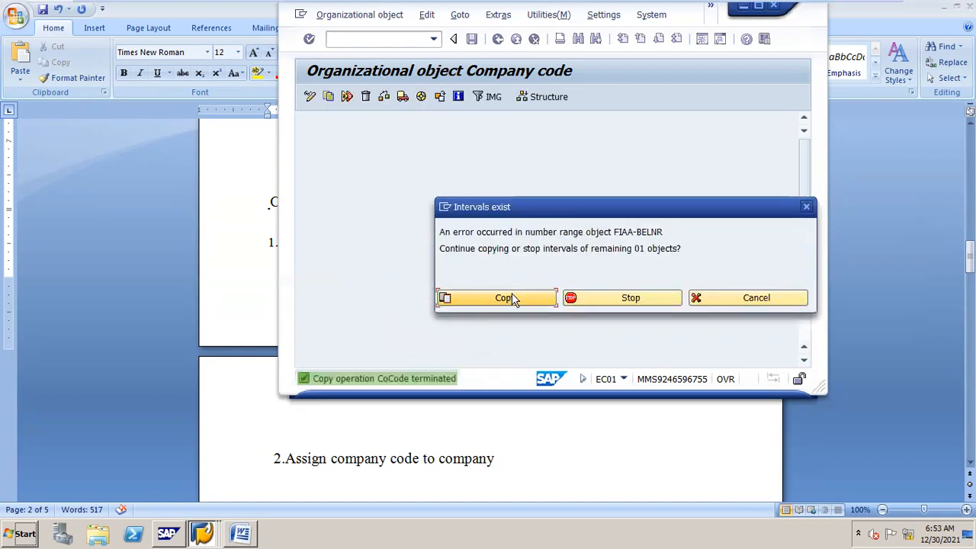
{"action": "left_click", "coordinate": [512, 298]}
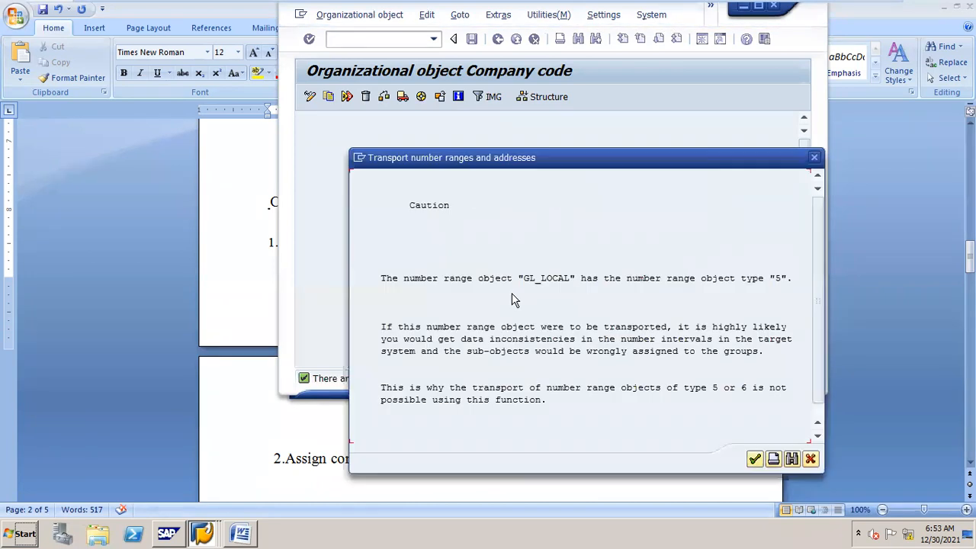
{"action": "key", "text": "Return"}
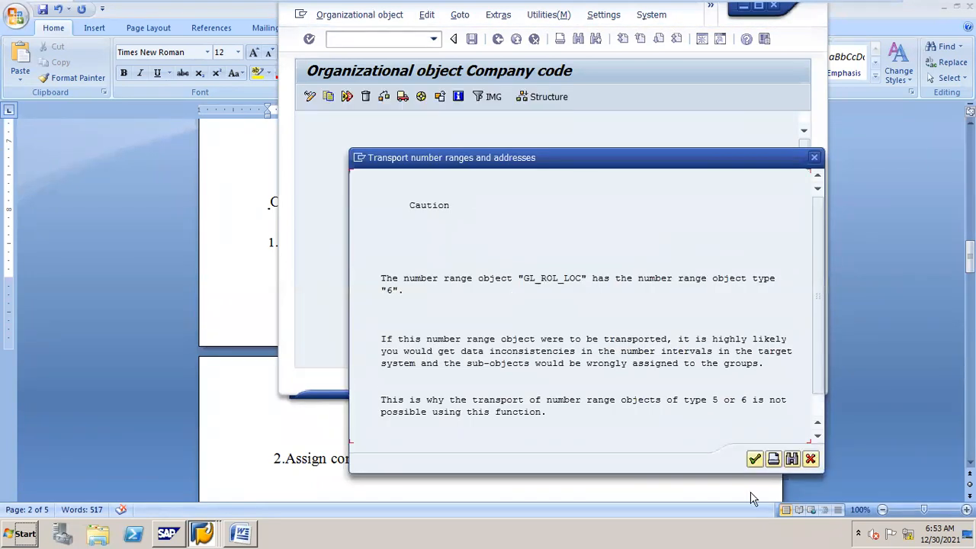
{"action": "left_click", "coordinate": [755, 458]}
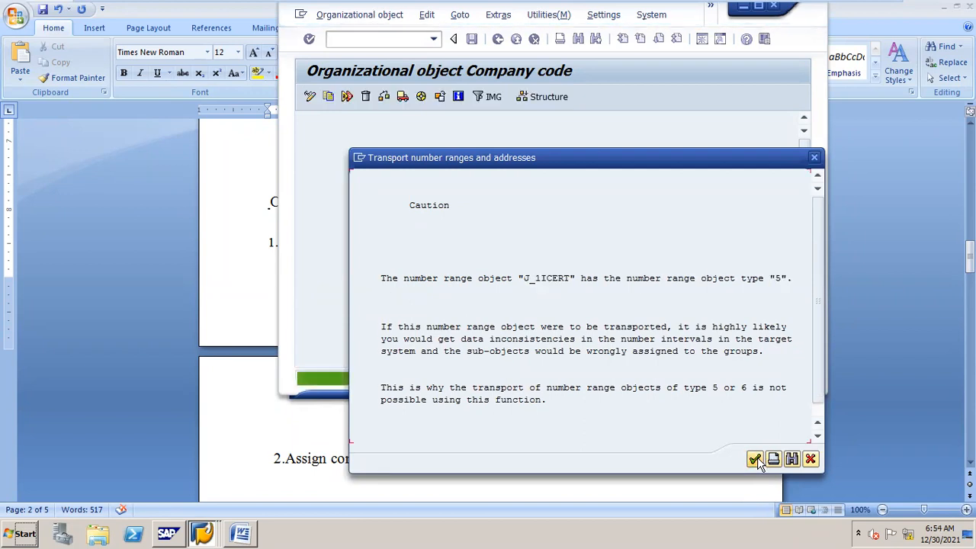
{"action": "left_click", "coordinate": [755, 459]}
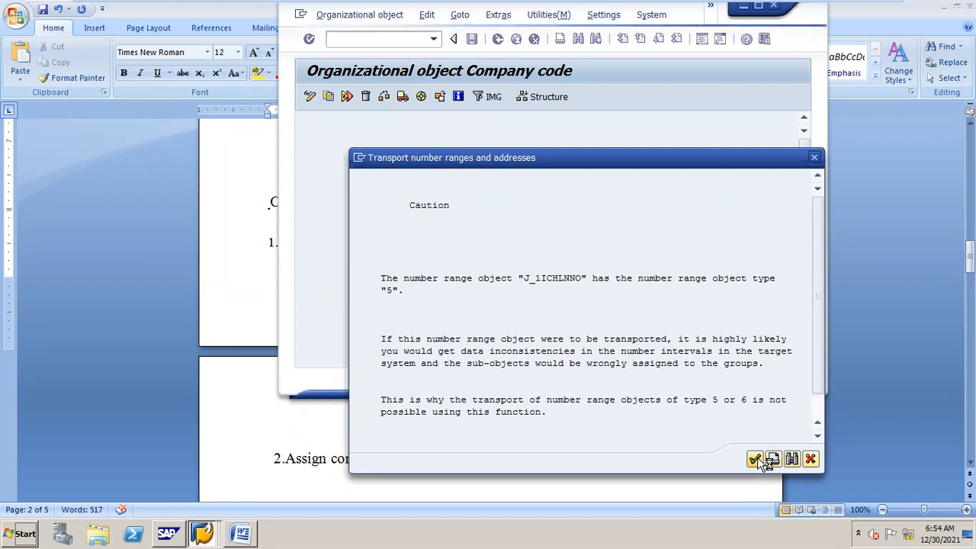
{"action": "left_click", "coordinate": [756, 458]}
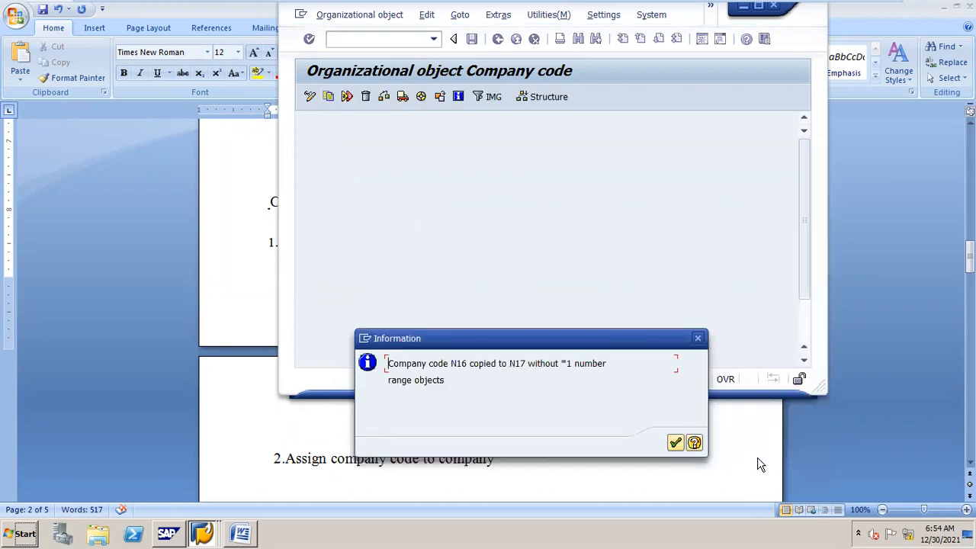
{"action": "left_click", "coordinate": [676, 445]}
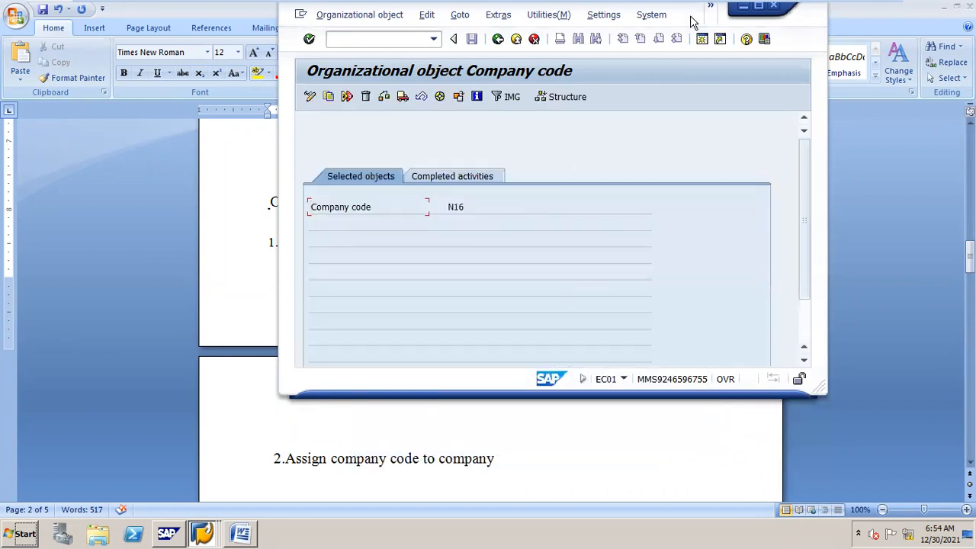
Step: Maximize the SAP window, then return to the Word notes 'online rec ledger'
{"action": "left_click", "coordinate": [758, 7]}
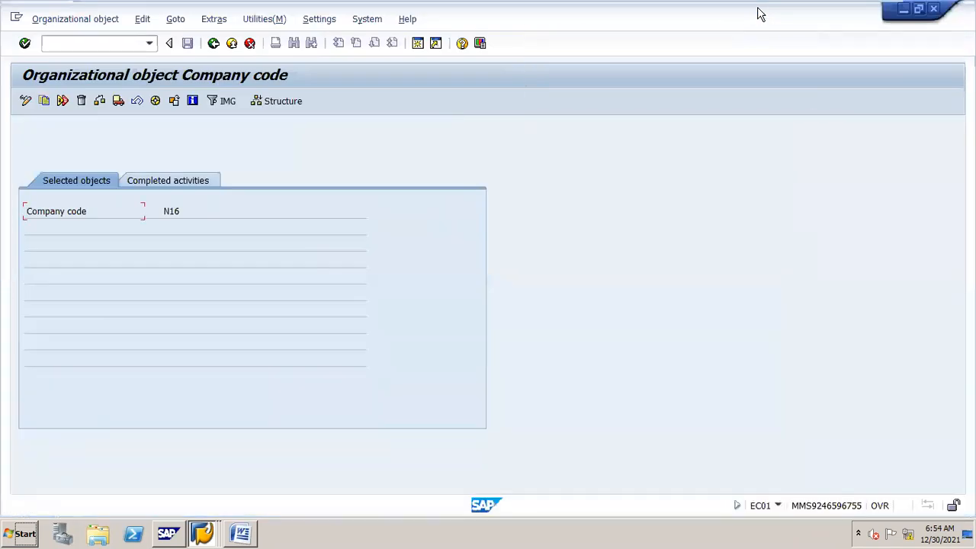
{"action": "left_click", "coordinate": [246, 518]}
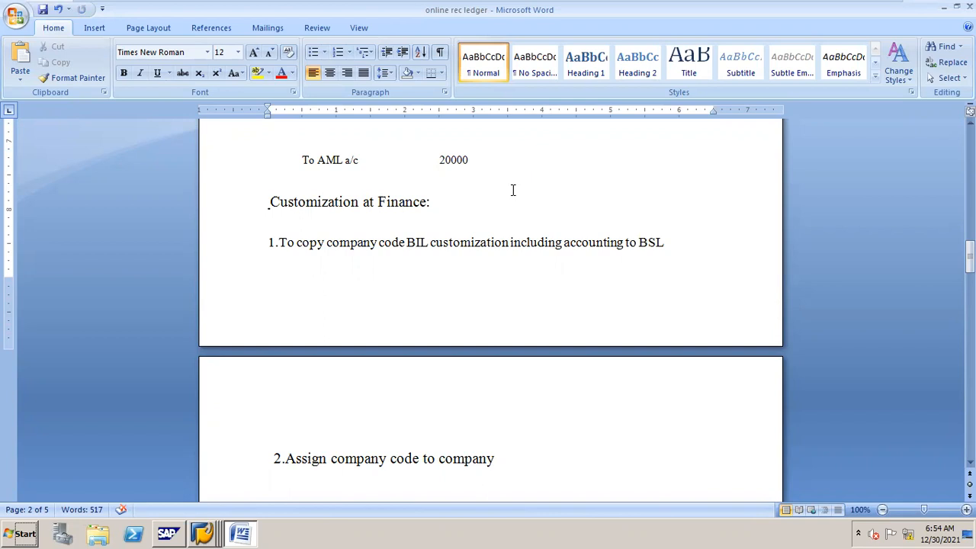
Step: Minimize the virtual machine to reveal Zoom's post-attendee page in Edge
{"action": "mouse_move", "coordinate": [814, 6]}
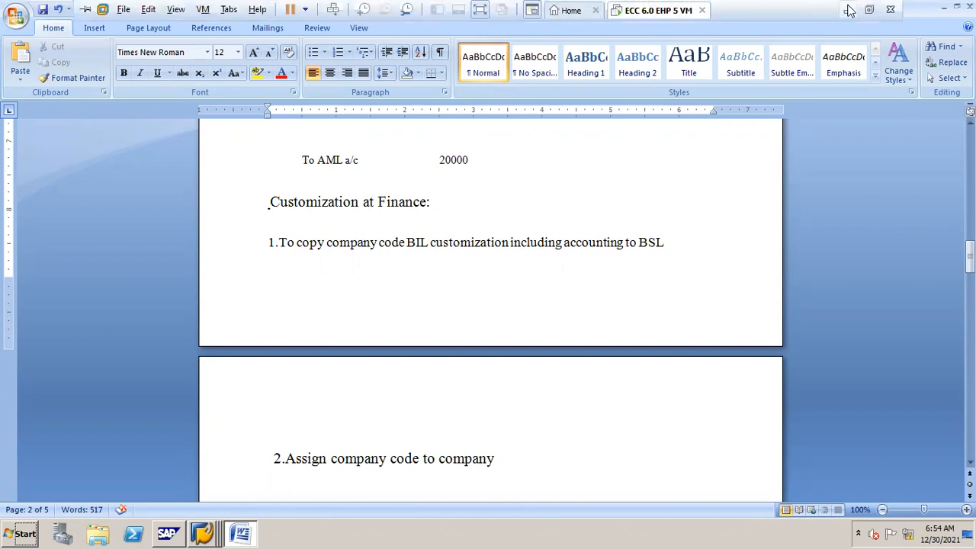
{"action": "left_click", "coordinate": [848, 11]}
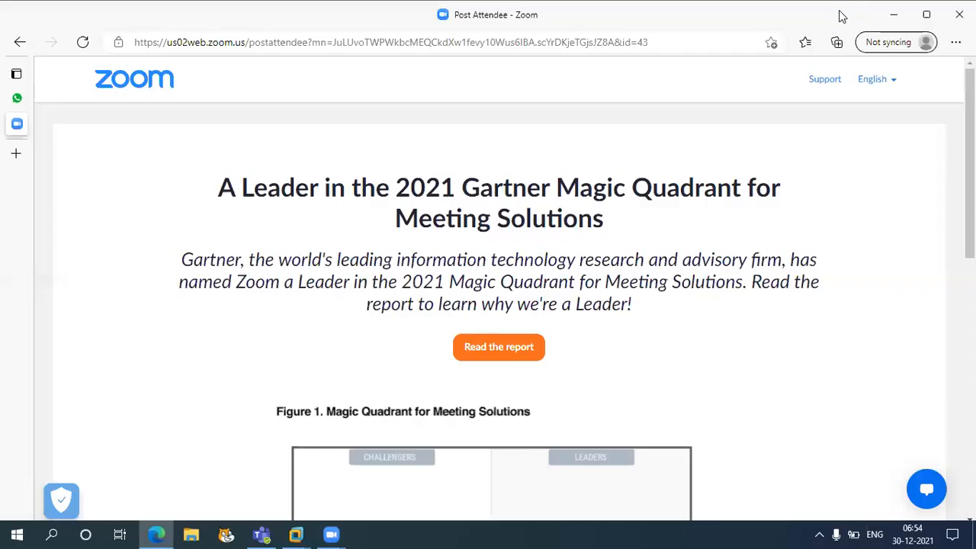
{"action": "left_click", "coordinate": [340, 33]}
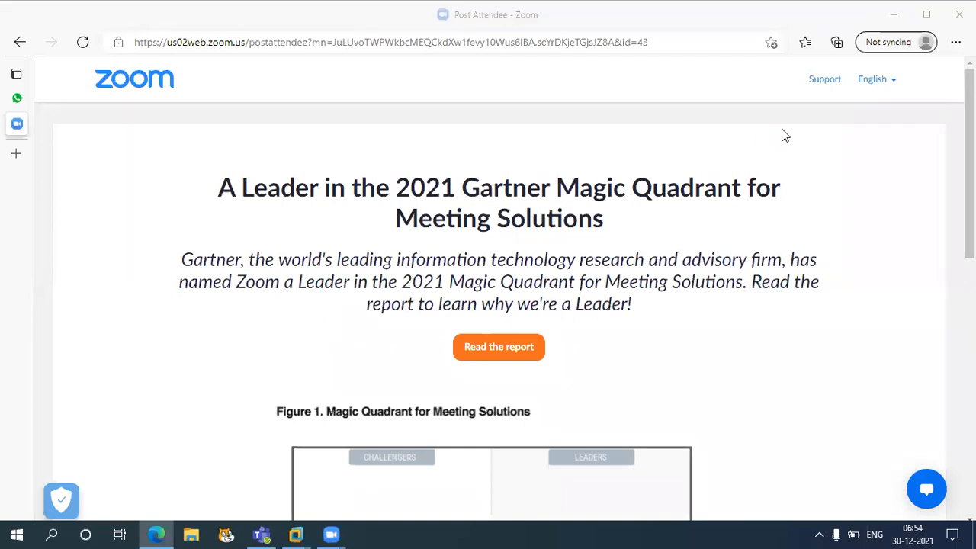